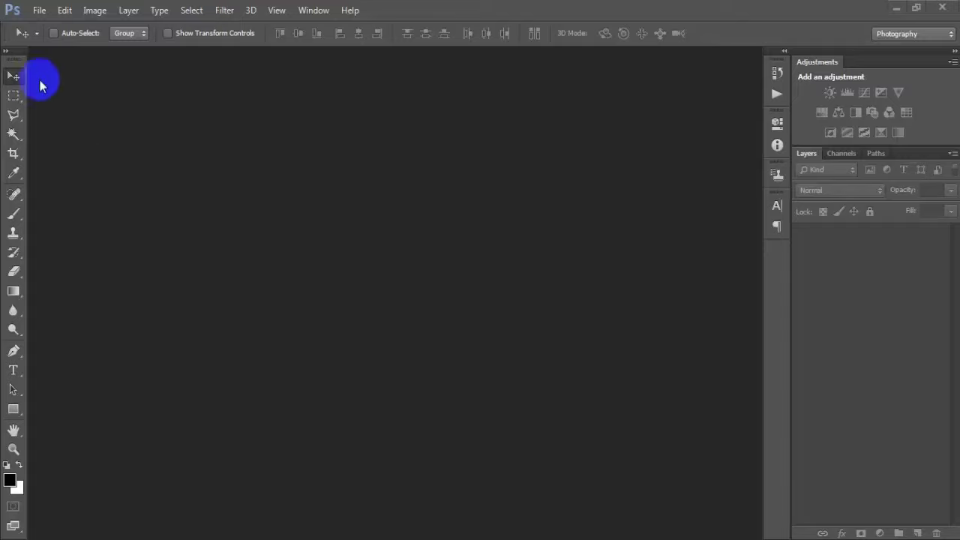
Start a new Untitled-1 document at 2400 × 3300 px, 300 ppi, in CMYK Color mode.
click(39, 9)
click(45, 26)
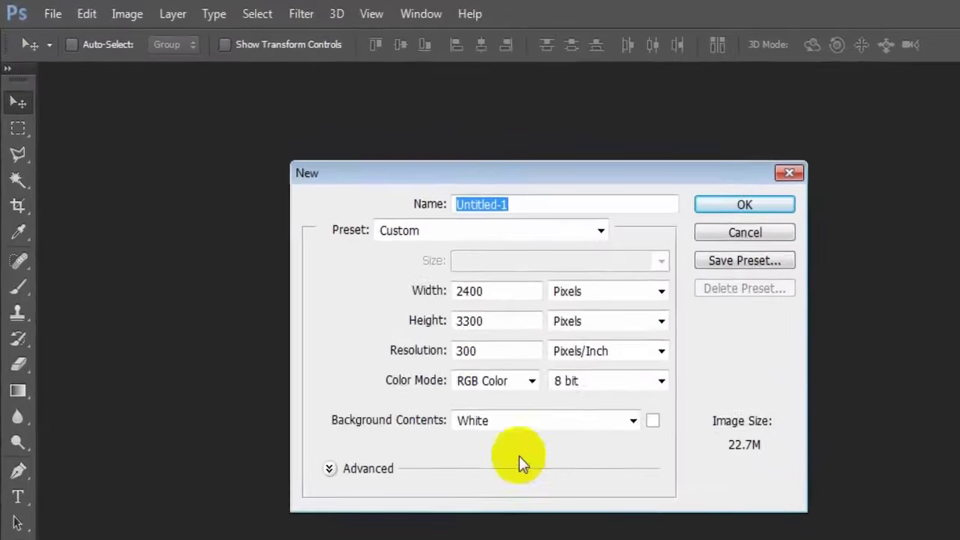
drag(416, 248, 376, 256)
double_click(385, 273)
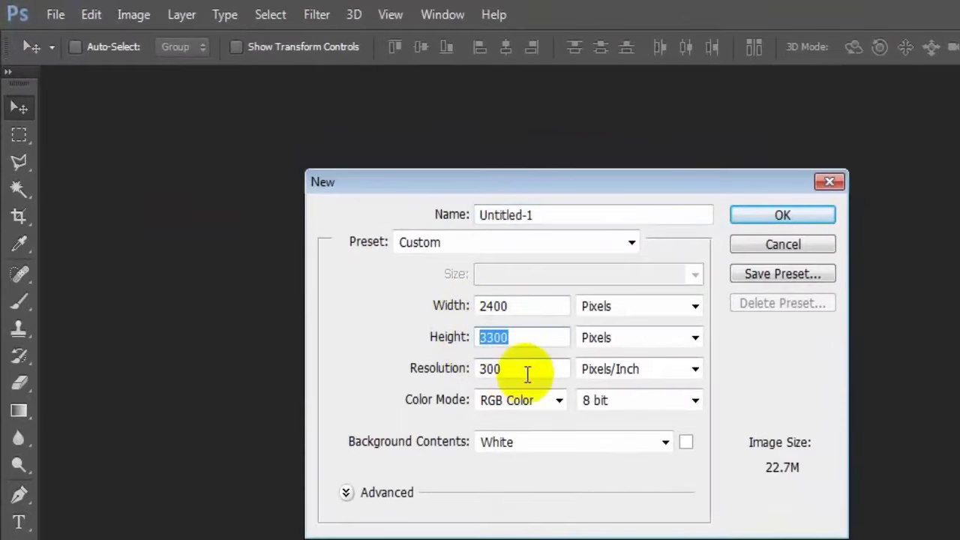
drag(552, 368, 457, 377)
click(559, 400)
click(509, 471)
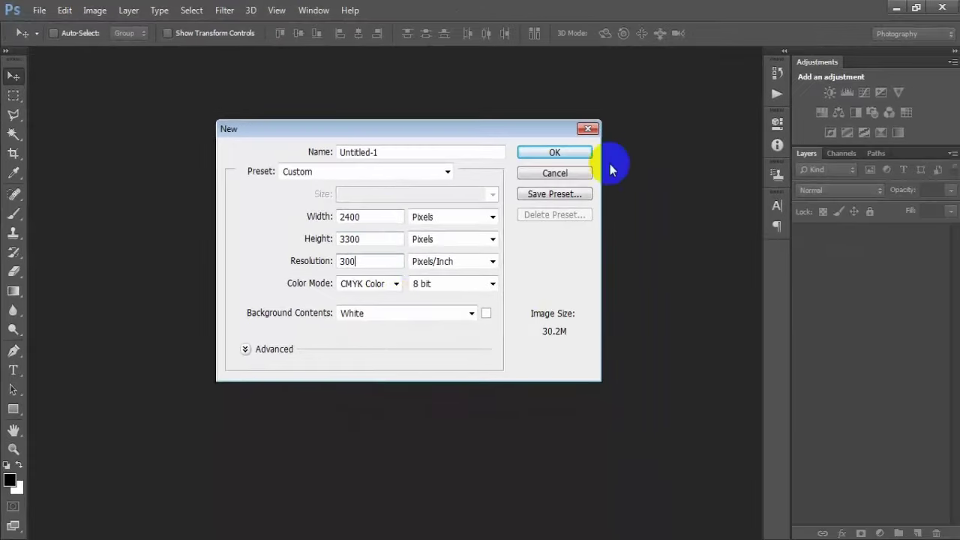
click(554, 152)
drag(188, 64, 345, 72)
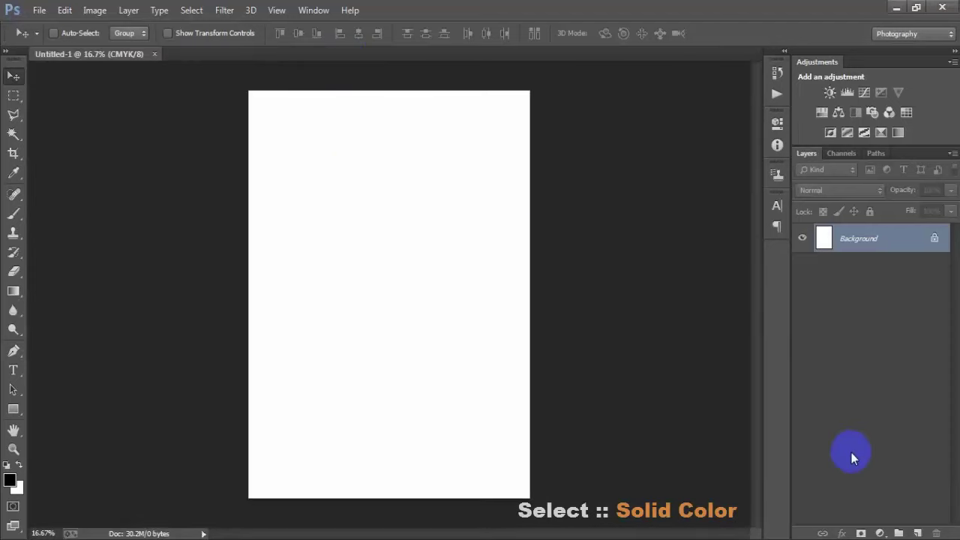
Add a #4f4f4f Solid Color fill layer over the canvas and a blank Layer 1 above it.
click(878, 533)
click(882, 207)
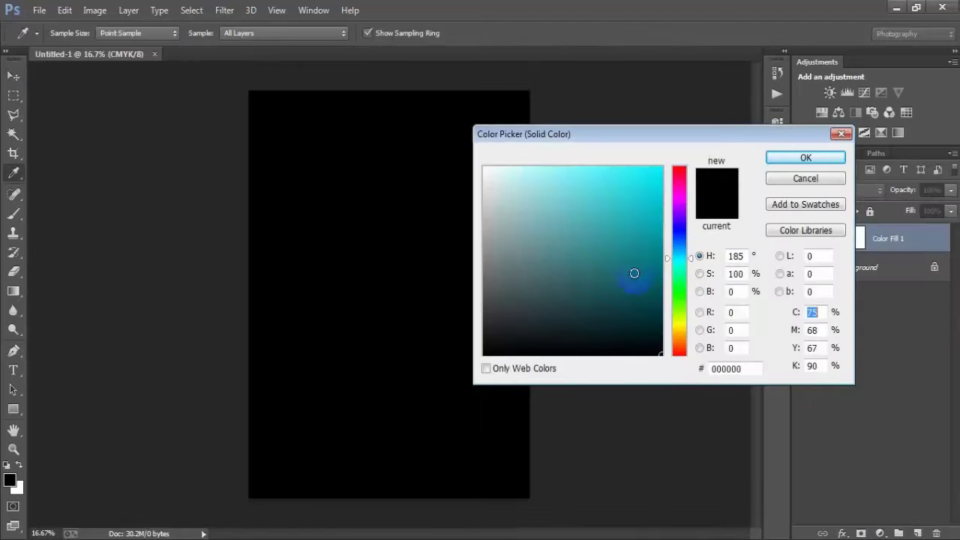
drag(441, 304, 411, 294)
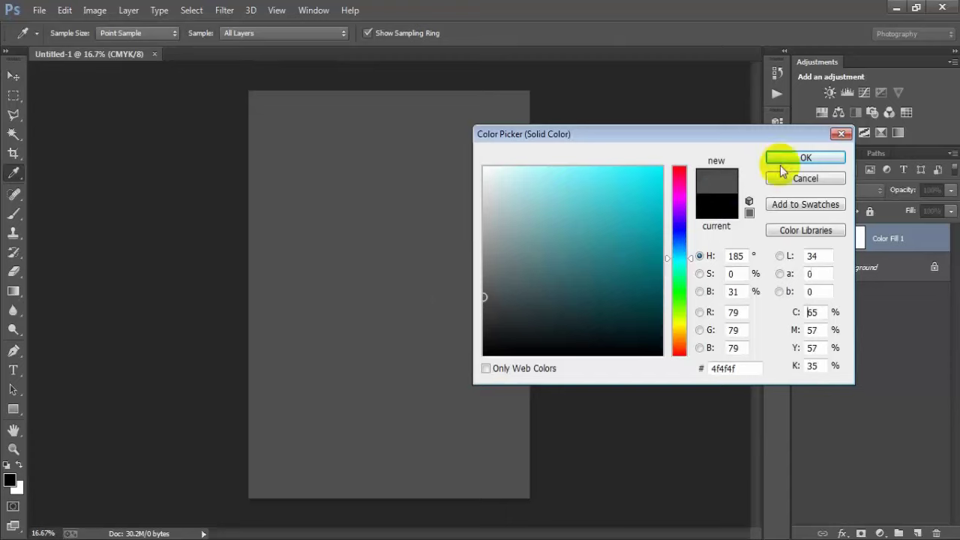
click(787, 158)
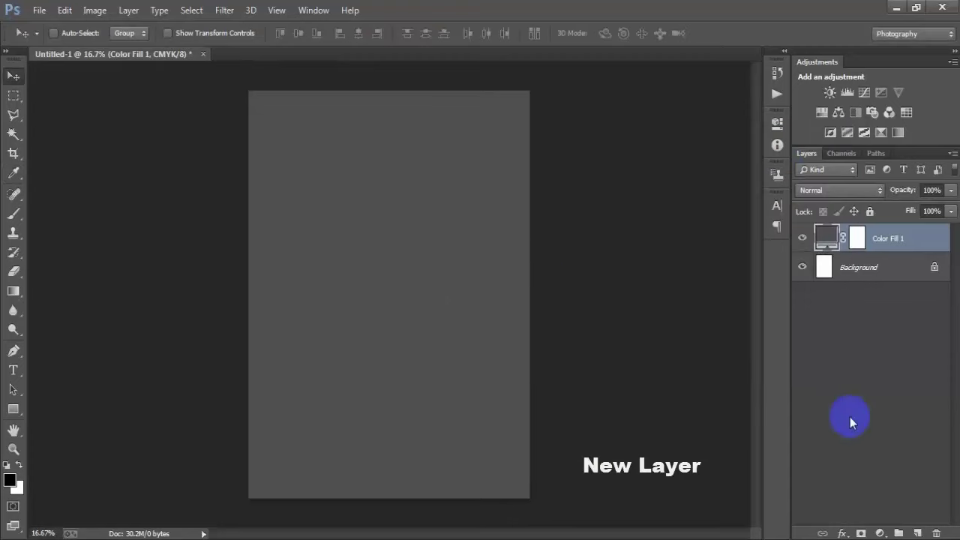
click(918, 531)
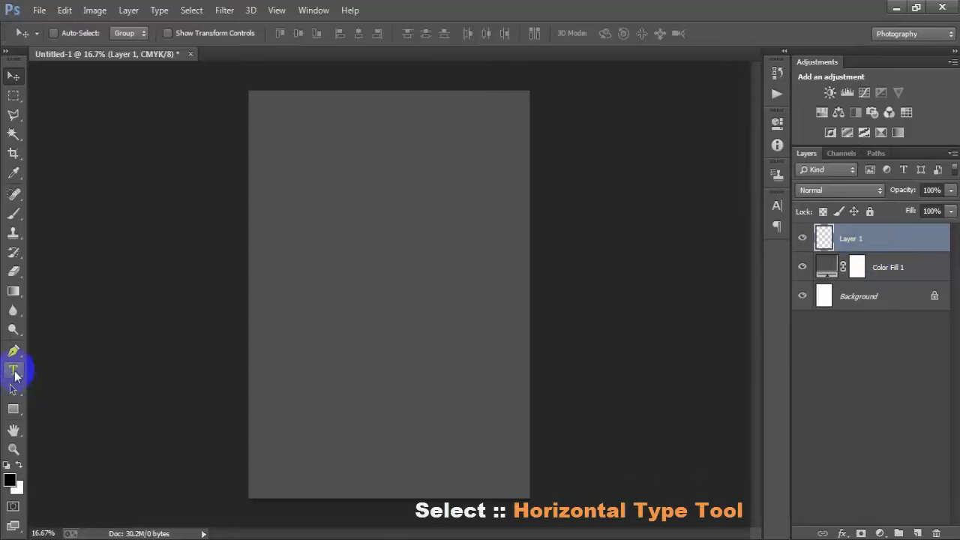
Type 'I HATE BEING' with the Horizontal Type tool and move it near the canvas top.
click(13, 369)
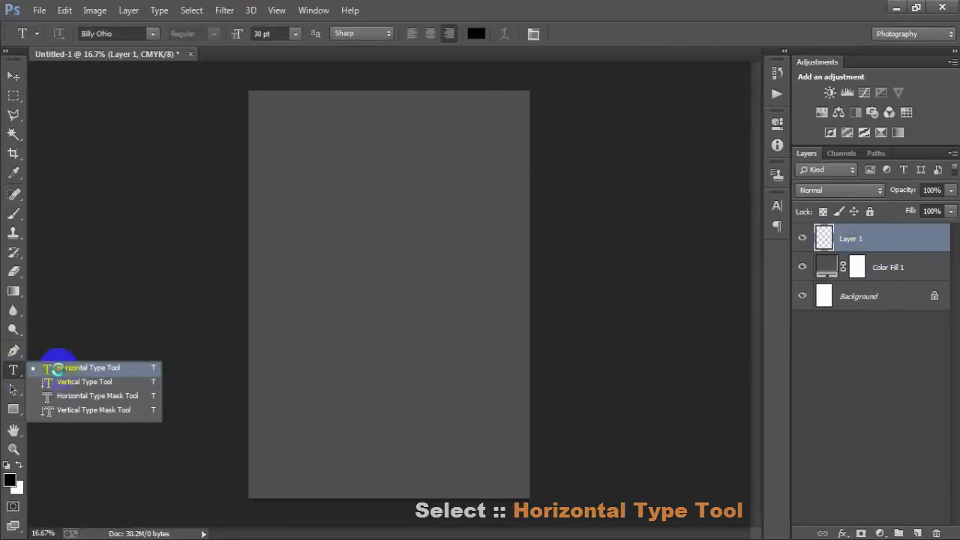
click(60, 368)
click(359, 201)
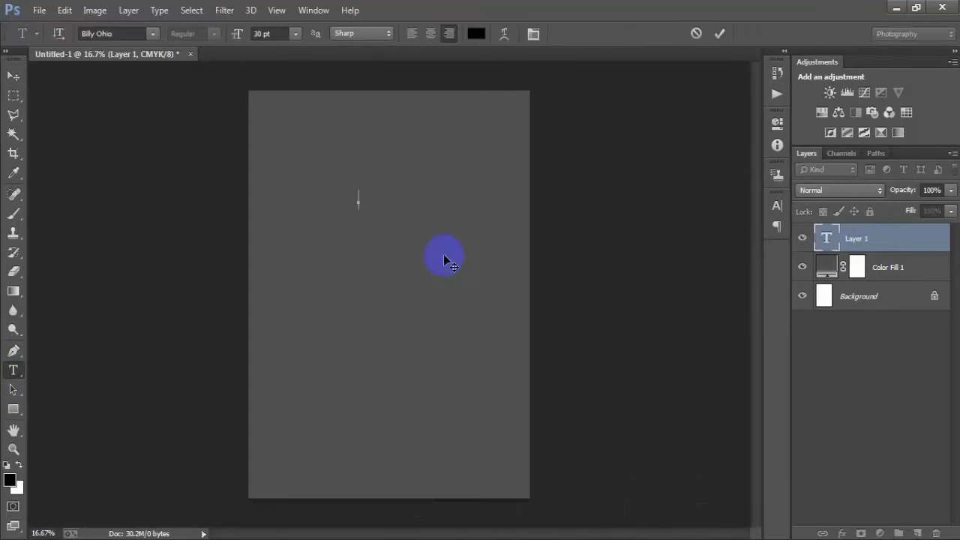
click(122, 33)
text(I HATE BEING)
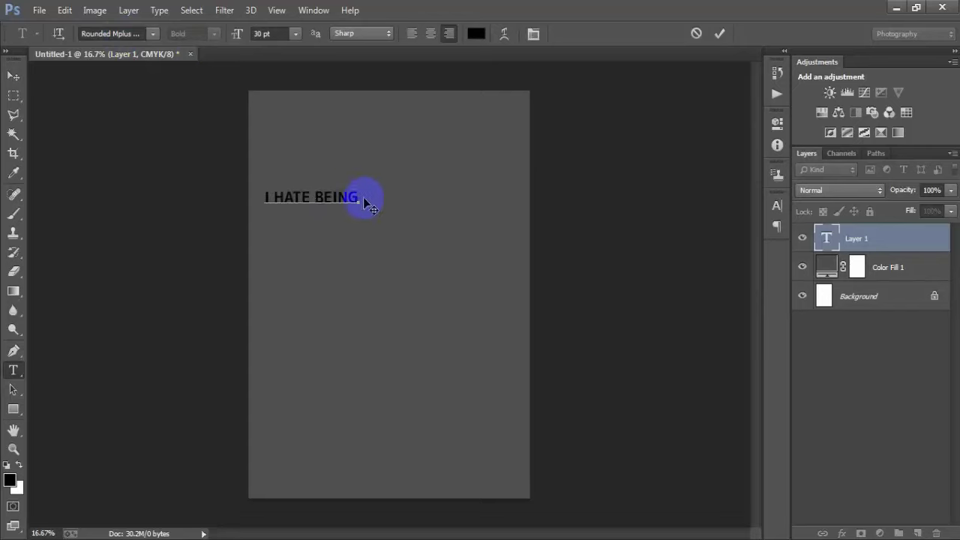
click(13, 76)
mouse_move(364, 197)
mouse_down()
mouse_move(396, 197)
mouse_move(395, 148)
mouse_up()
Set the headline's text colour to white in the Character panel.
click(776, 206)
click(724, 275)
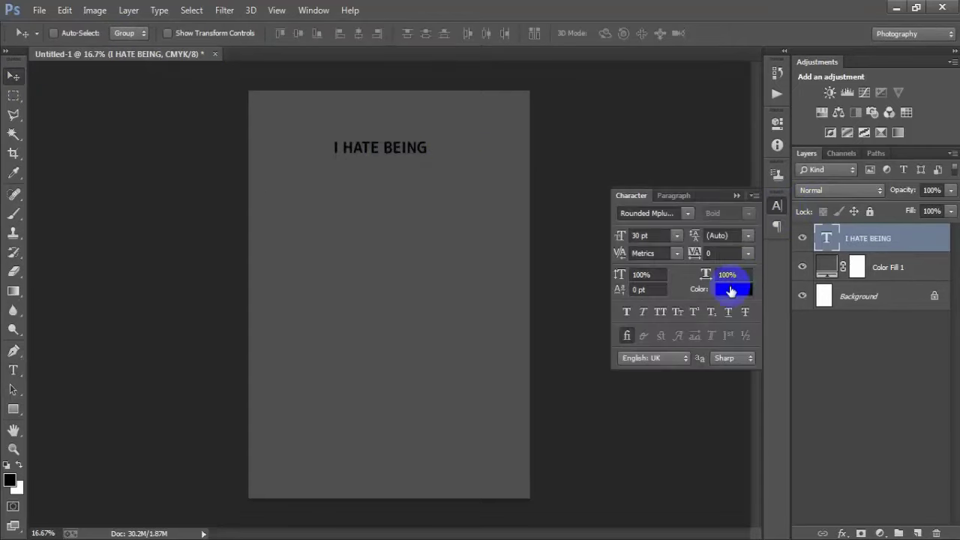
click(485, 168)
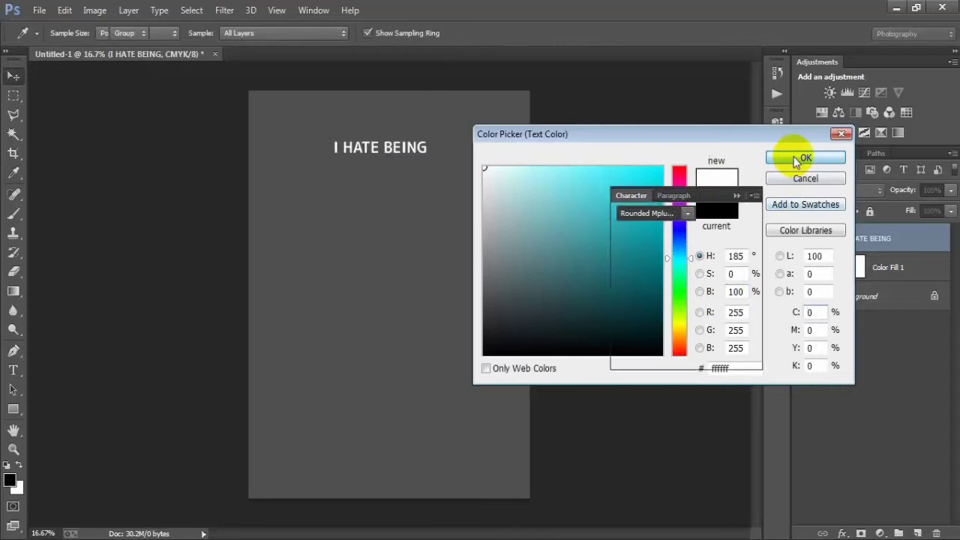
click(795, 158)
click(737, 195)
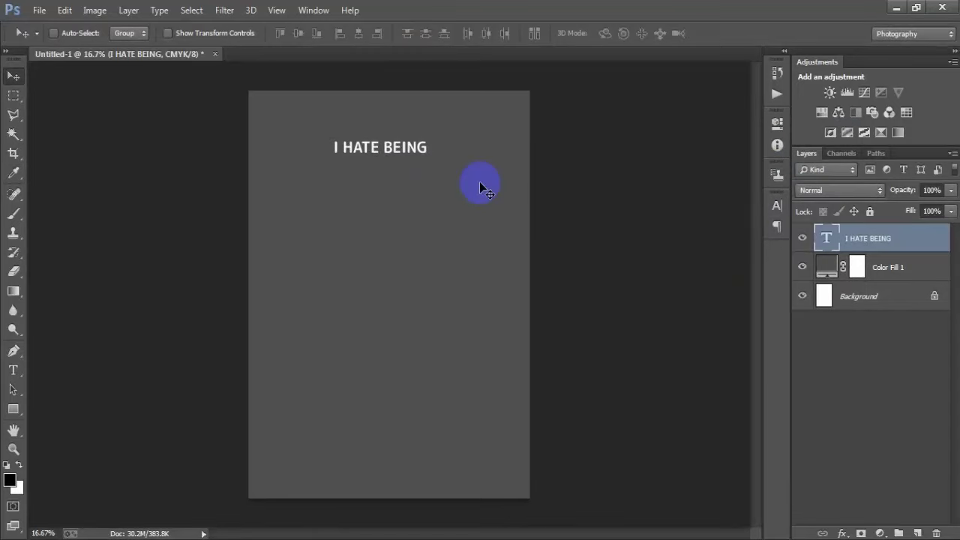
Scale the I HATE BEING text up to about 179% with Free Transform.
key(ctrl+t)
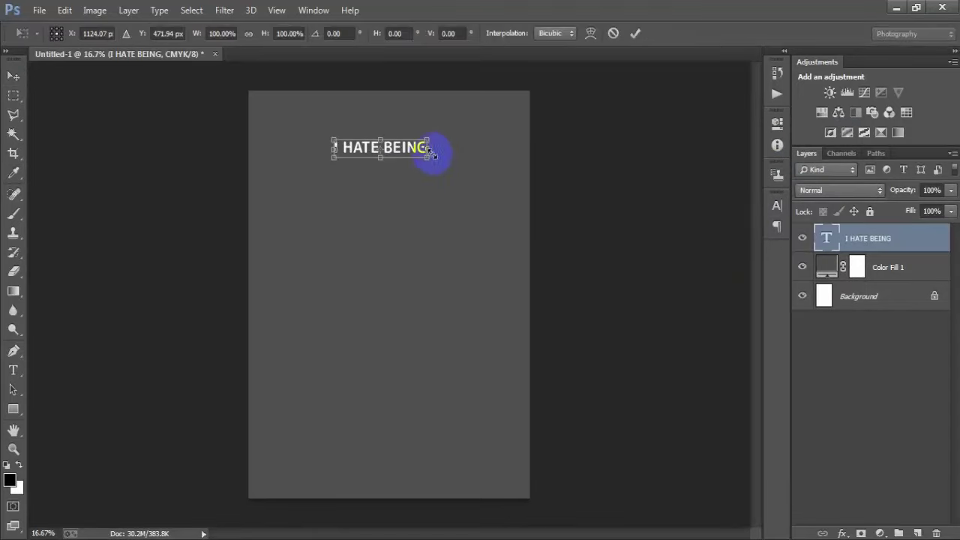
drag(432, 155, 466, 166)
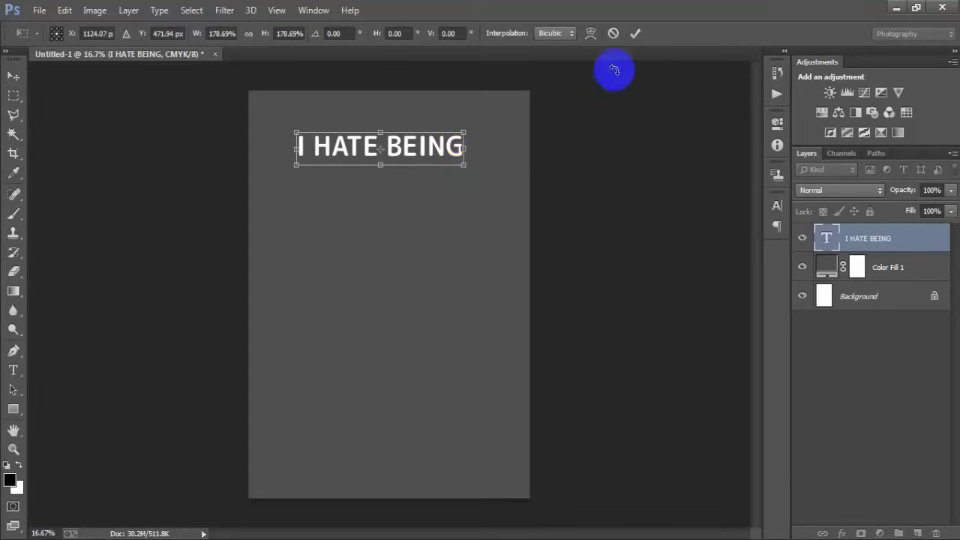
click(635, 33)
Centre the text horizontally against the Background and nudge it up slightly.
ctrl+click(874, 296)
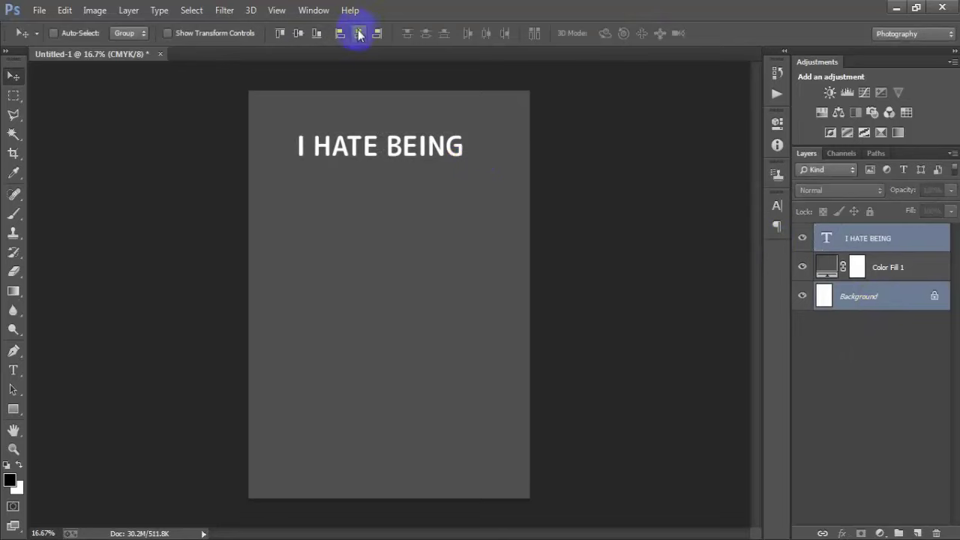
click(359, 34)
drag(844, 241, 741, 274)
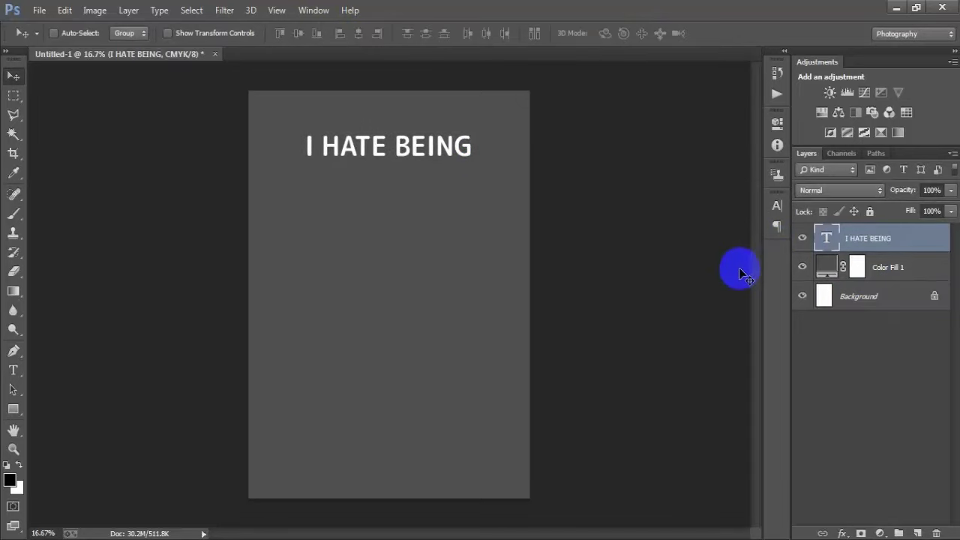
key(shift+Up)
key(shift+Up)
key(shift+Up)
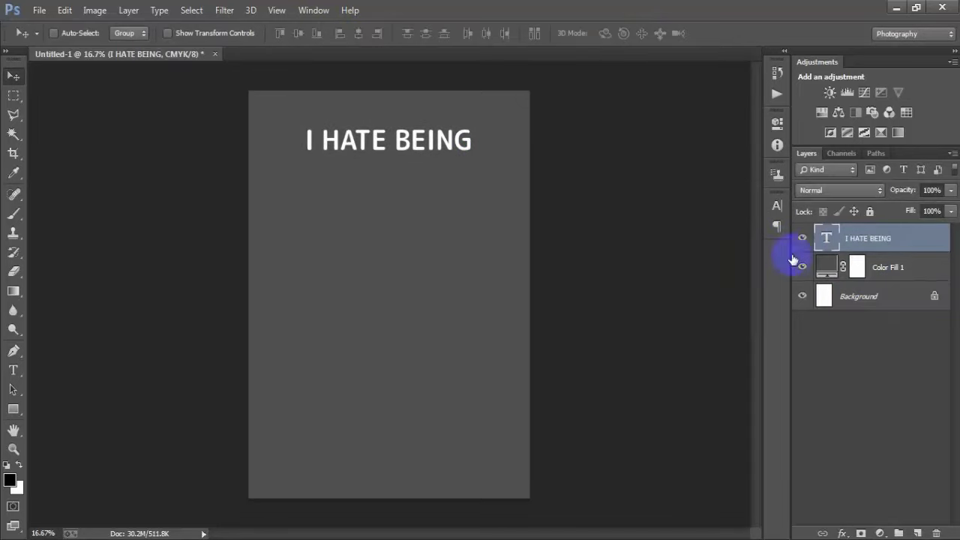
click(804, 240)
click(834, 234)
Warp the I HATE BEING text with the Arc style at +44% bend and commit it.
double_click(827, 241)
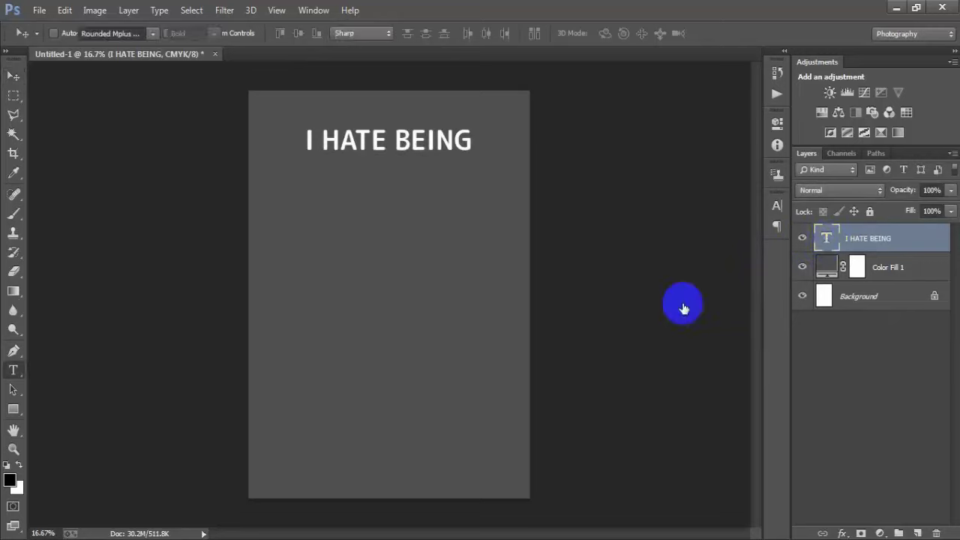
click(505, 37)
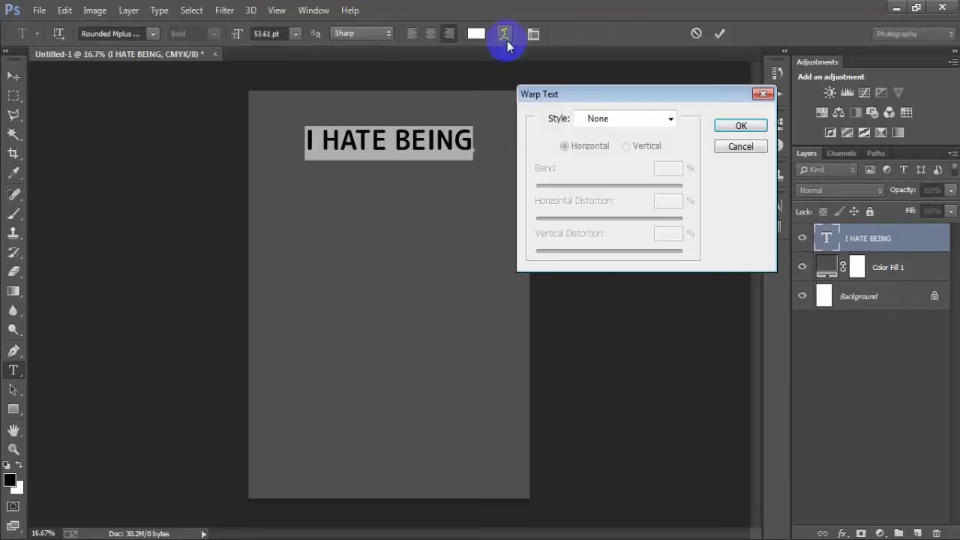
click(671, 118)
click(611, 165)
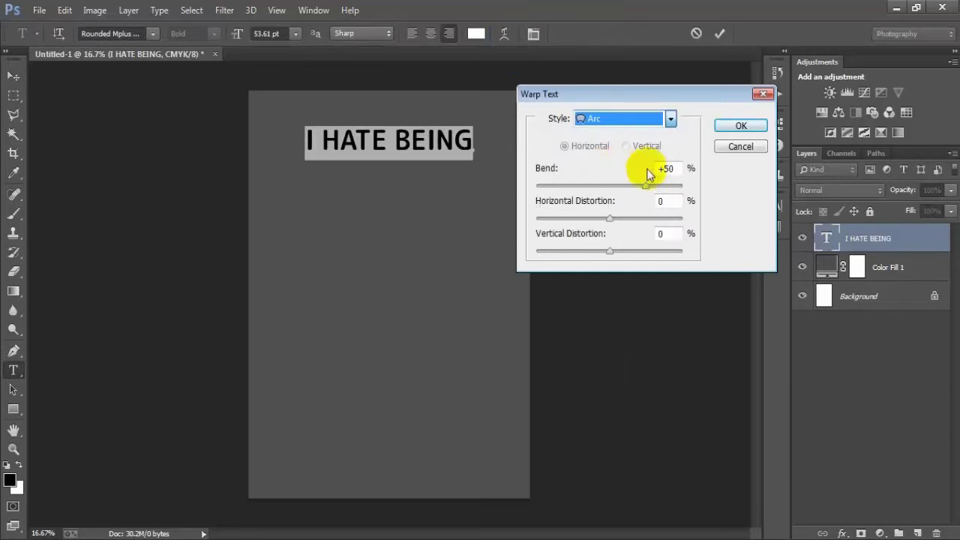
double_click(666, 168)
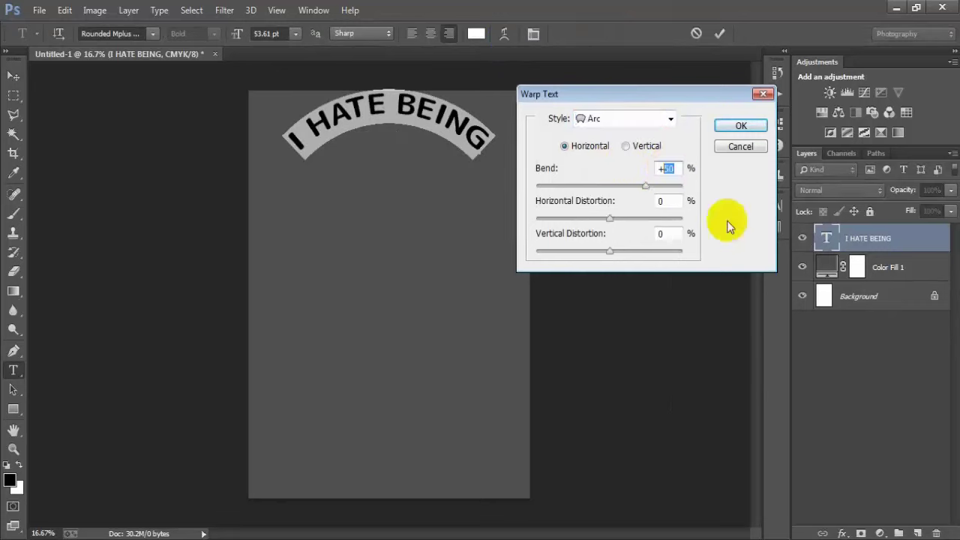
text(44)
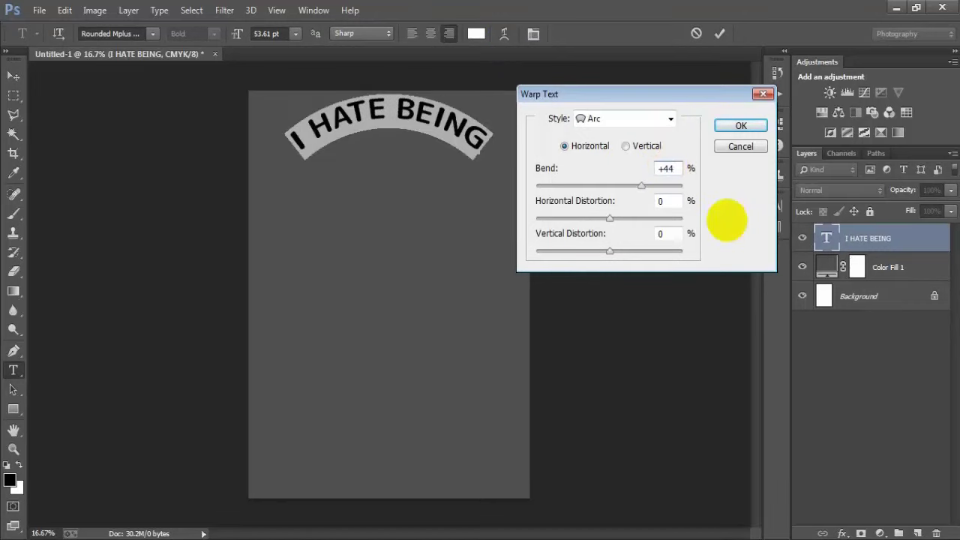
click(741, 126)
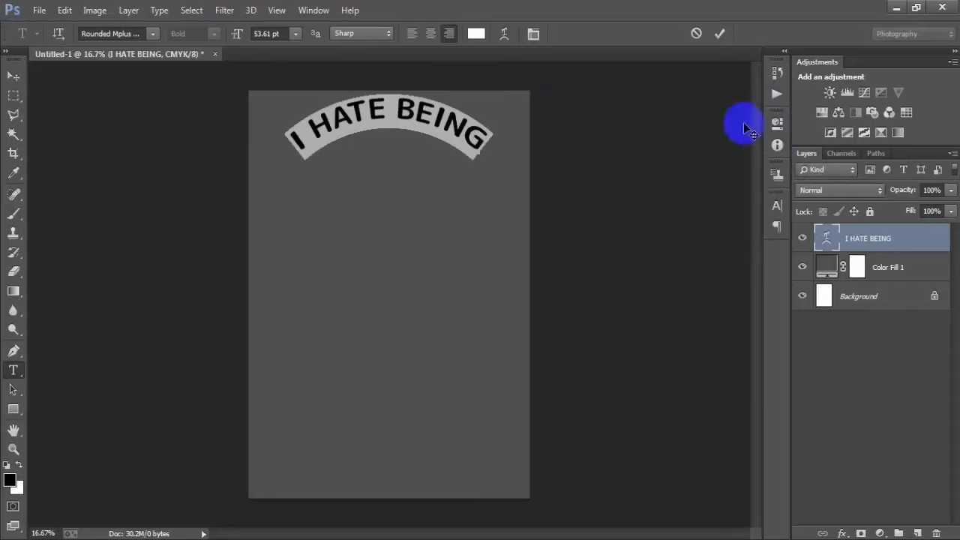
click(718, 33)
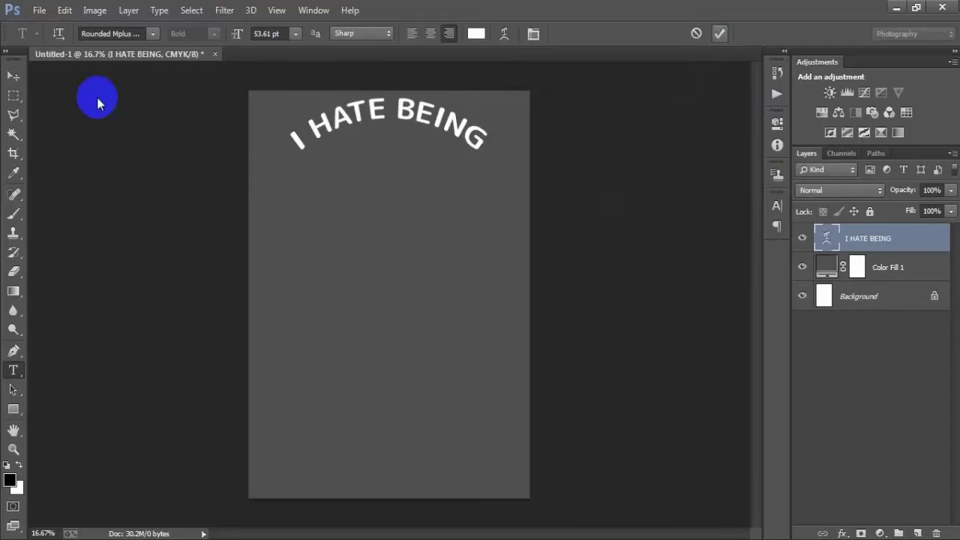
click(14, 76)
Move the arched headline down, rotate it about 1.07°, and recentre it horizontally.
drag(453, 132, 454, 146)
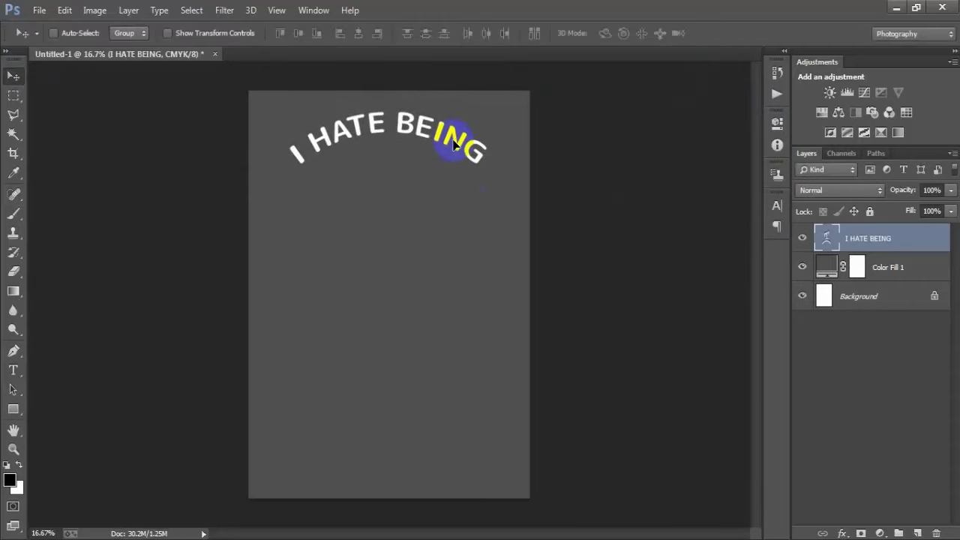
key(ctrl+t)
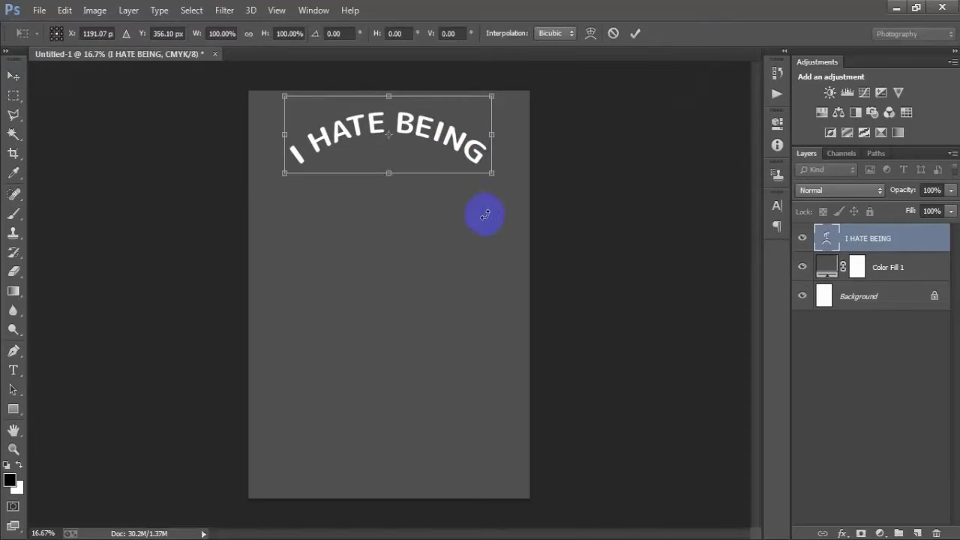
drag(486, 218, 485, 219)
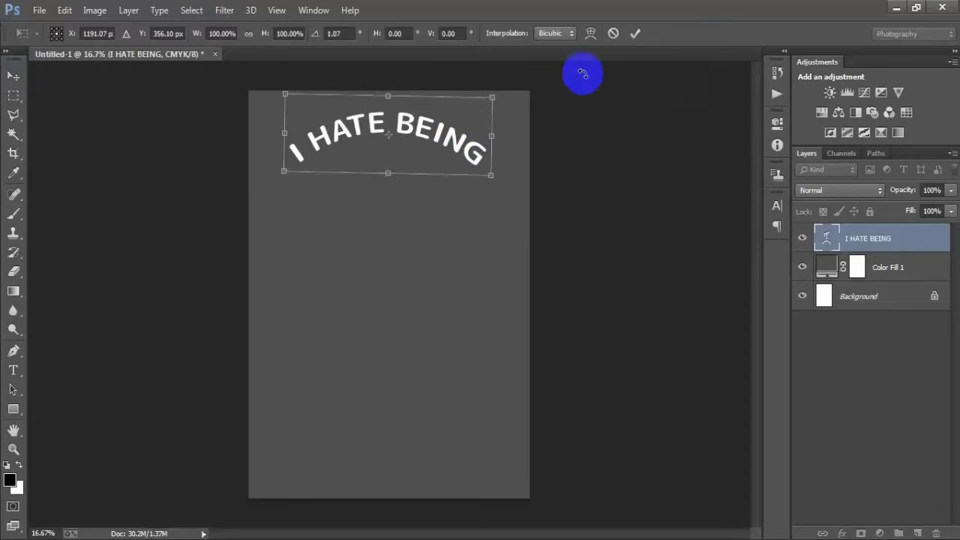
click(635, 33)
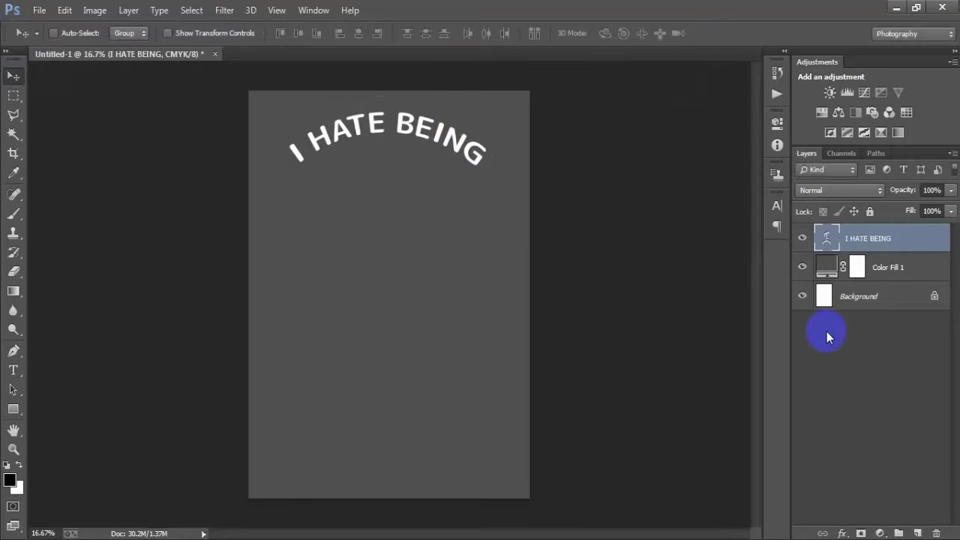
ctrl+click(884, 299)
click(357, 32)
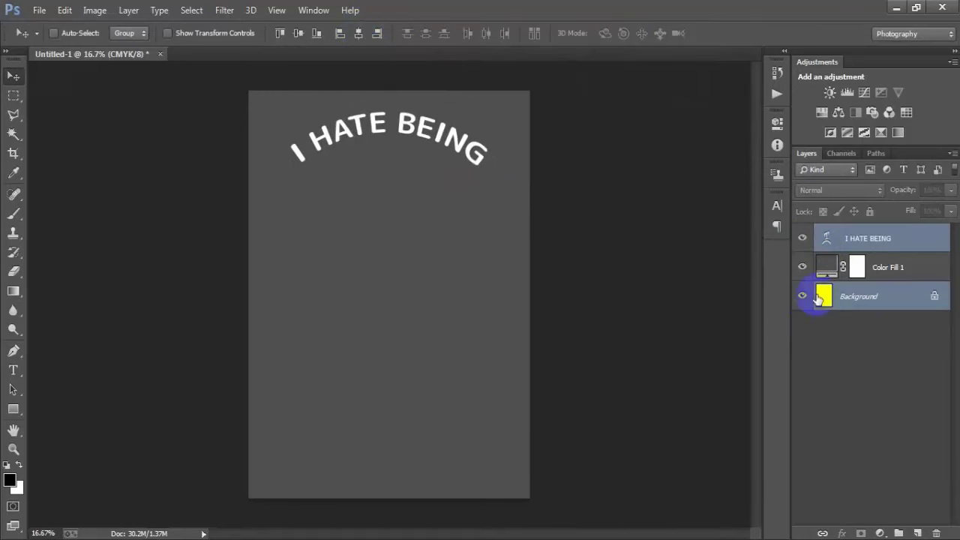
click(825, 240)
Place the sunburst image 000001 (3) as a linked file.
click(38, 10)
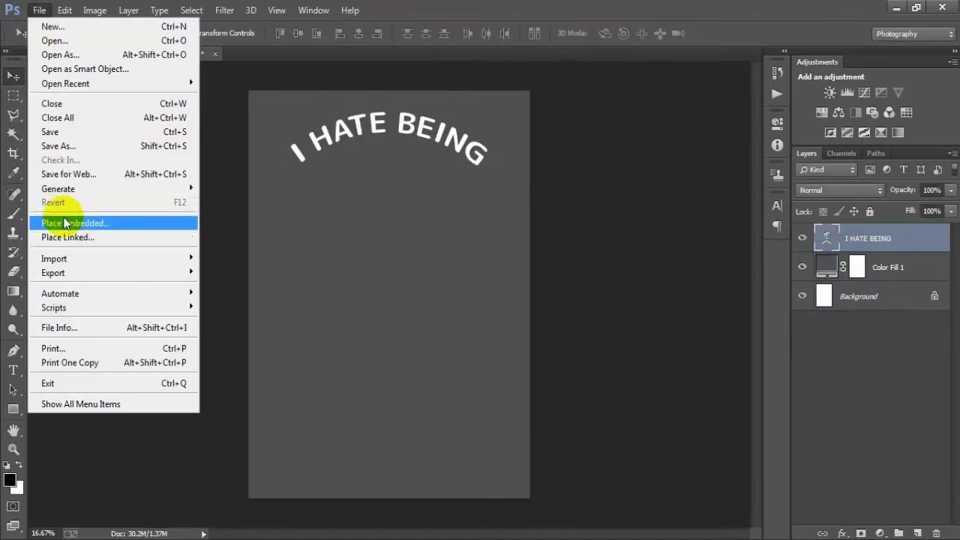
click(66, 237)
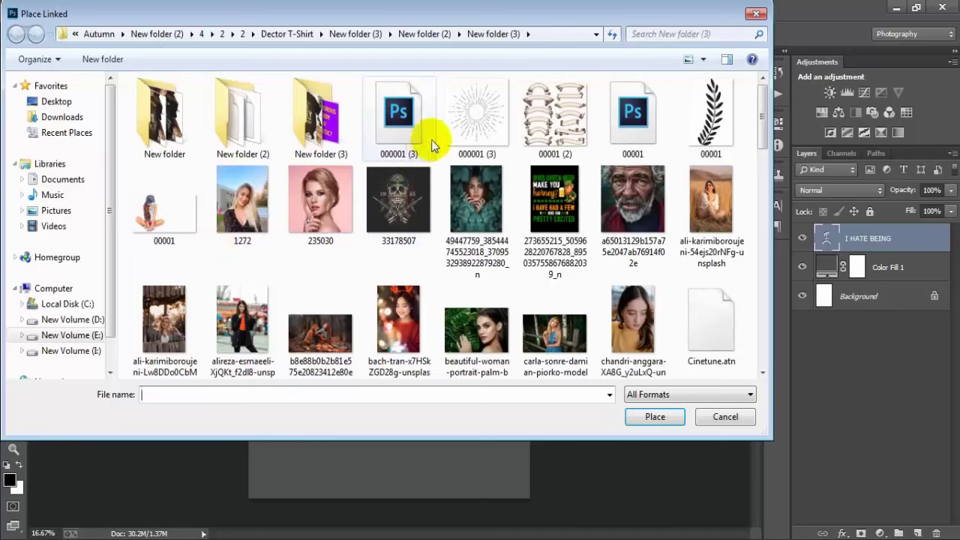
click(410, 133)
click(652, 419)
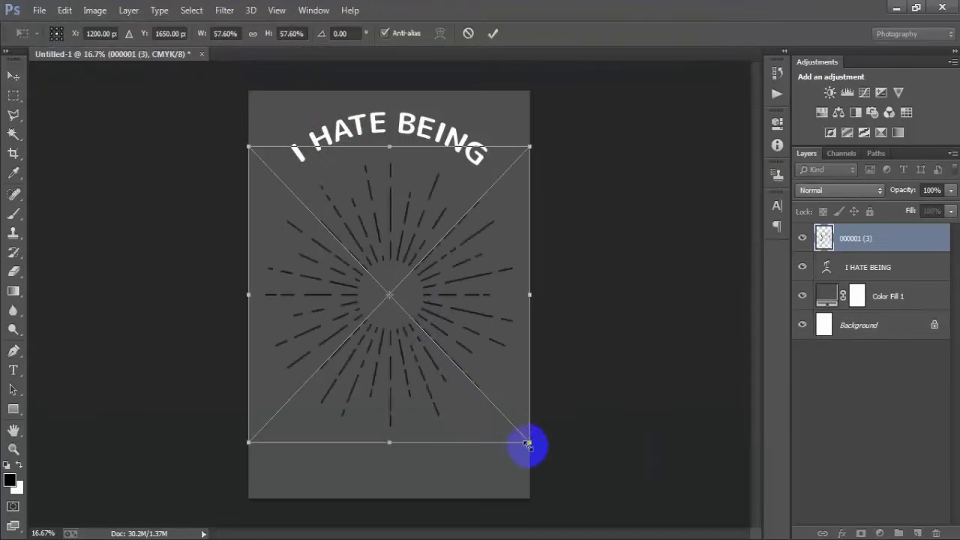
Scale the sunburst to about 27% beneath the headline and centre it horizontally.
drag(528, 444, 467, 365)
drag(438, 309, 439, 222)
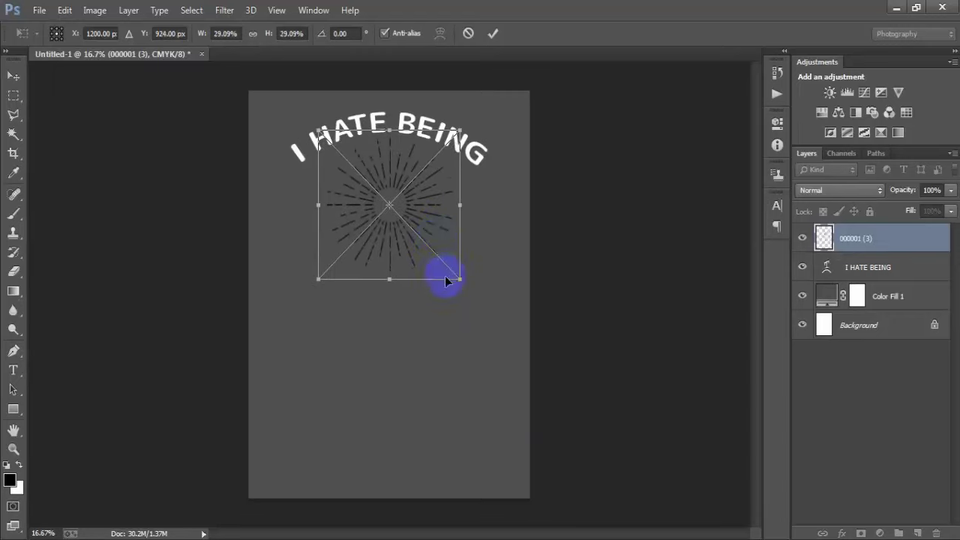
drag(454, 274, 452, 269)
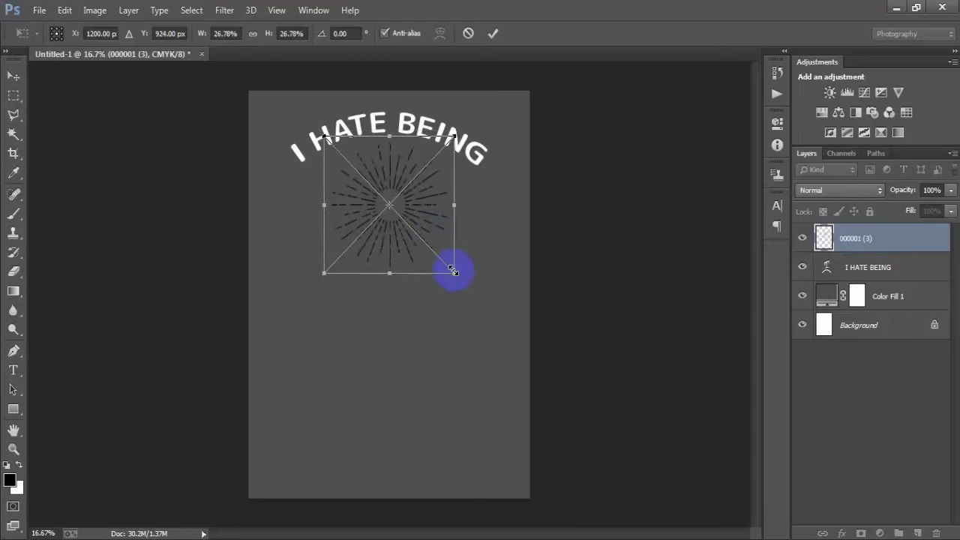
click(493, 33)
ctrl+click(879, 327)
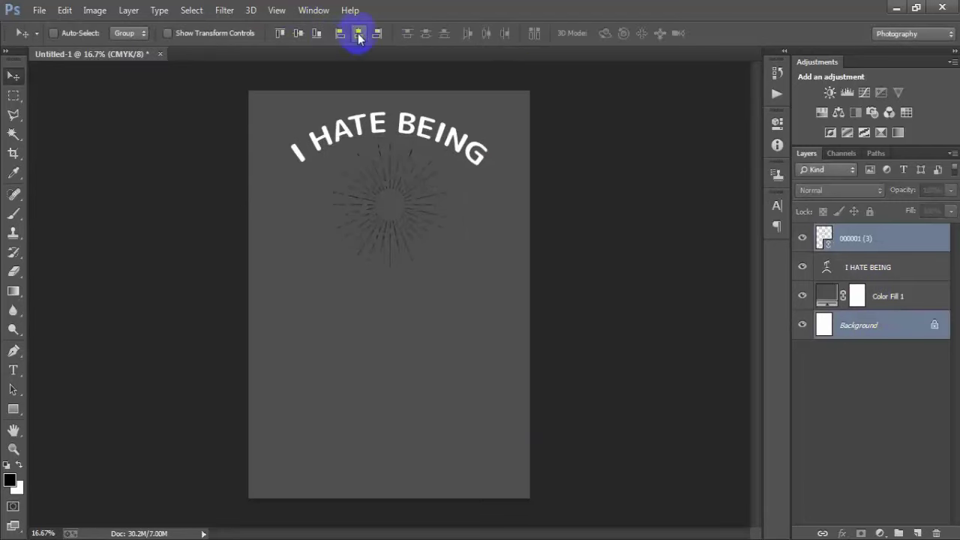
Rasterize the 000001 (3) sunburst layer.
click(880, 245)
right_click(881, 245)
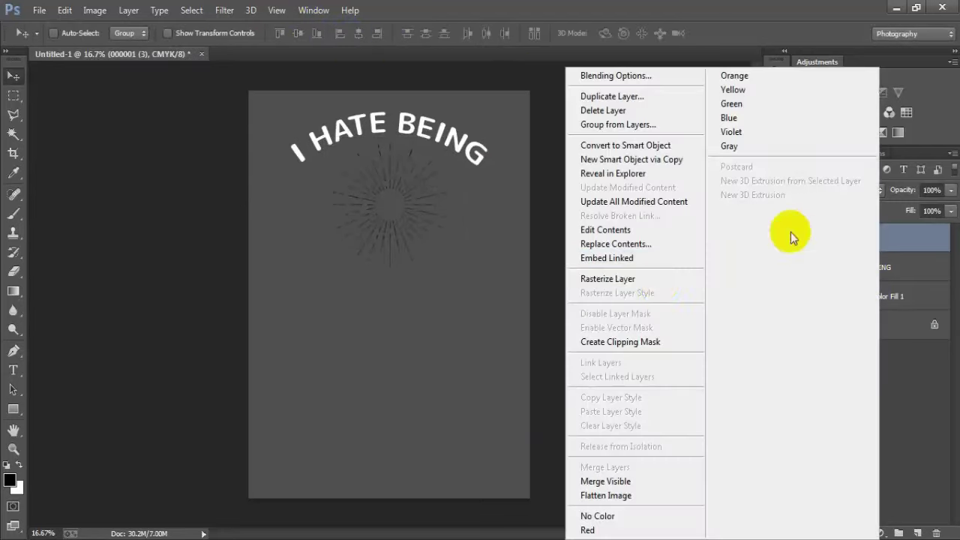
click(649, 280)
click(801, 237)
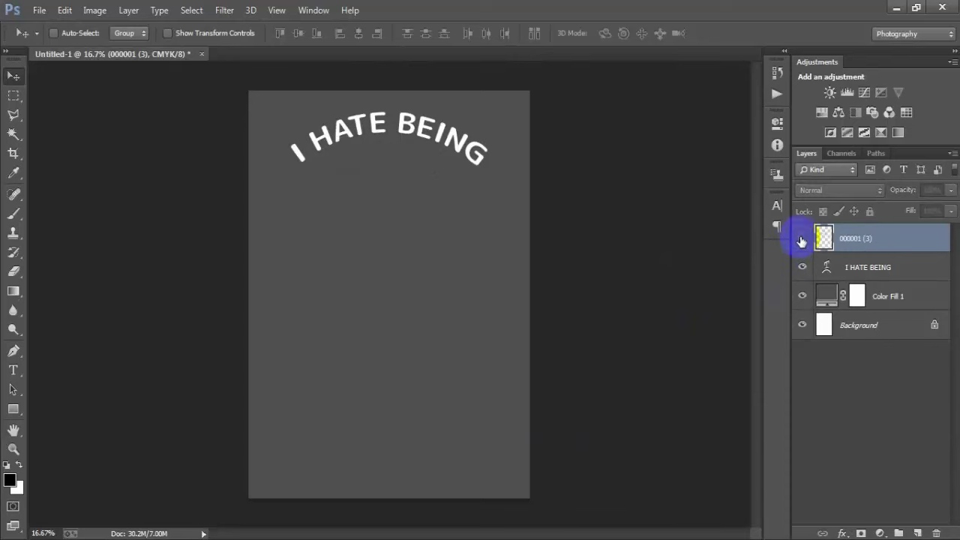
click(802, 237)
Give the sunburst an orange FF8D00 Color Overlay layer style.
double_click(922, 238)
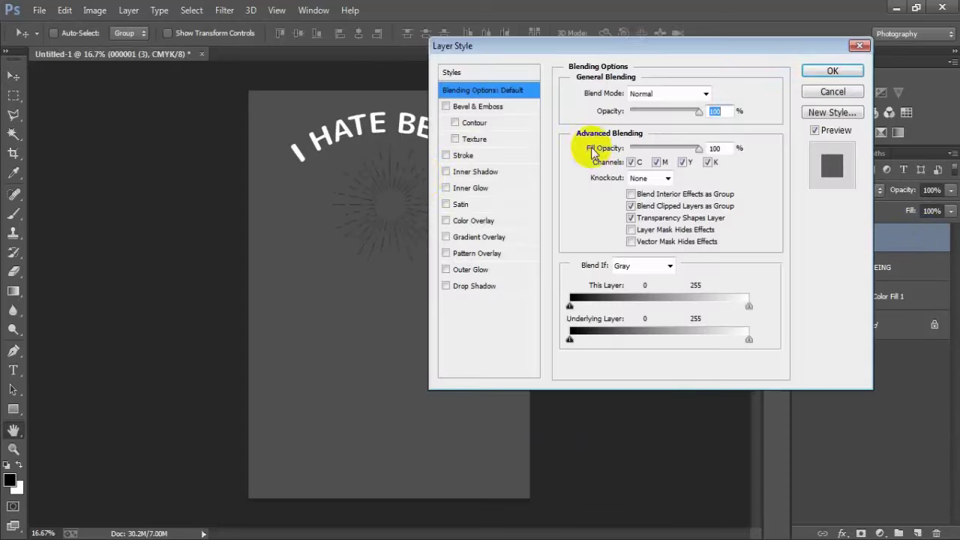
click(469, 220)
click(714, 93)
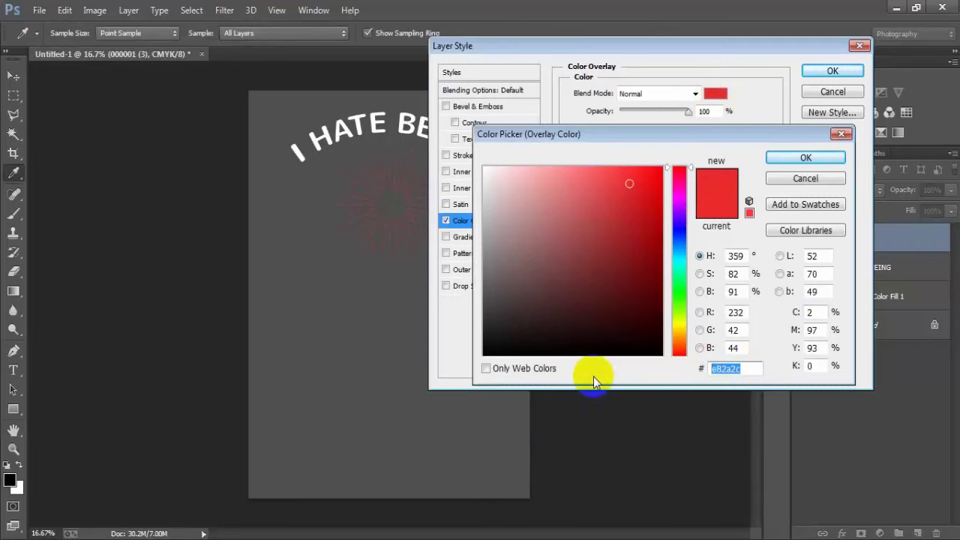
text(FF8)
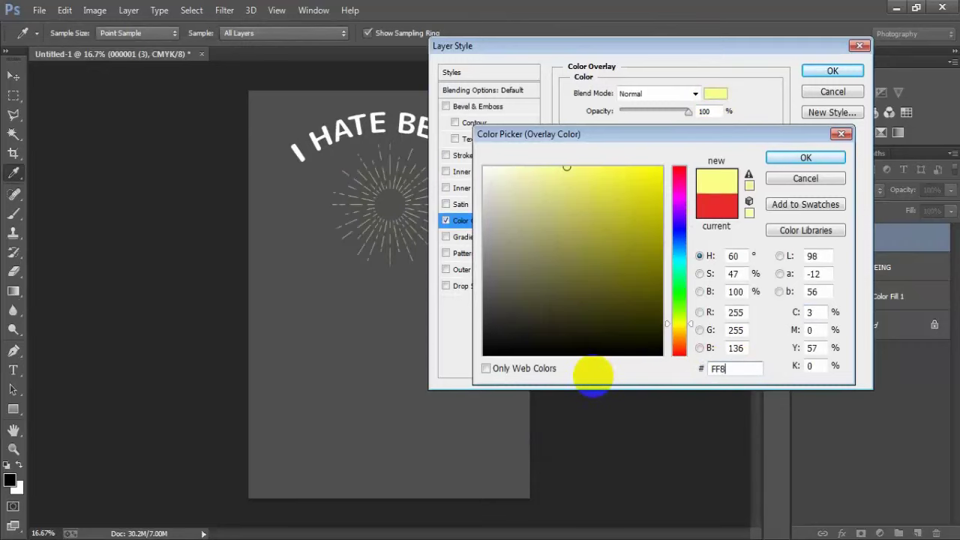
text(D00)
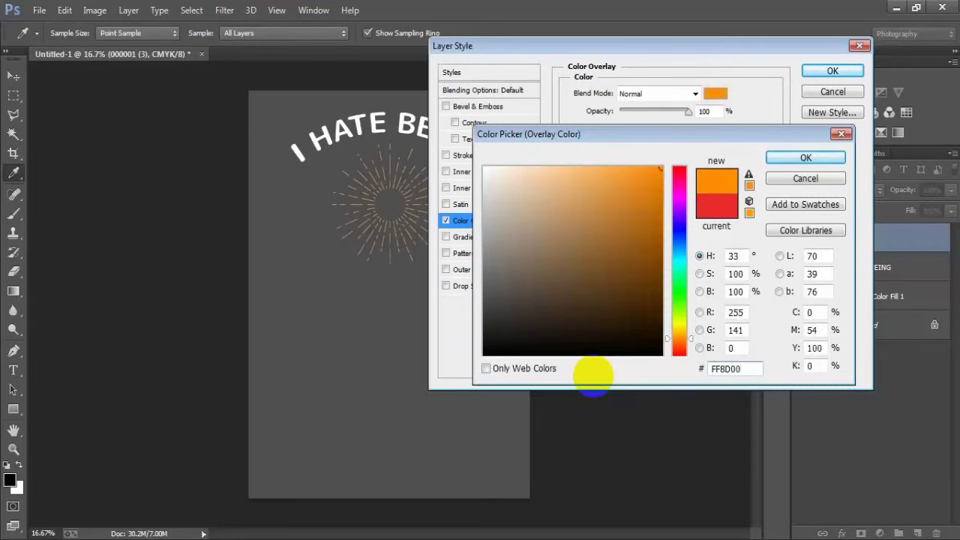
double_click(742, 368)
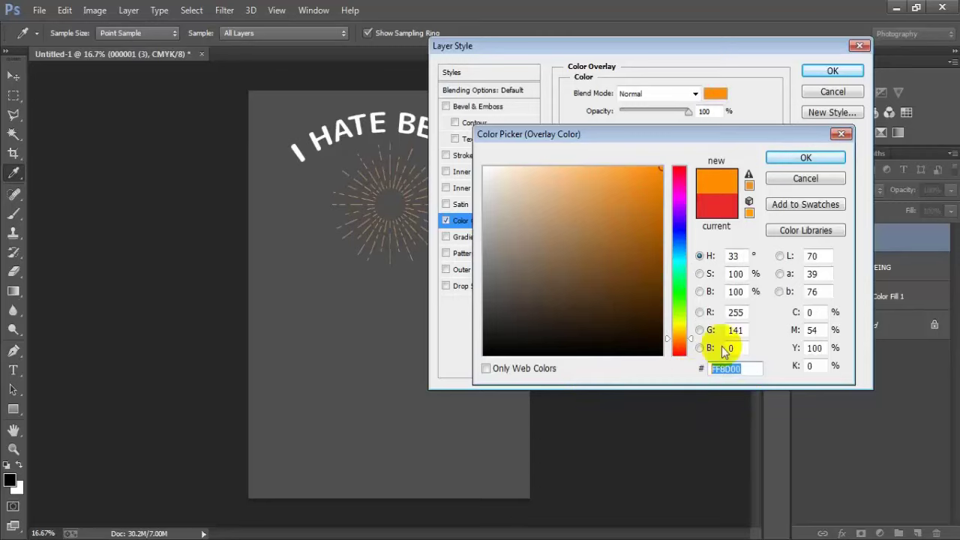
click(785, 162)
click(807, 73)
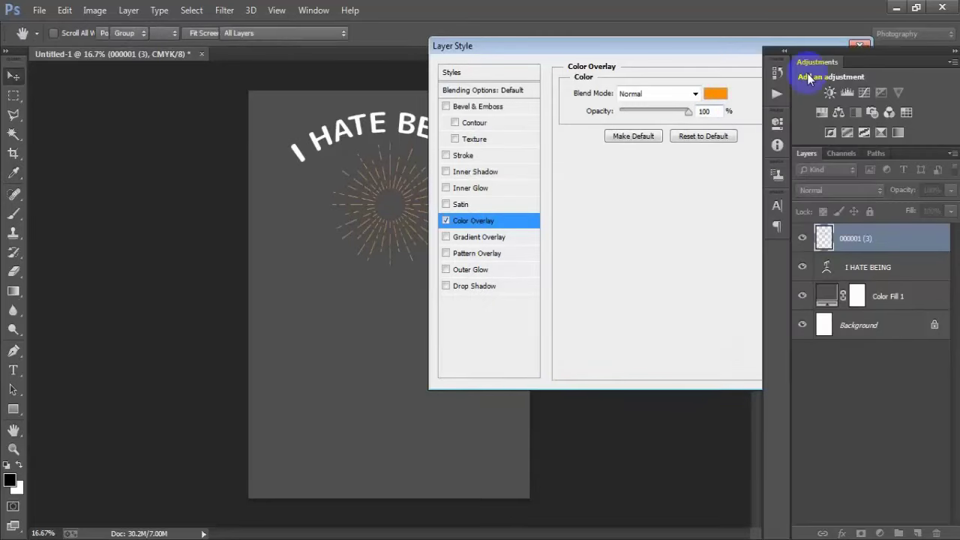
click(570, 275)
Add a white letter S text layer on the left, just below the sunburst.
click(946, 239)
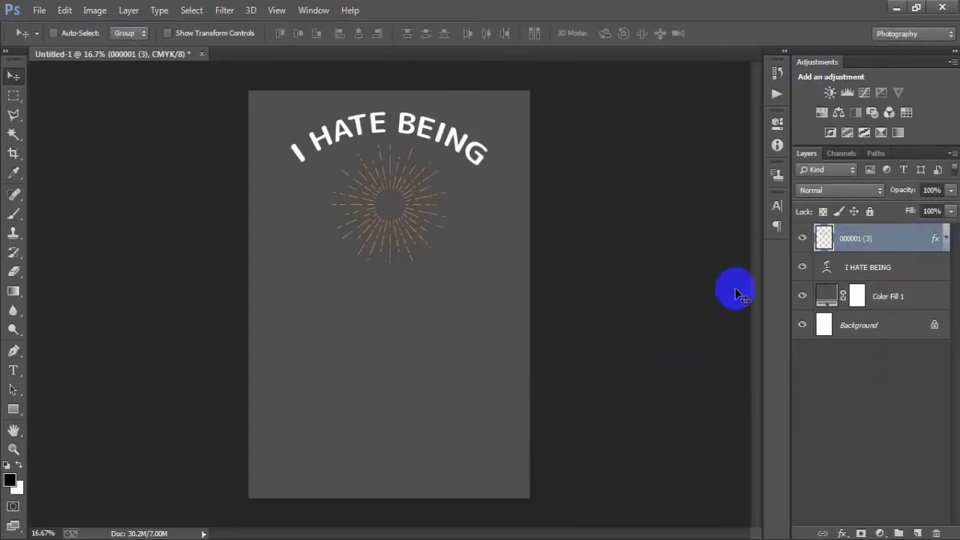
click(919, 533)
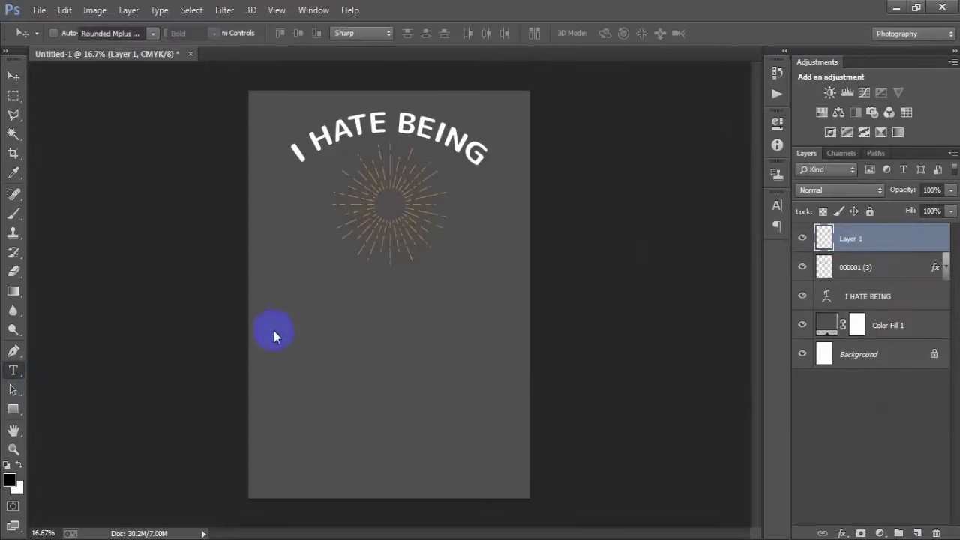
click(287, 312)
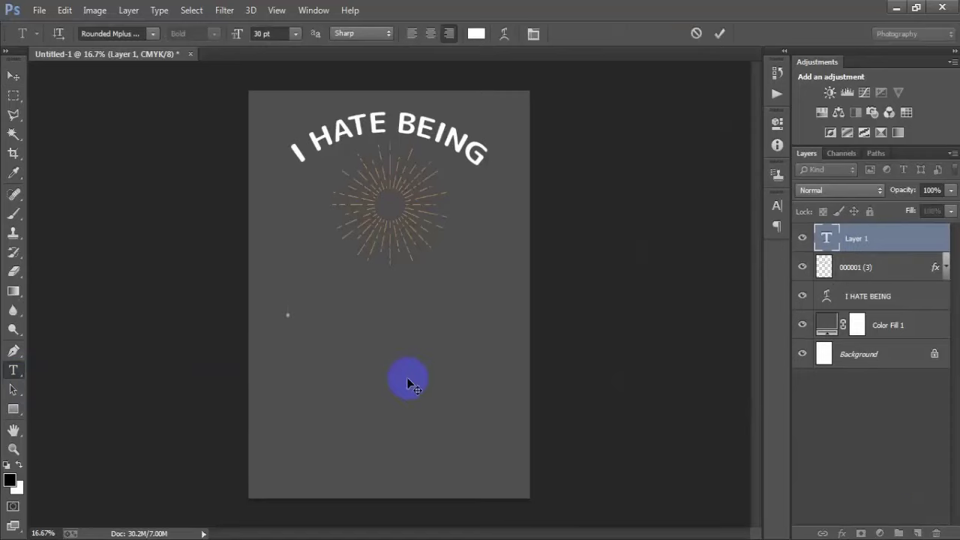
text(S)
click(12, 75)
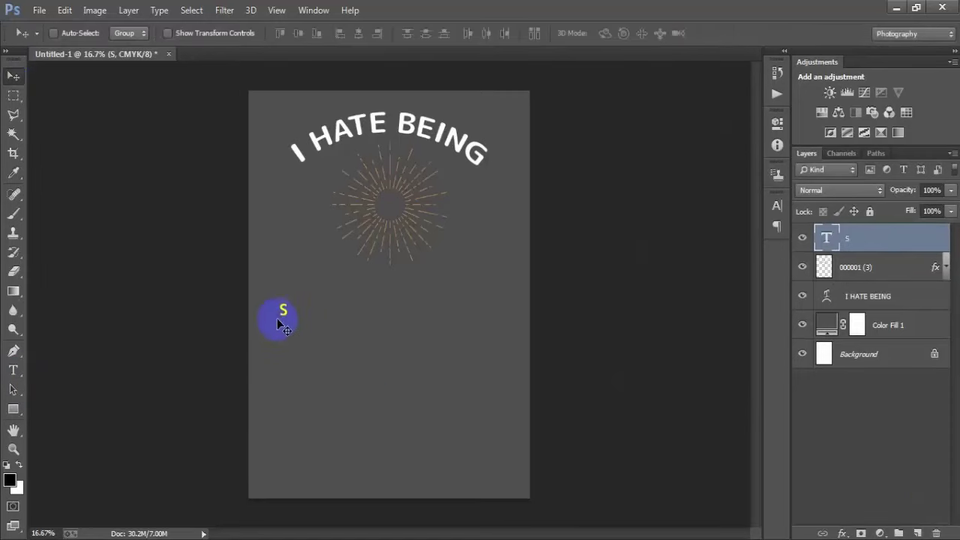
drag(278, 316, 327, 274)
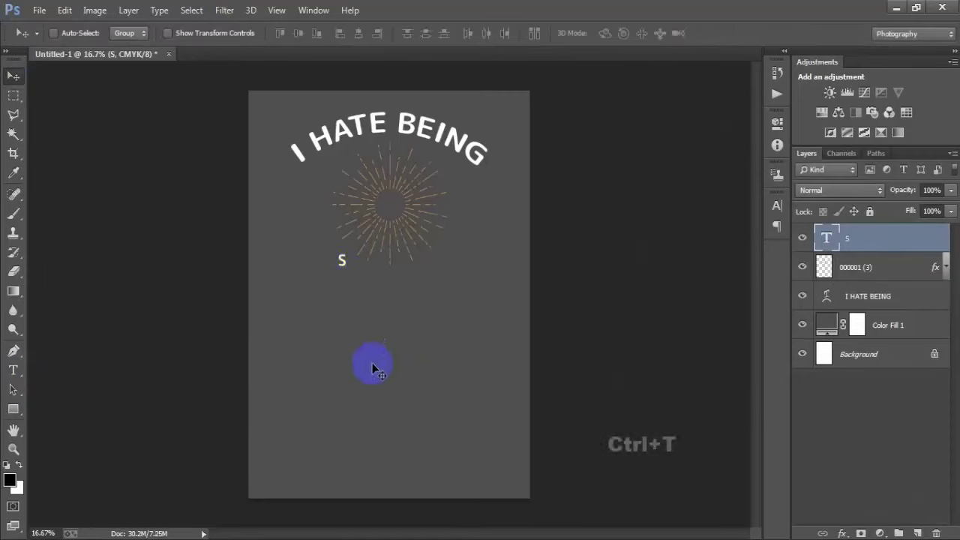
Scale the S up to about 689% and shift it slightly left and down.
key(ctrl+t)
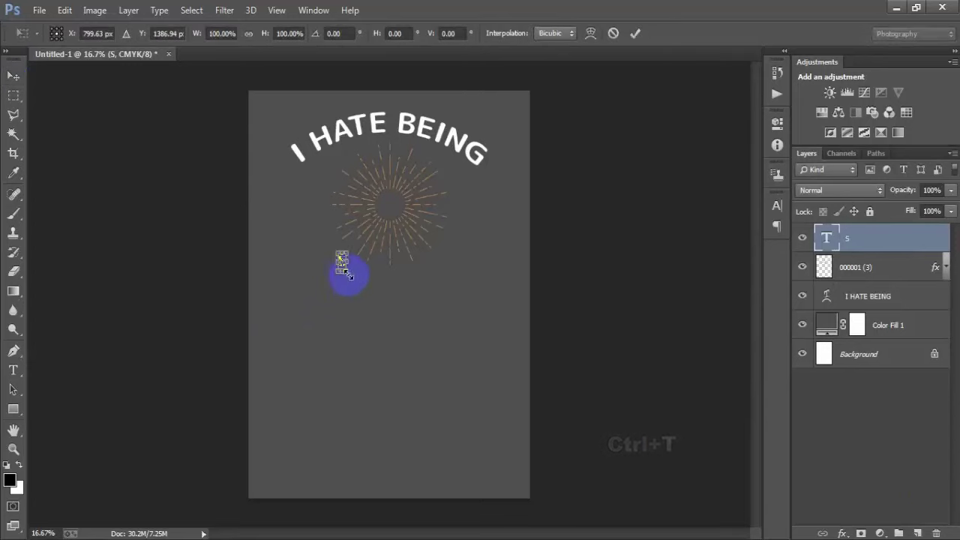
drag(347, 274, 378, 328)
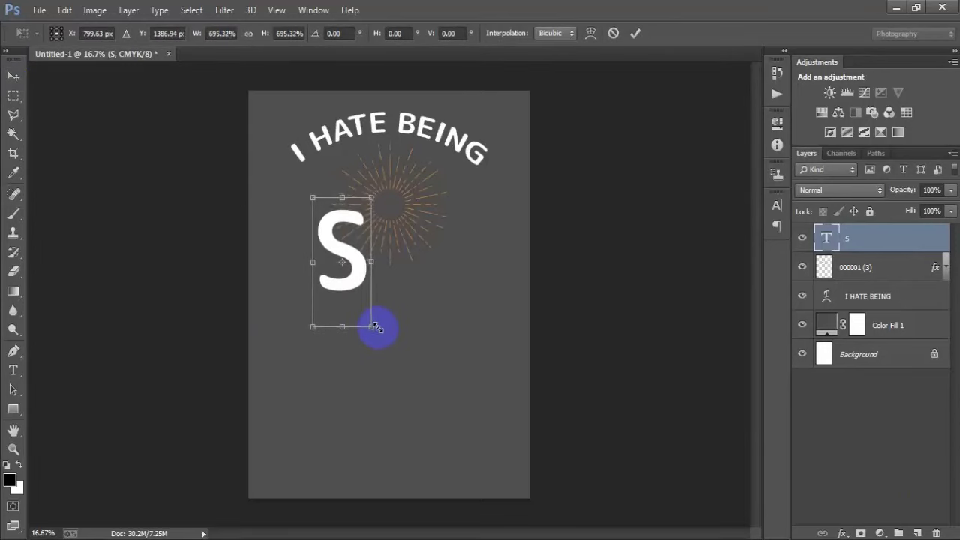
drag(343, 297, 321, 316)
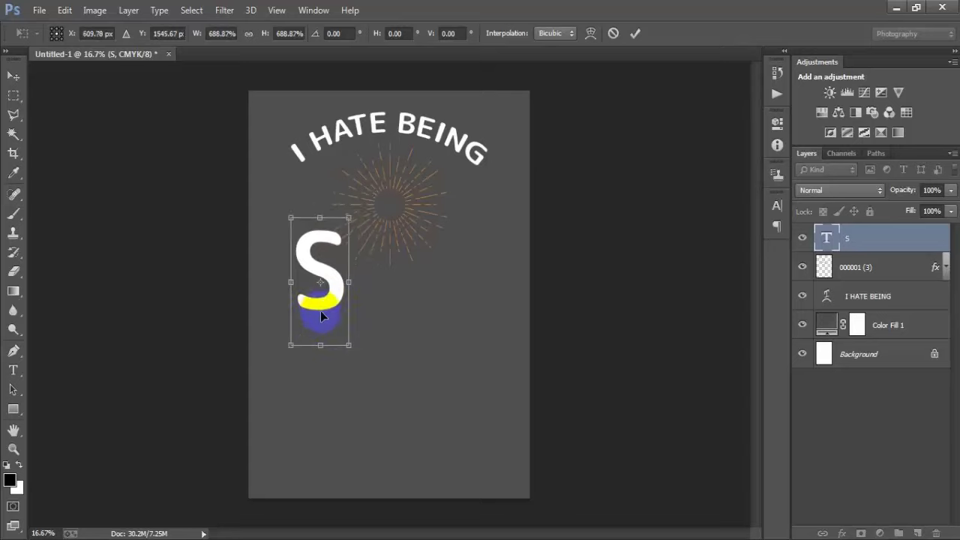
click(635, 33)
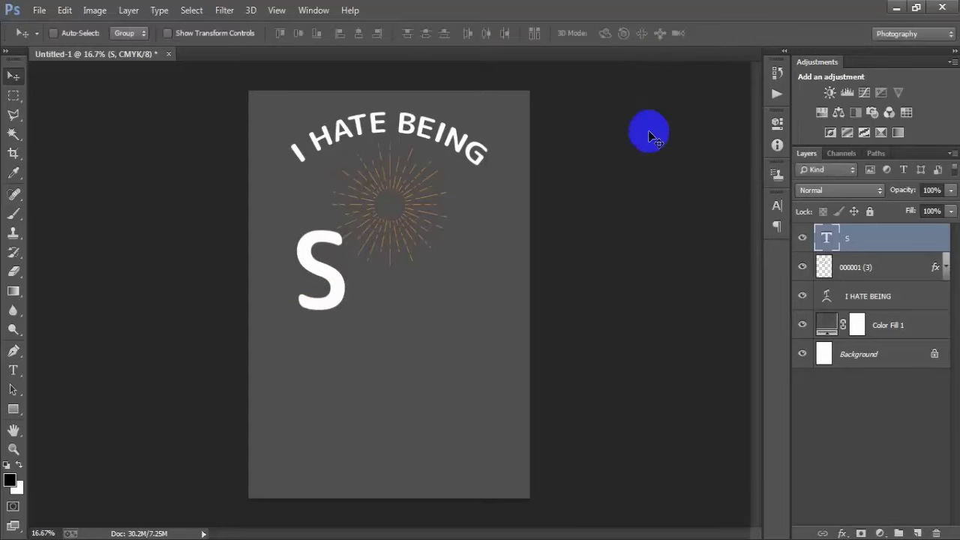
Duplicate the S and turn the copy into the EX letters placed right of it.
key(ctrl+j)
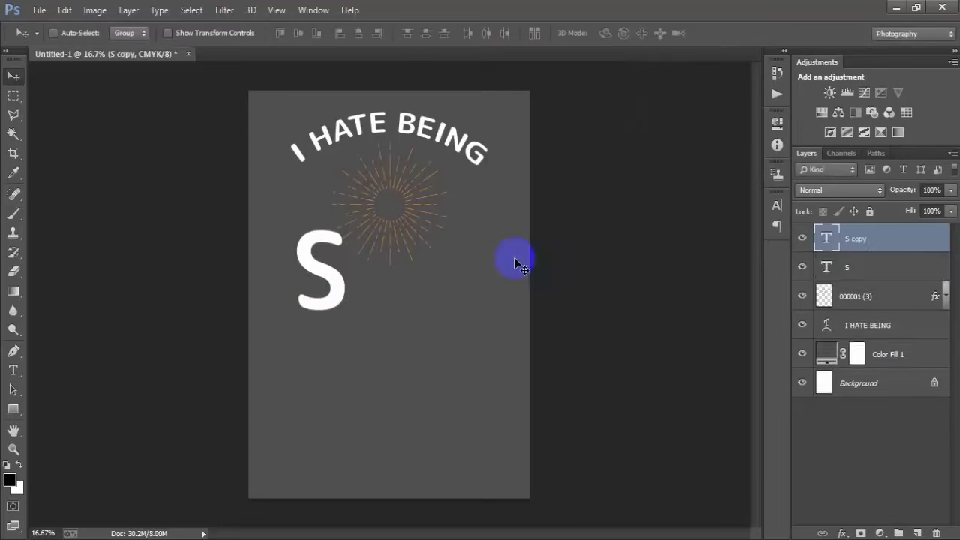
key(shift+Right)
key(shift+Right)
key(shift+Right)
key(shift+Right)
key(shift+Right)
key(shift+Right)
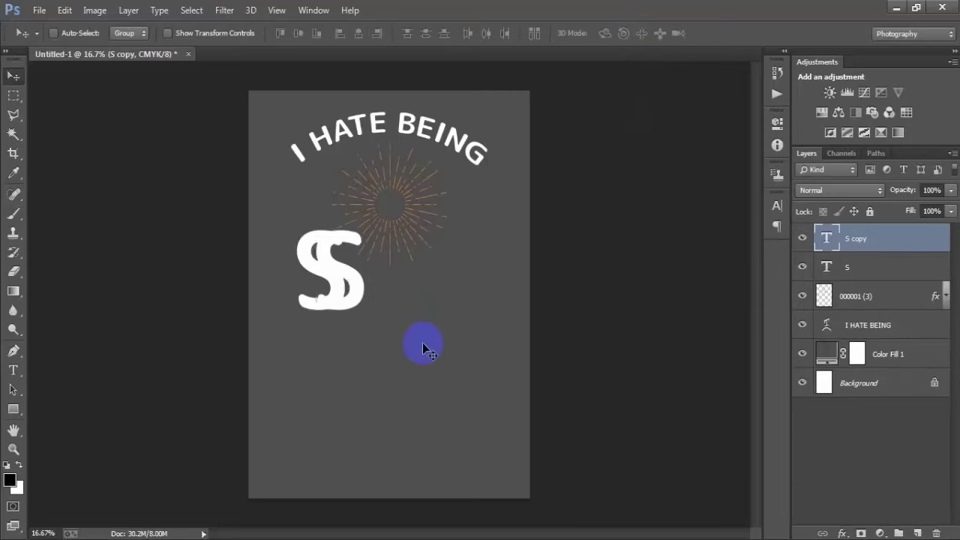
key(shift+Right)
key(shift+Right)
key(shift+Right)
key(shift+Right)
key(shift+Right)
key(shift+Right)
key(shift+Right)
key(shift+Right)
key(shift+Right)
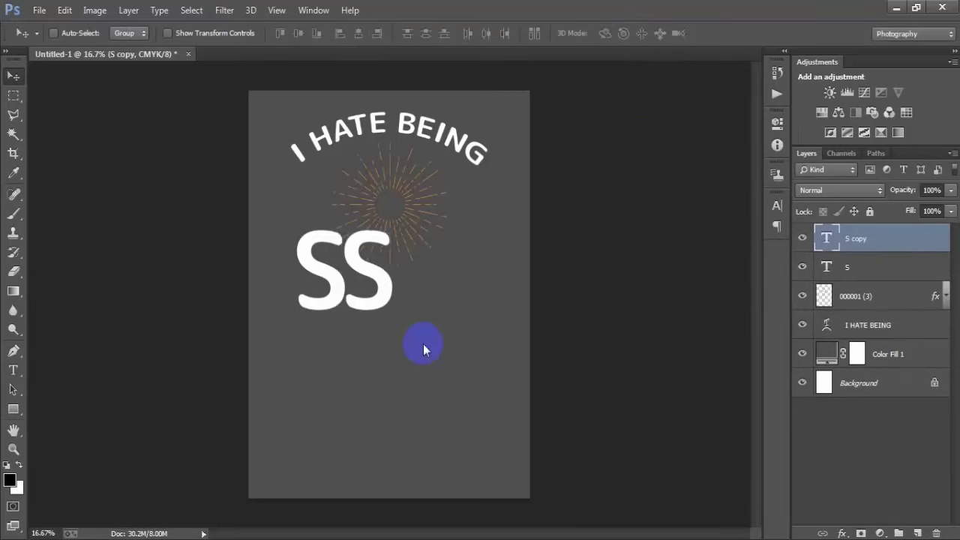
double_click(827, 239)
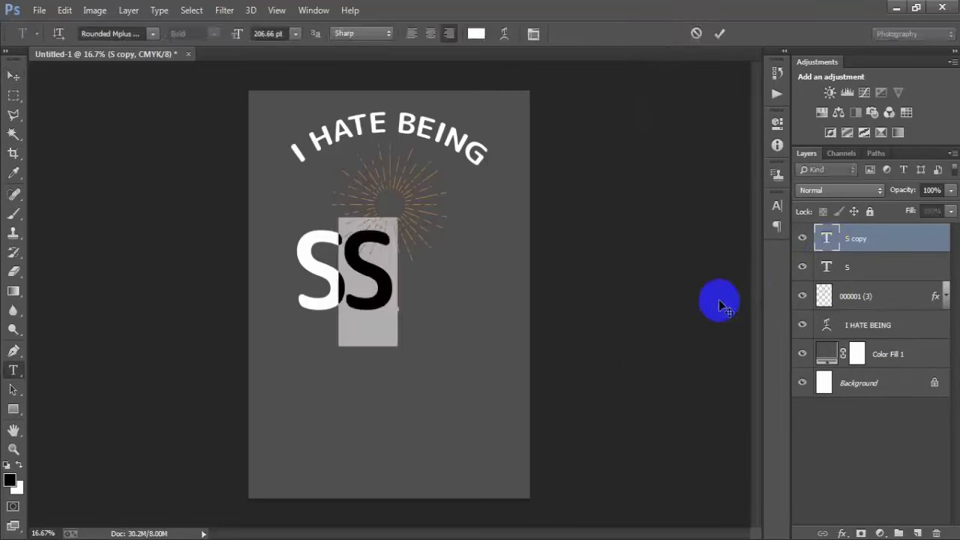
text(X)
click(719, 33)
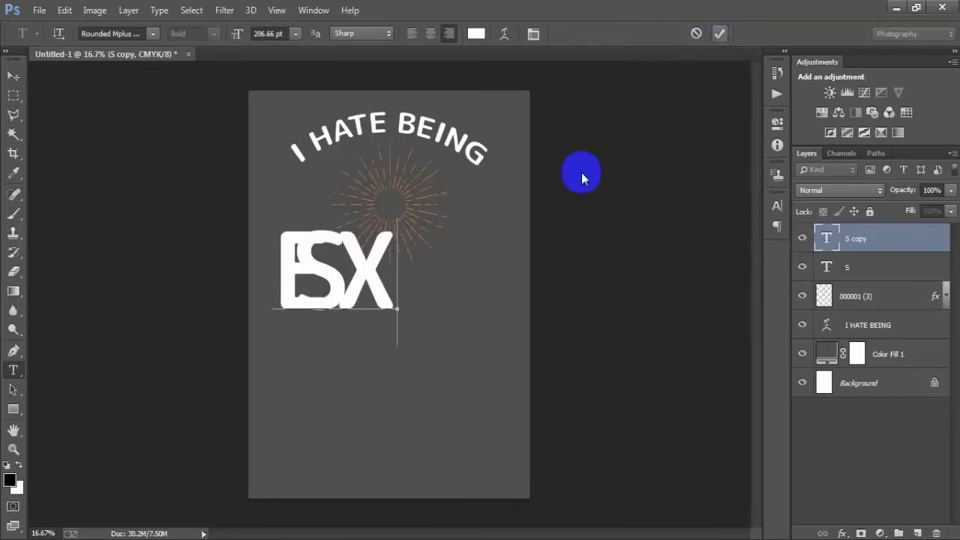
key(v)
drag(343, 289, 401, 290)
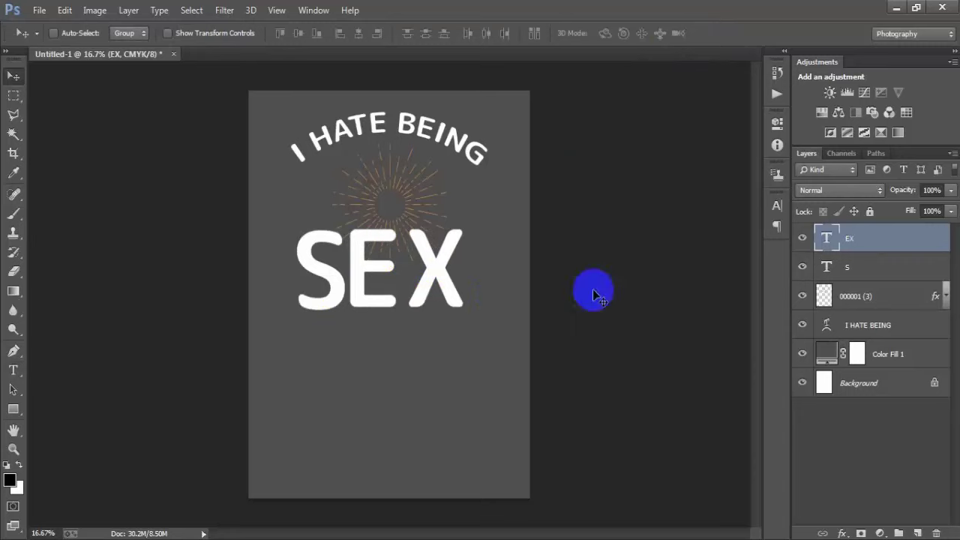
Duplicate the S again, move it after the X, change it to Y, and nudge it right.
click(866, 267)
key(ctrl+j)
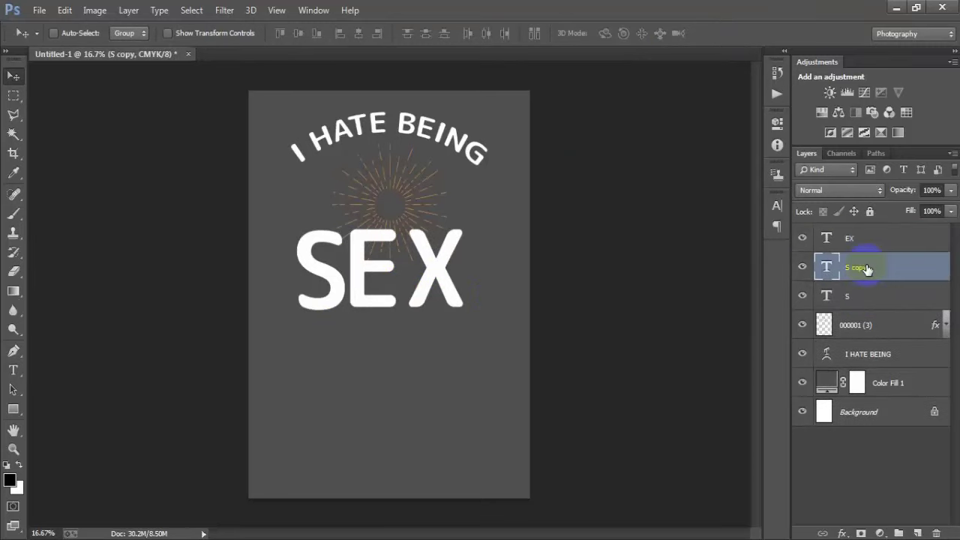
drag(869, 237, 868, 232)
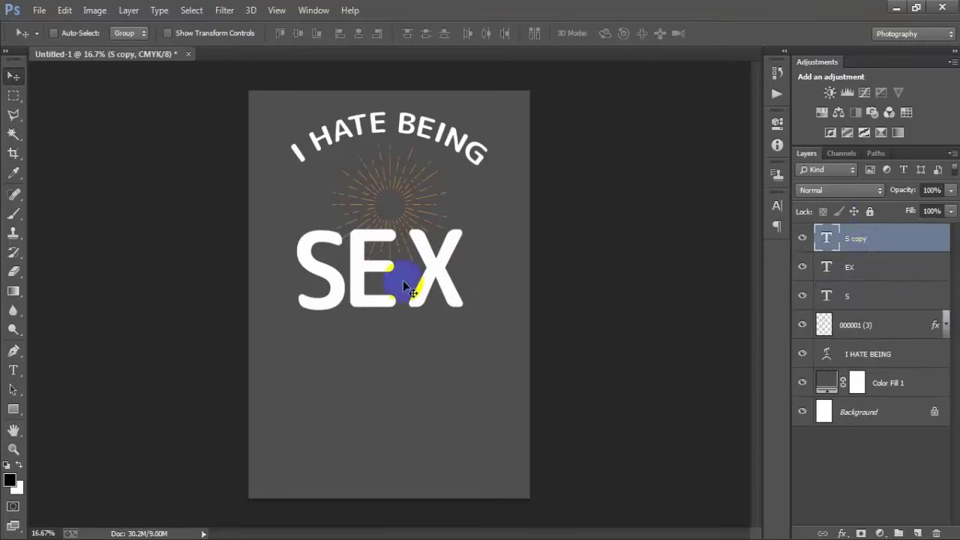
drag(323, 279, 501, 279)
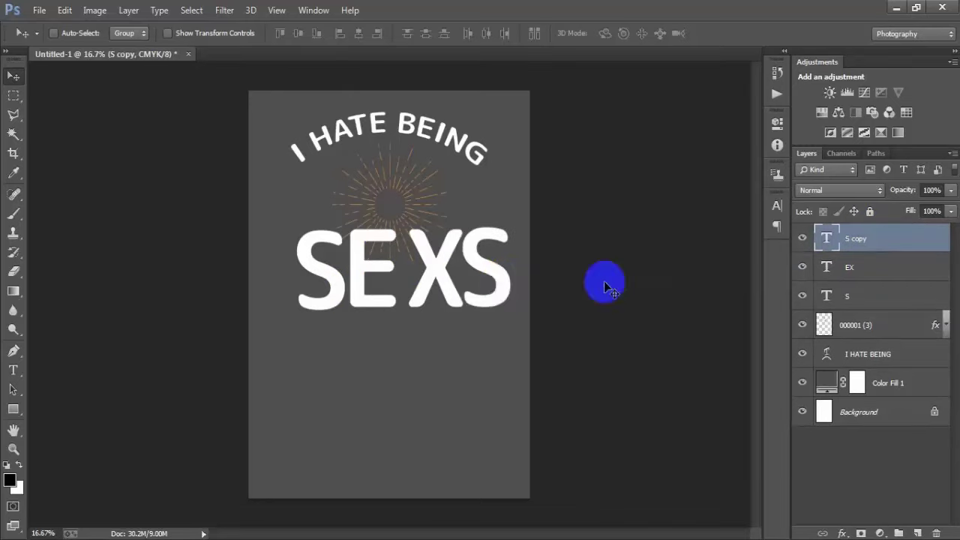
key(t)
key(Return)
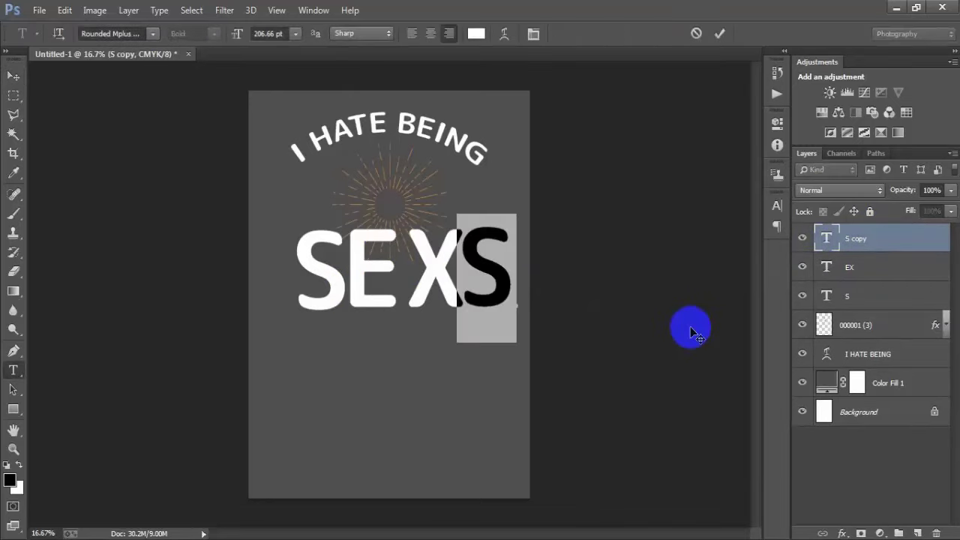
text(Y)
click(719, 33)
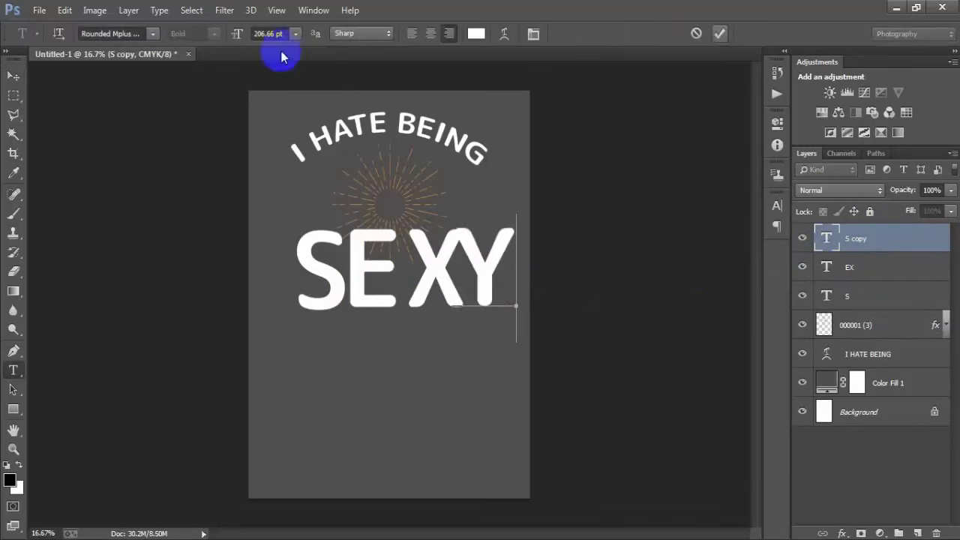
click(13, 75)
key(shift+Right)
key(shift+Right)
key(shift+Right)
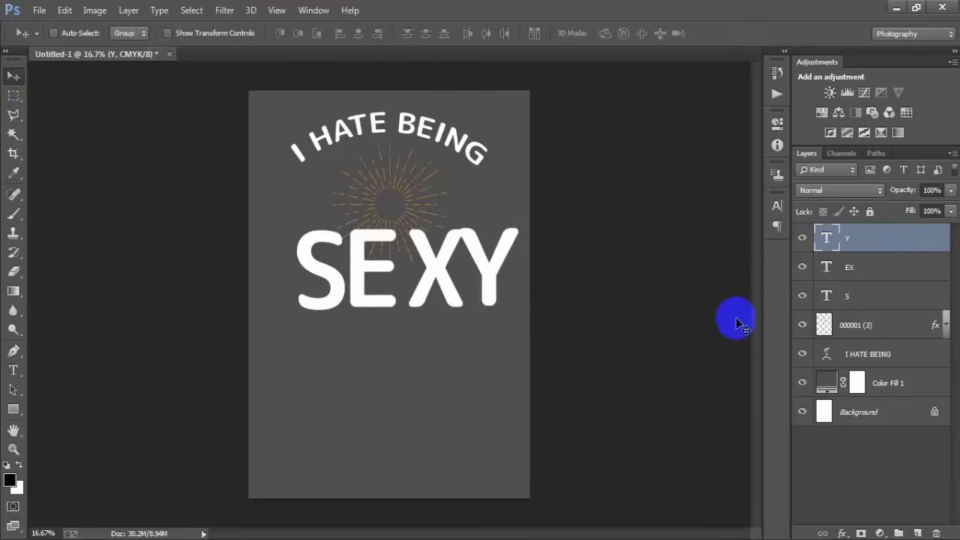
key(shift+Right)
key(shift+Right)
key(shift+Right)
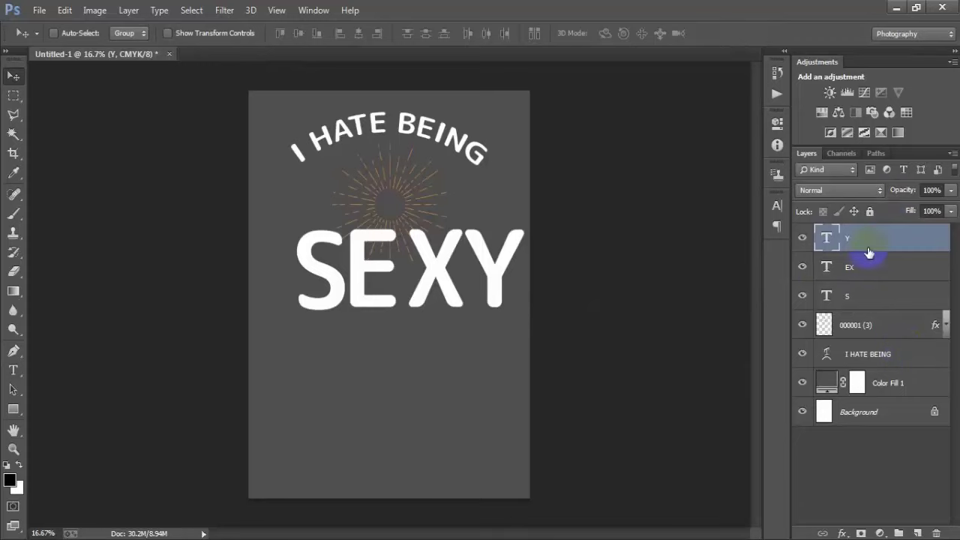
Rasterize the EX text layer into pixels.
click(859, 269)
click(802, 267)
click(802, 267)
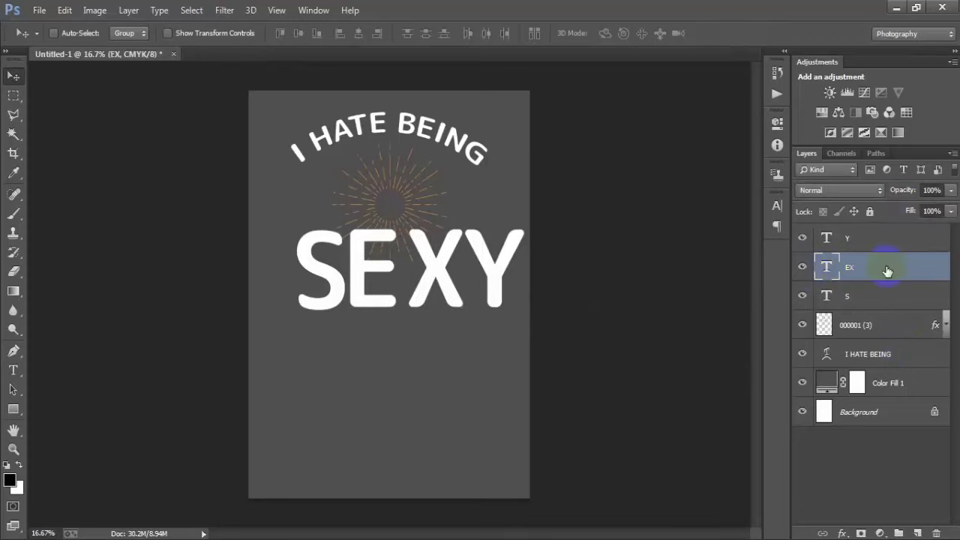
right_click(888, 268)
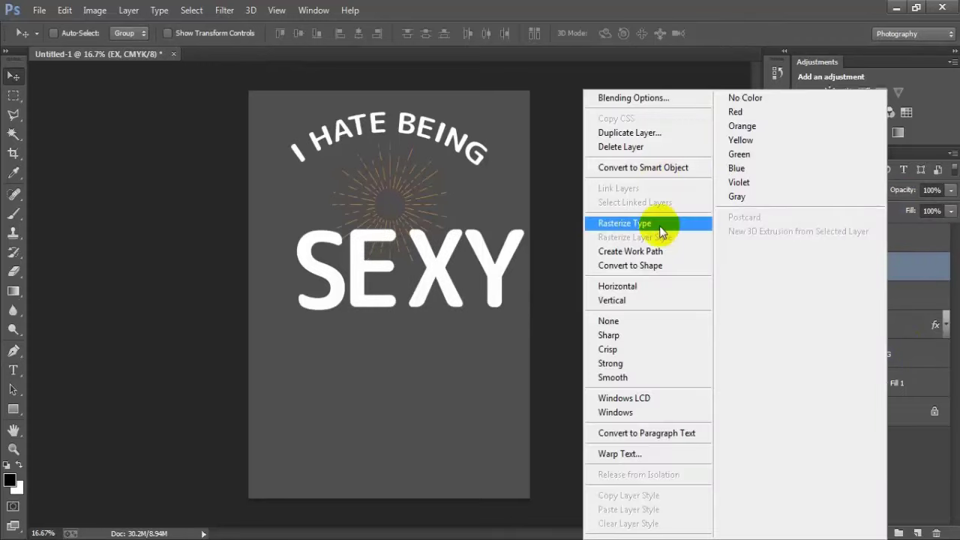
click(622, 224)
click(802, 267)
click(802, 267)
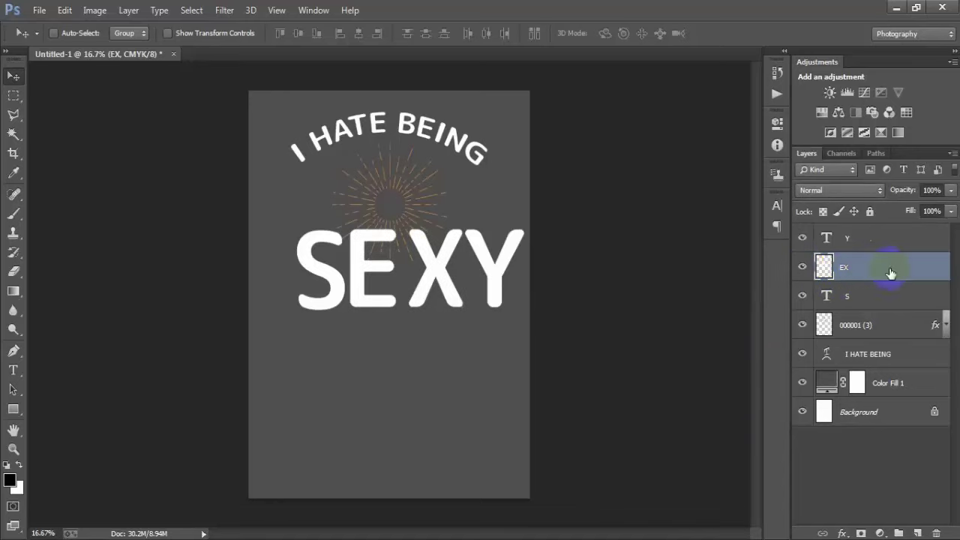
Warp the EX letters so the X becomes smaller and squatter than the E.
key(ctrl+t)
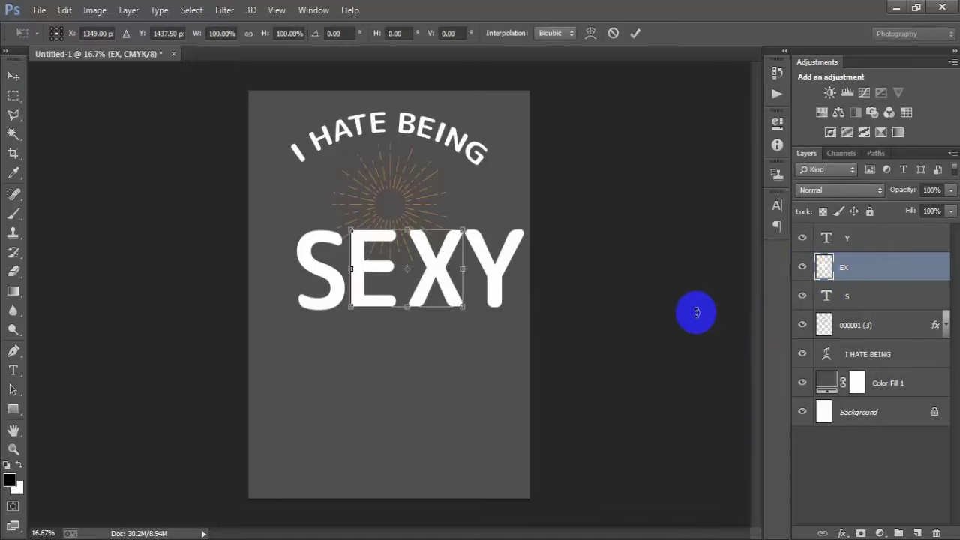
click(425, 258)
right_click(425, 261)
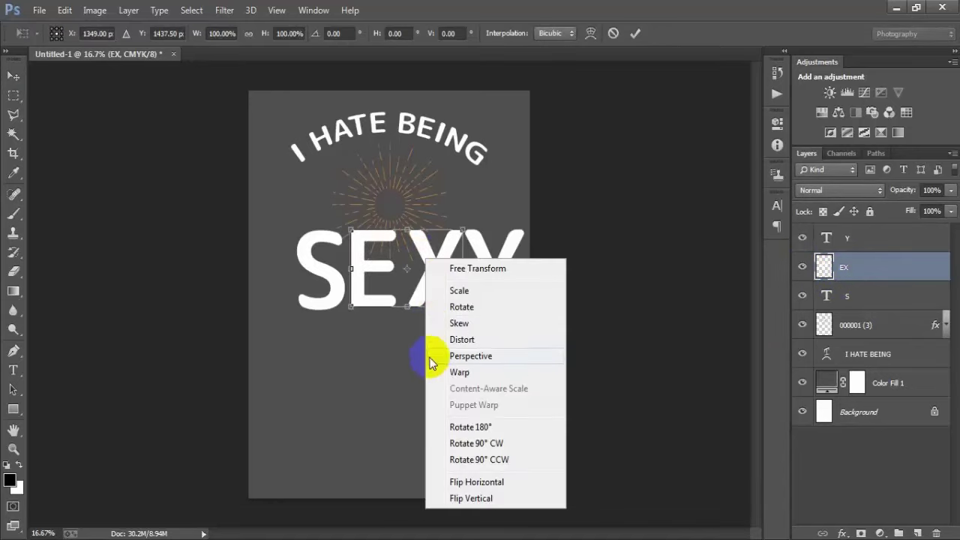
click(430, 370)
mouse_move(429, 273)
mouse_down()
mouse_move(377, 237)
mouse_move(390, 260)
mouse_move(389, 252)
mouse_move(425, 258)
mouse_move(389, 300)
mouse_up()
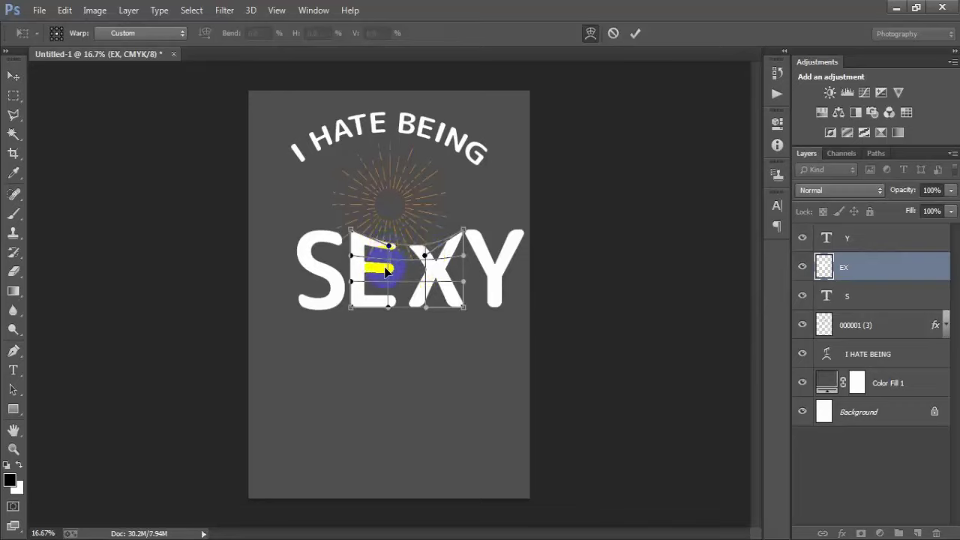
click(634, 33)
Scale EX to about 76.7%, then slide EX and Y left beside the S.
key(ctrl+t)
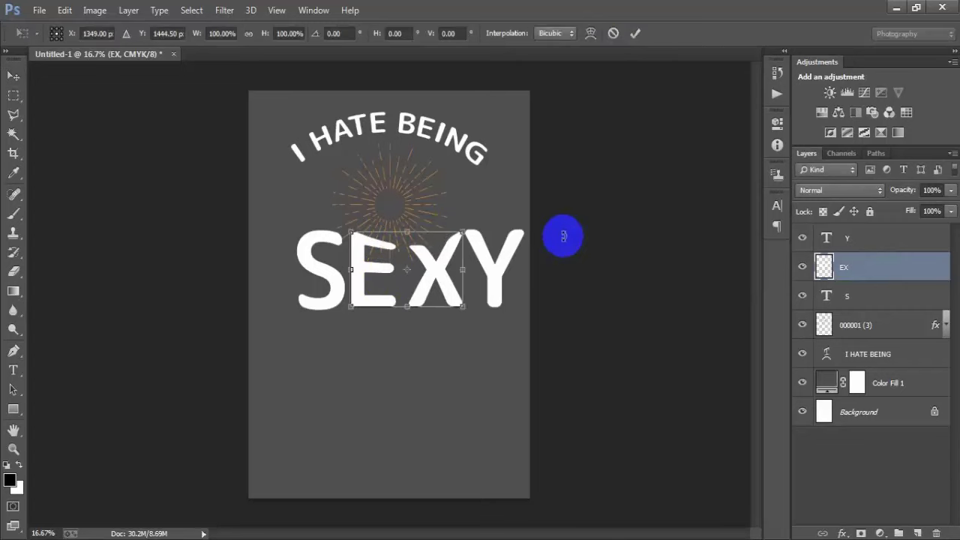
drag(460, 304, 448, 295)
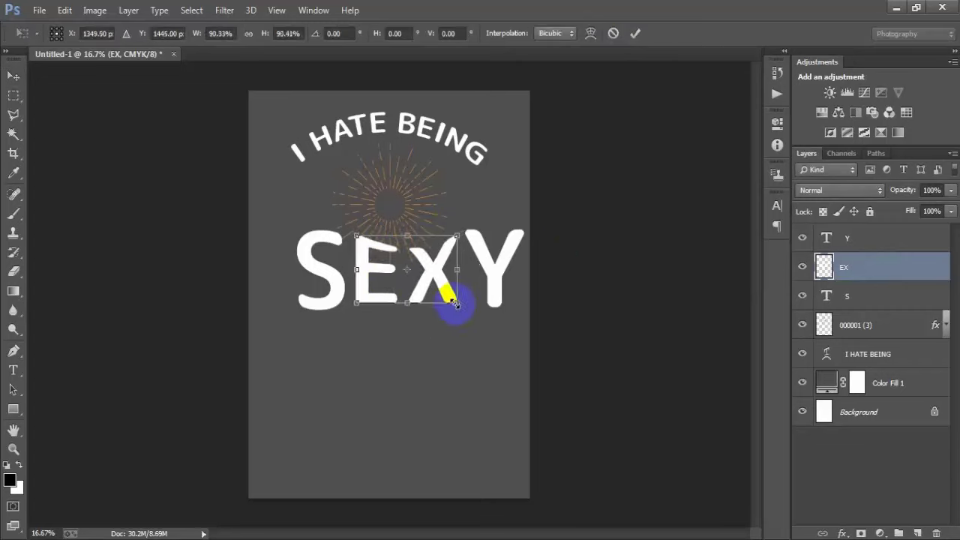
click(635, 33)
drag(424, 294, 409, 297)
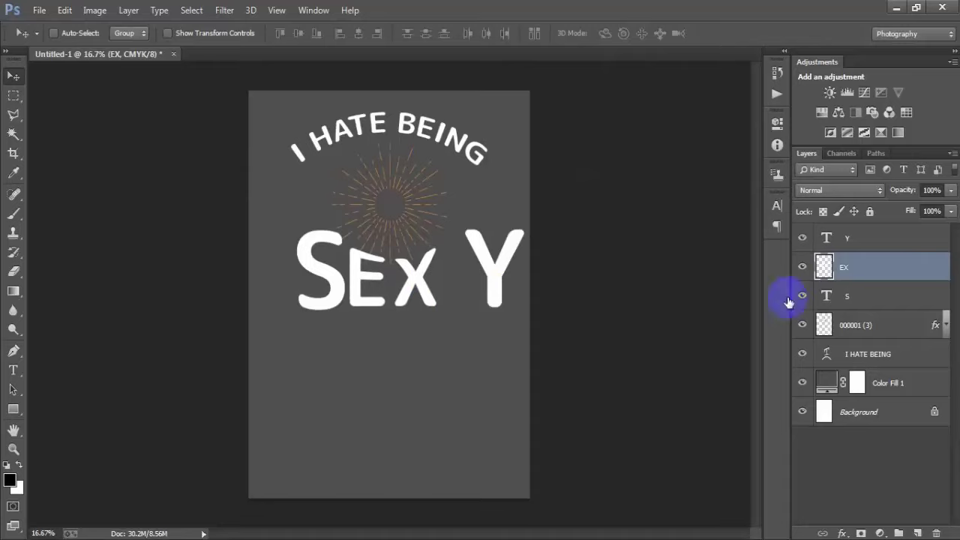
click(852, 248)
drag(482, 290, 457, 291)
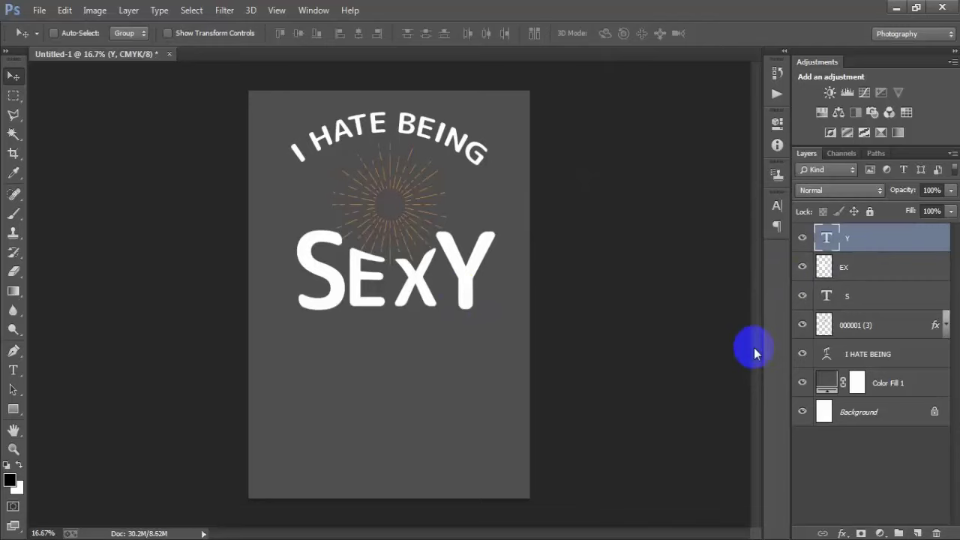
Nudge the Y and EX letters into final position with Shift+arrow keys.
key(shift+Right)
key(shift+Right)
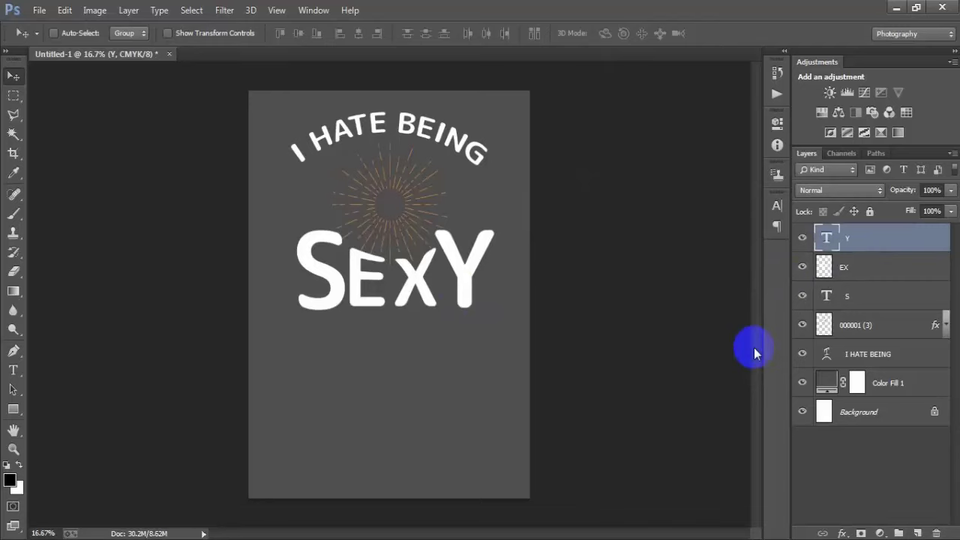
click(879, 268)
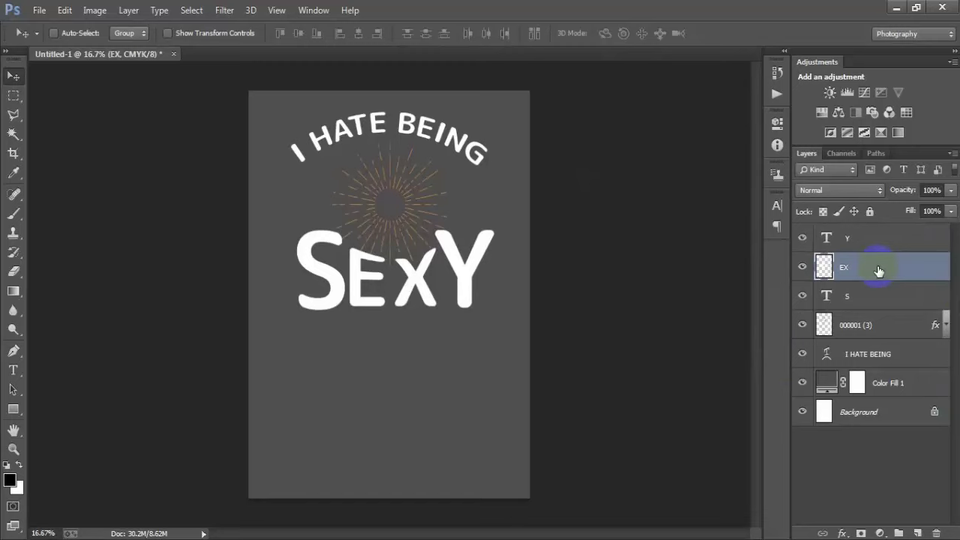
key(shift+Left)
key(shift+Left)
key(shift+Right)
key(shift+Left)
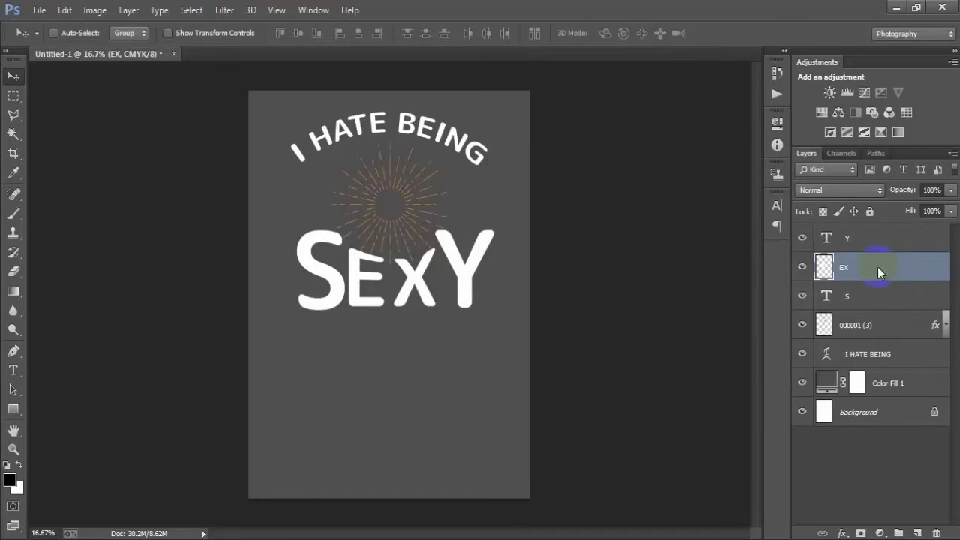
Select the Y, EX and S layers and merge them into one layer named Y.
click(861, 241)
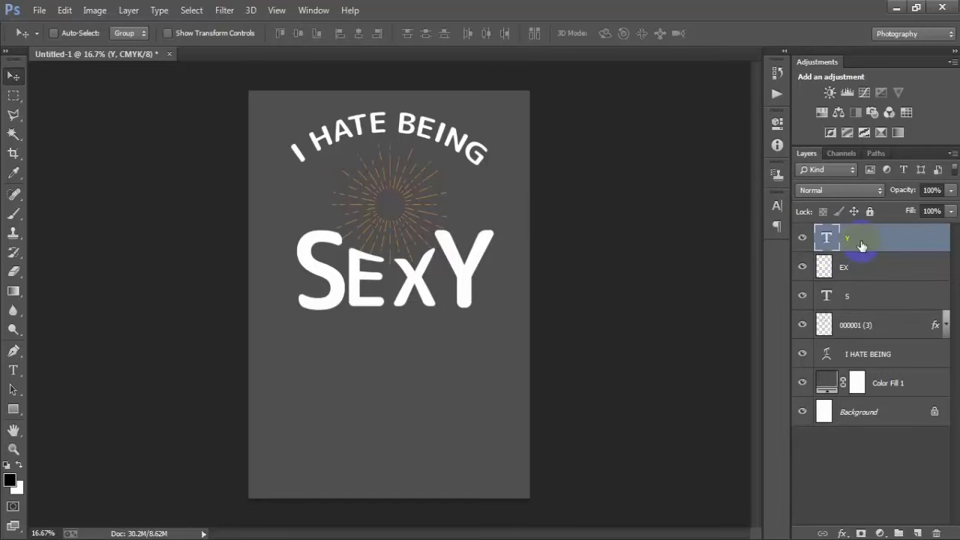
shift+click(831, 300)
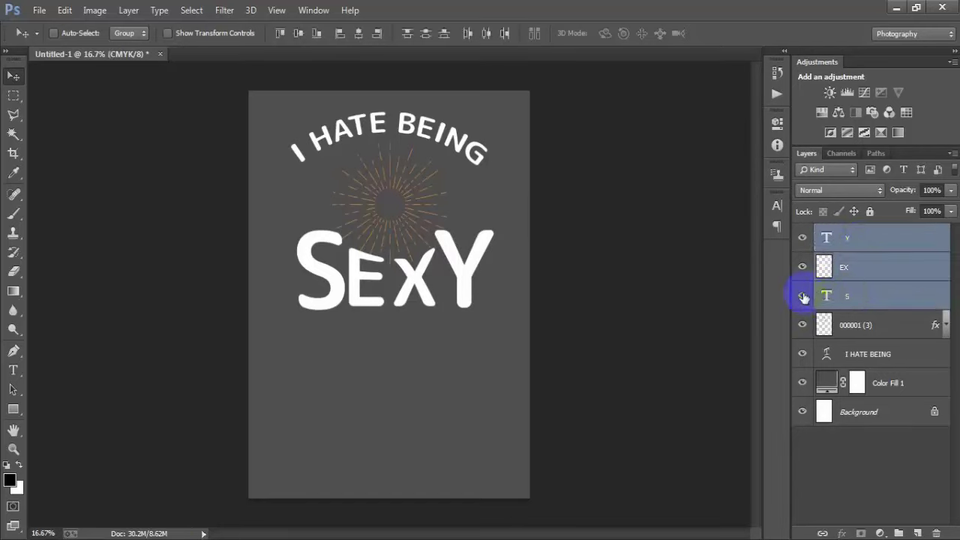
double_click(803, 298)
double_click(802, 267)
click(801, 238)
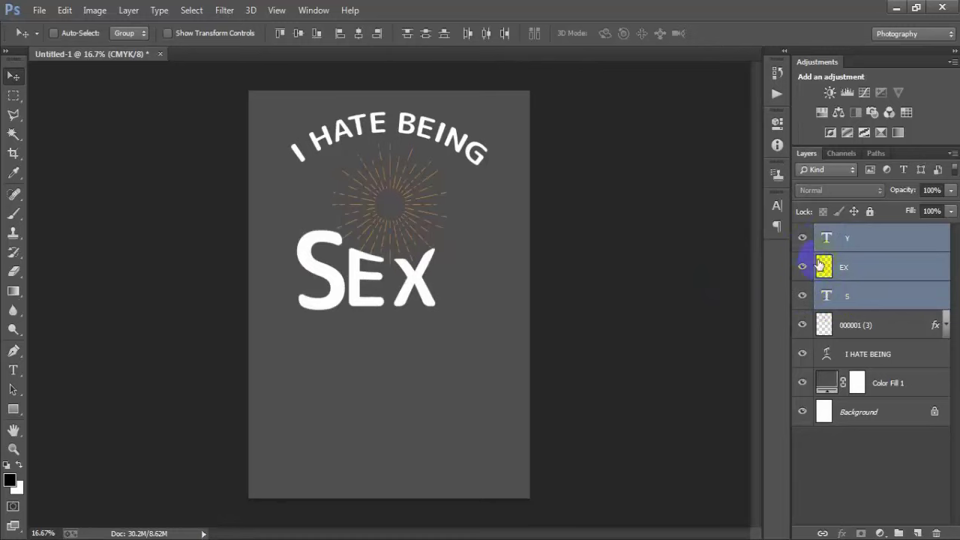
click(802, 238)
key(ctrl+e)
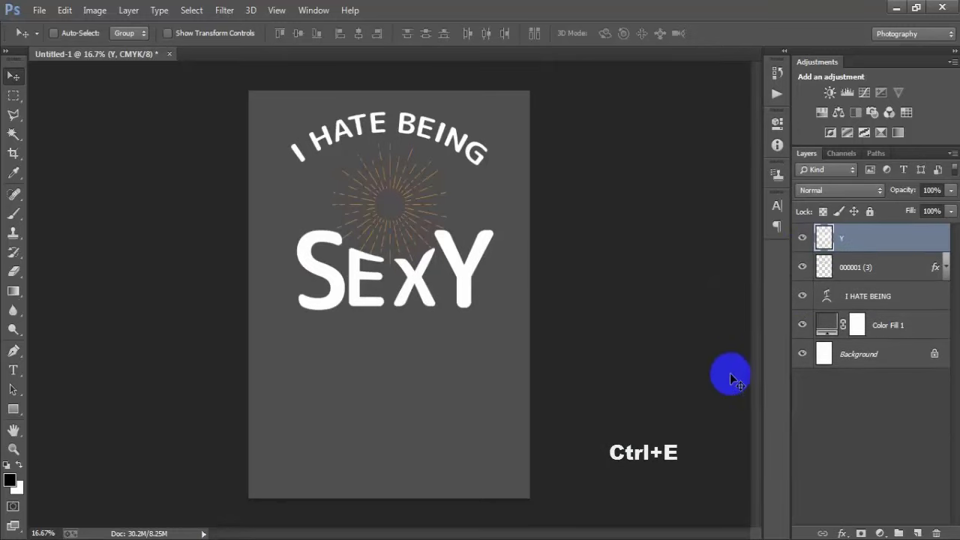
Centre SEXY horizontally against the Background and scale it to about 105.7% by 105.6%.
ctrl+click(891, 357)
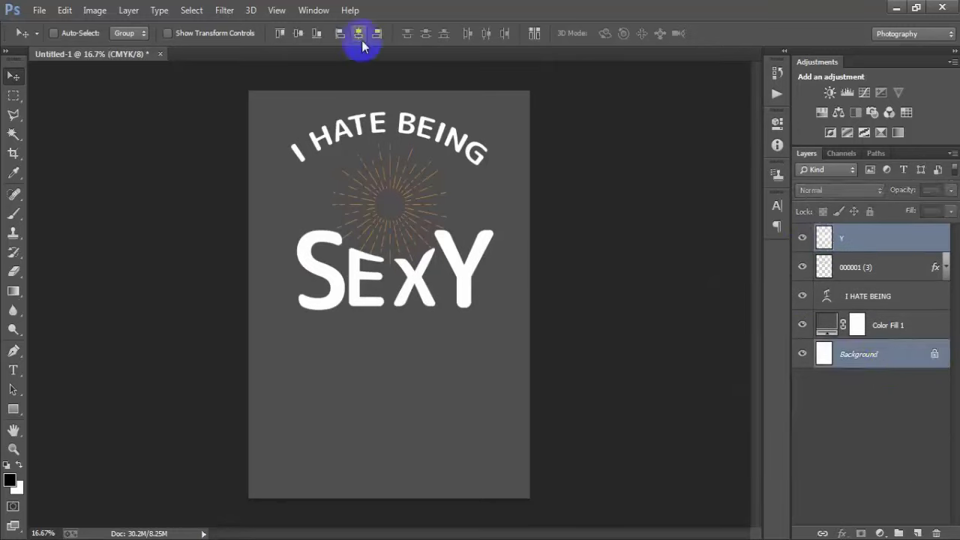
click(358, 33)
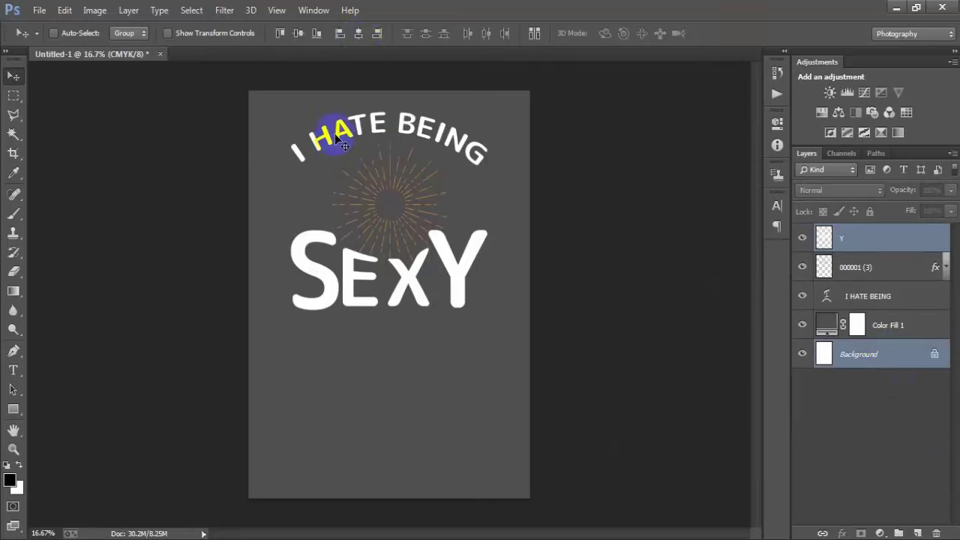
click(895, 239)
key(ctrl+t)
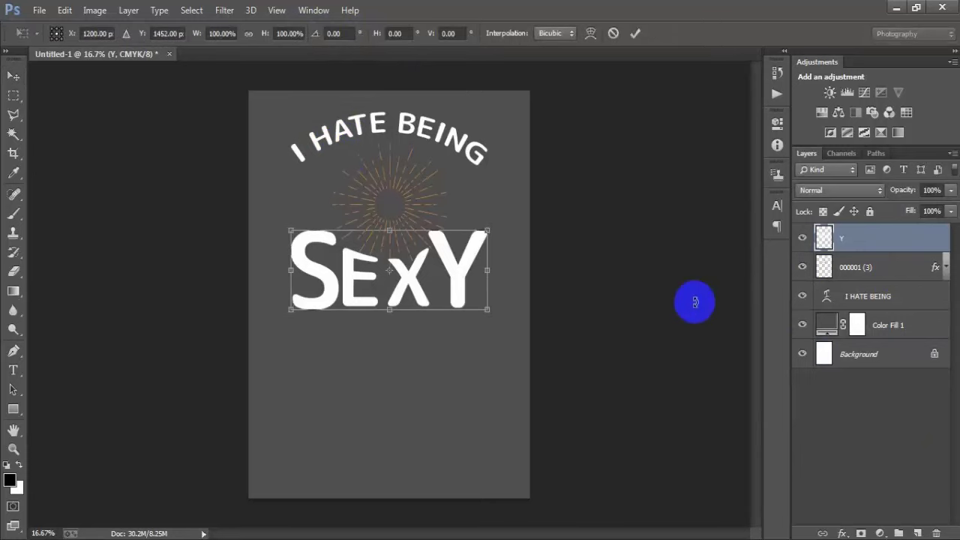
drag(488, 267, 498, 266)
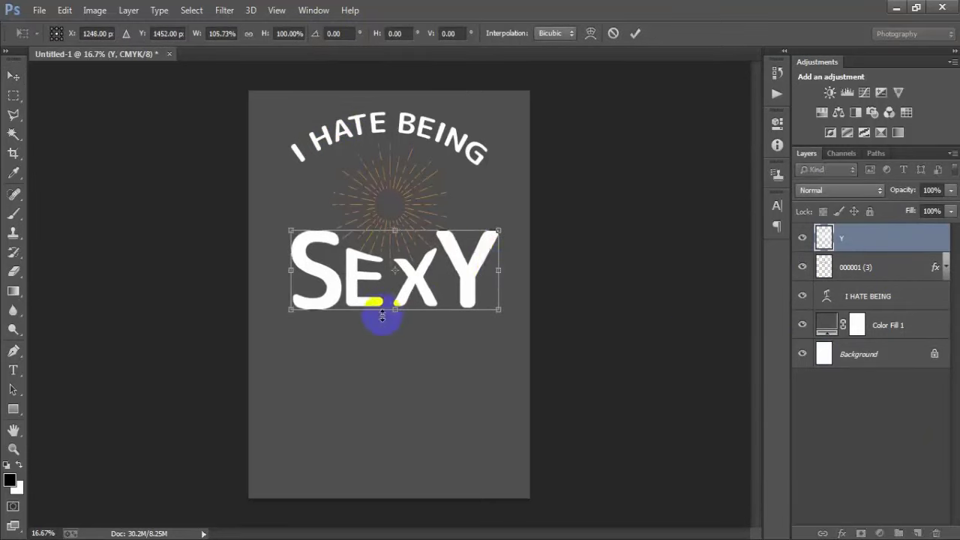
drag(395, 309, 397, 314)
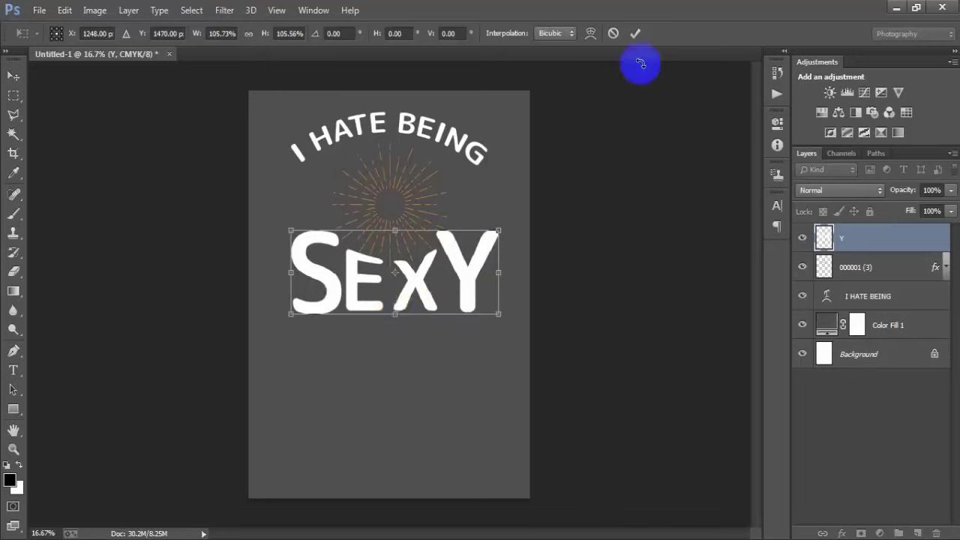
click(635, 33)
Try FF8D00 in the Character text colour picker, but keep the SEXY lettering white.
click(802, 237)
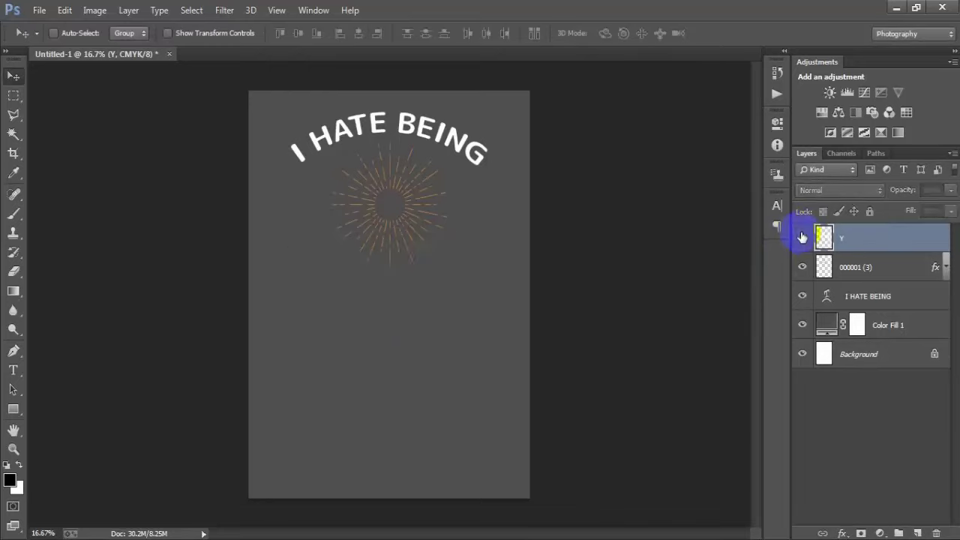
click(802, 237)
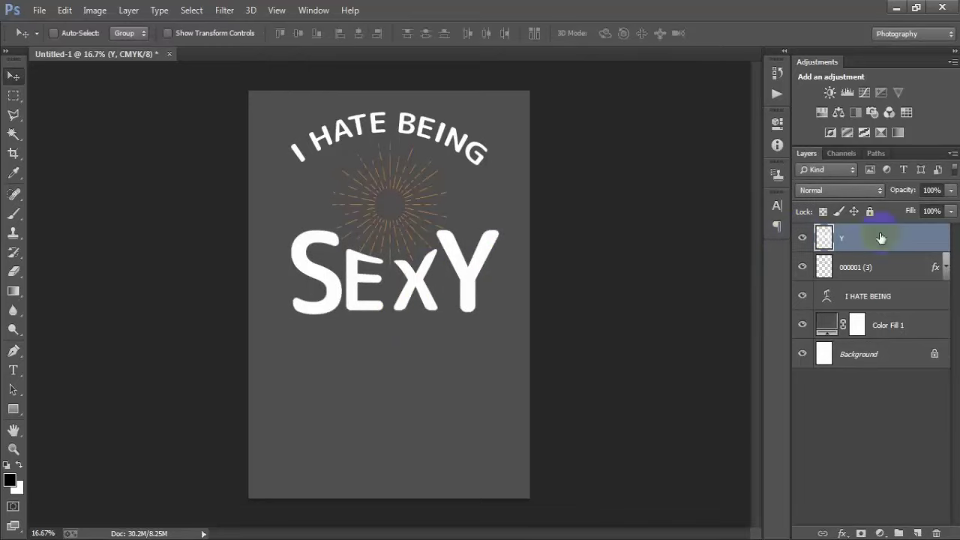
click(778, 206)
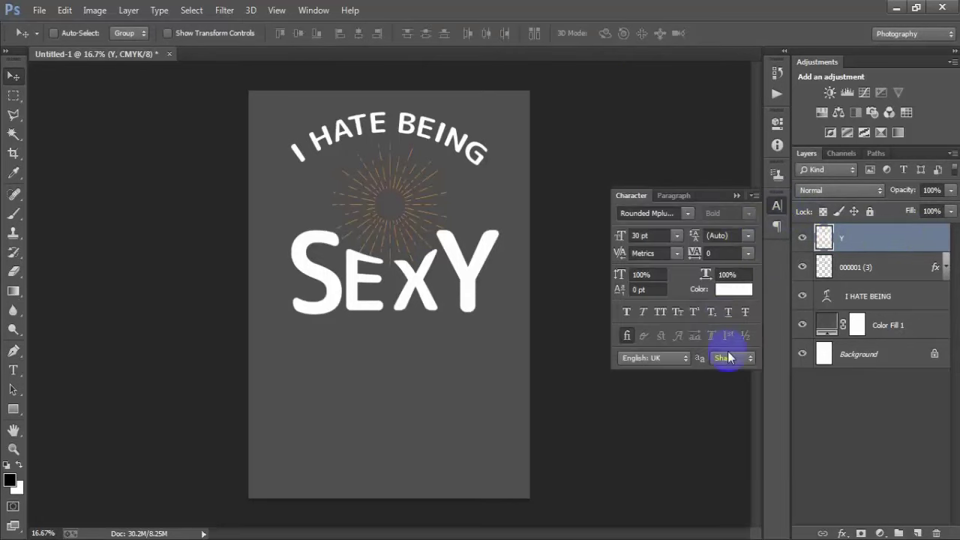
click(727, 293)
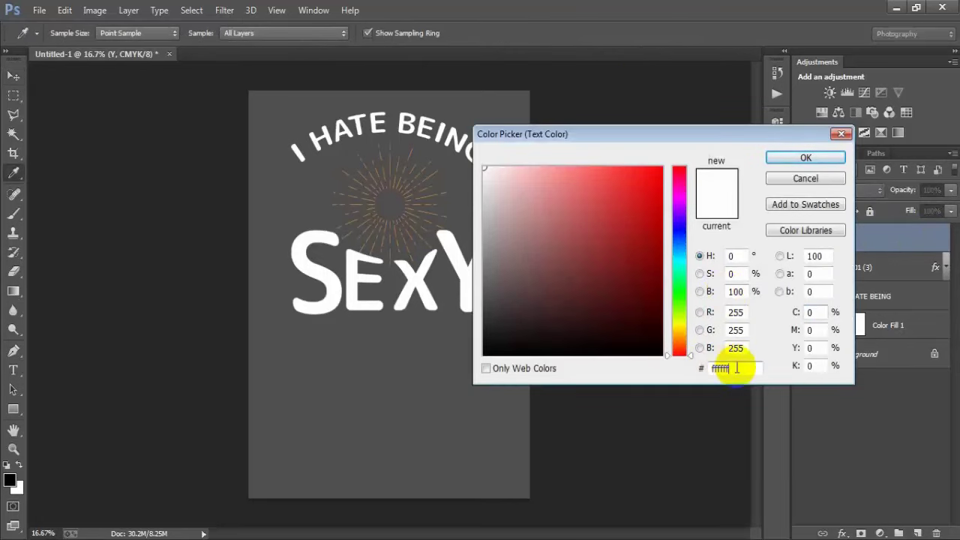
text(FF)
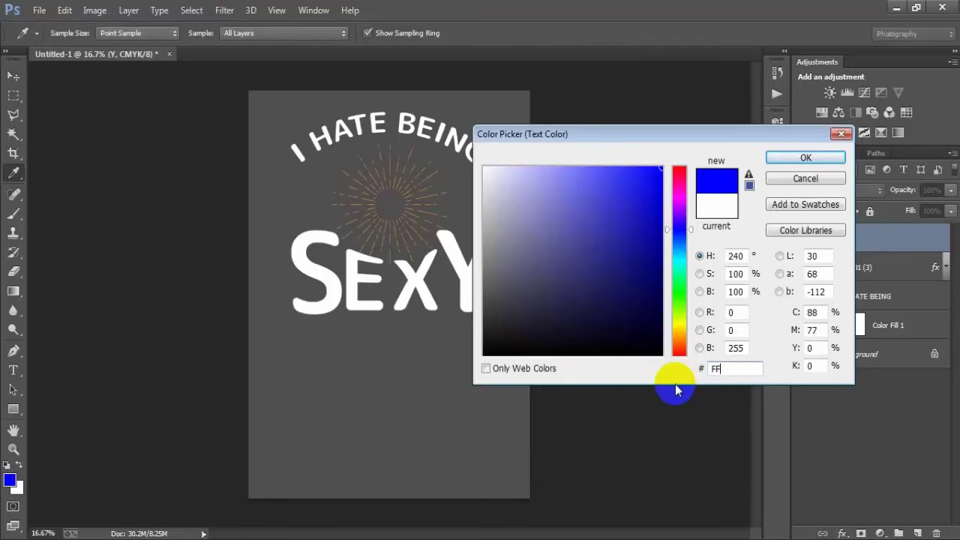
text(8D00)
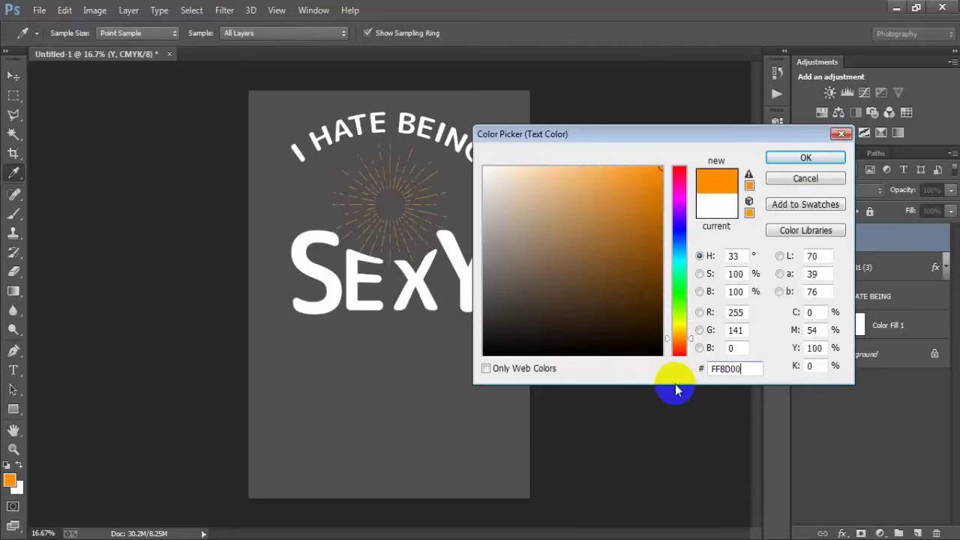
click(786, 180)
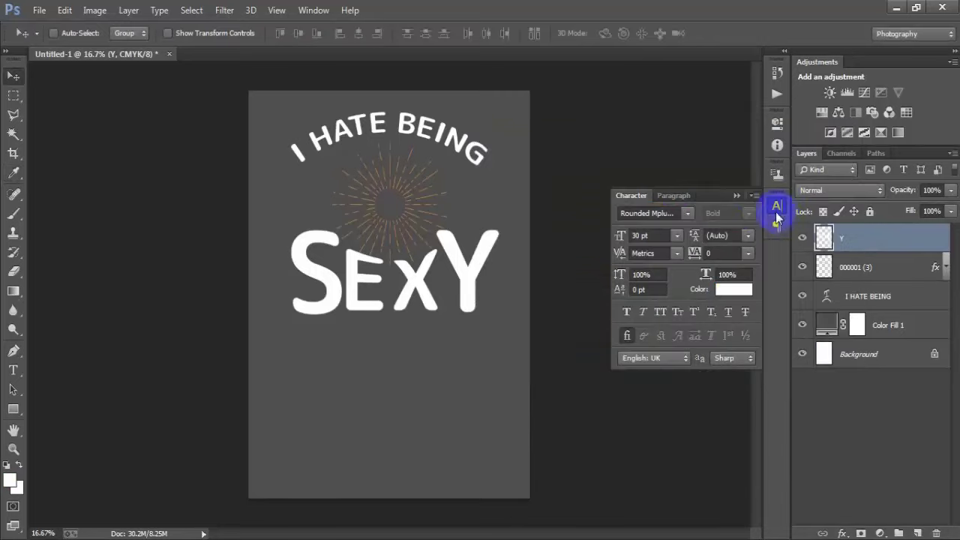
Add an FF8D00 orange Color Overlay layer style to layer Y.
click(738, 195)
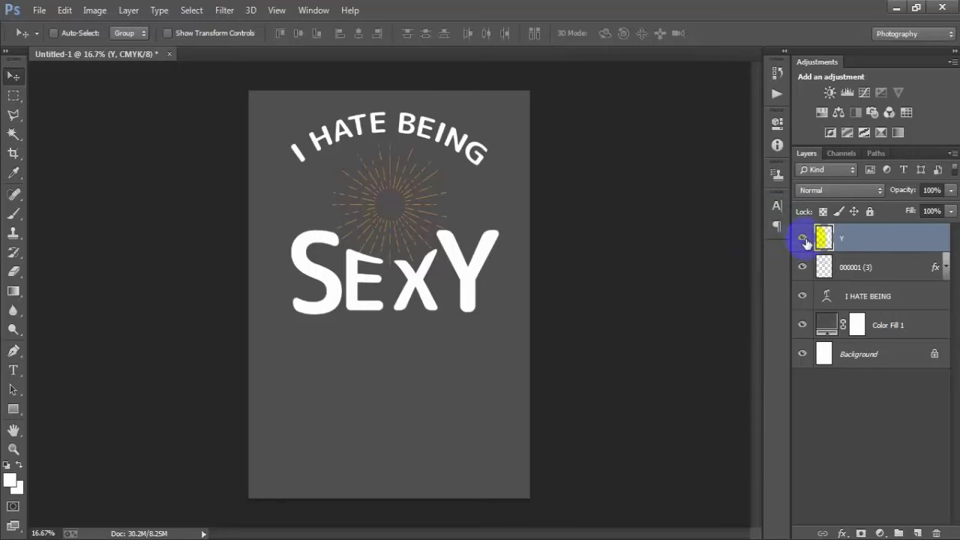
click(801, 237)
click(802, 237)
double_click(902, 240)
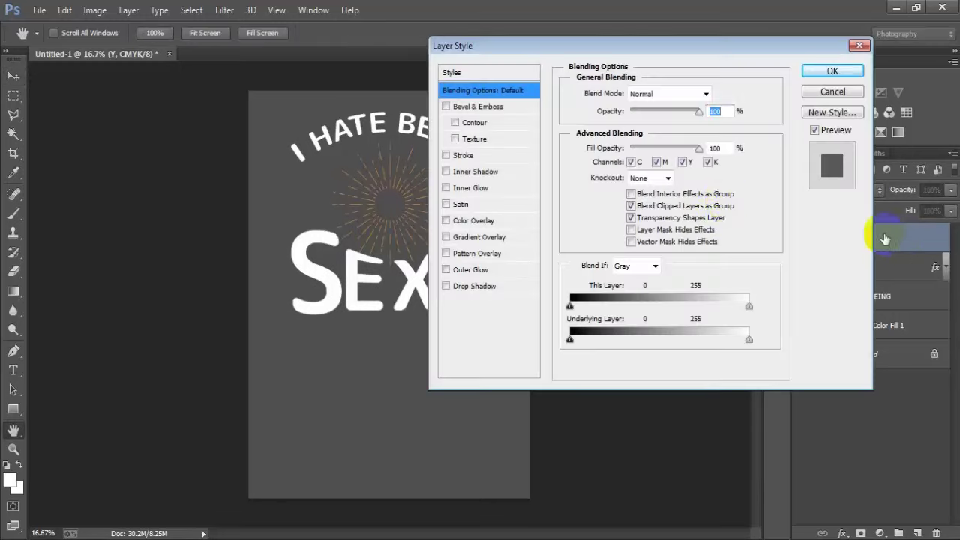
click(516, 220)
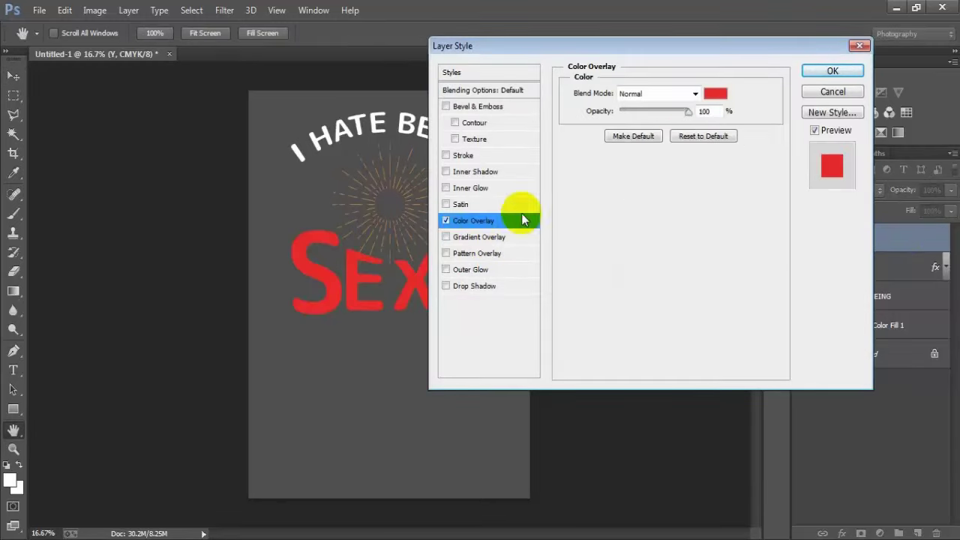
click(715, 93)
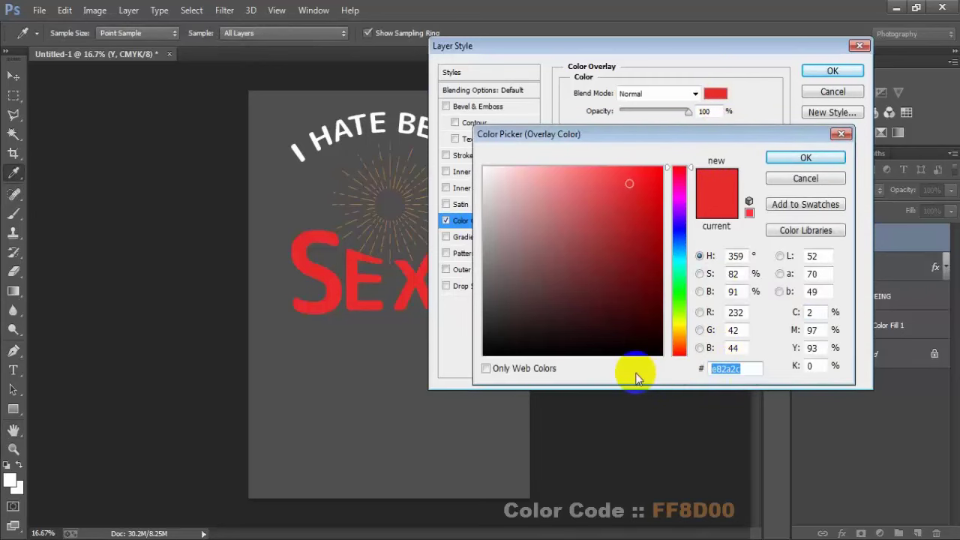
text(FF8D00)
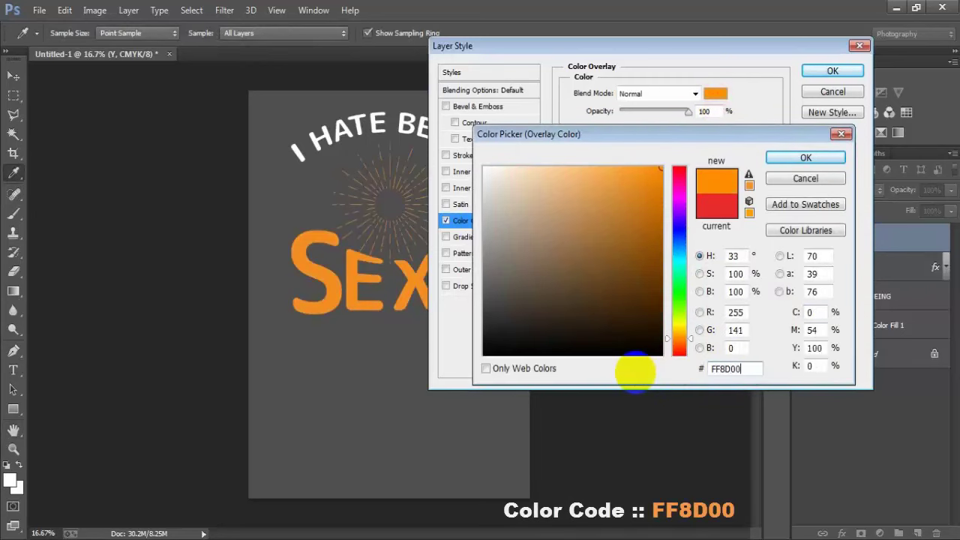
drag(731, 369, 681, 374)
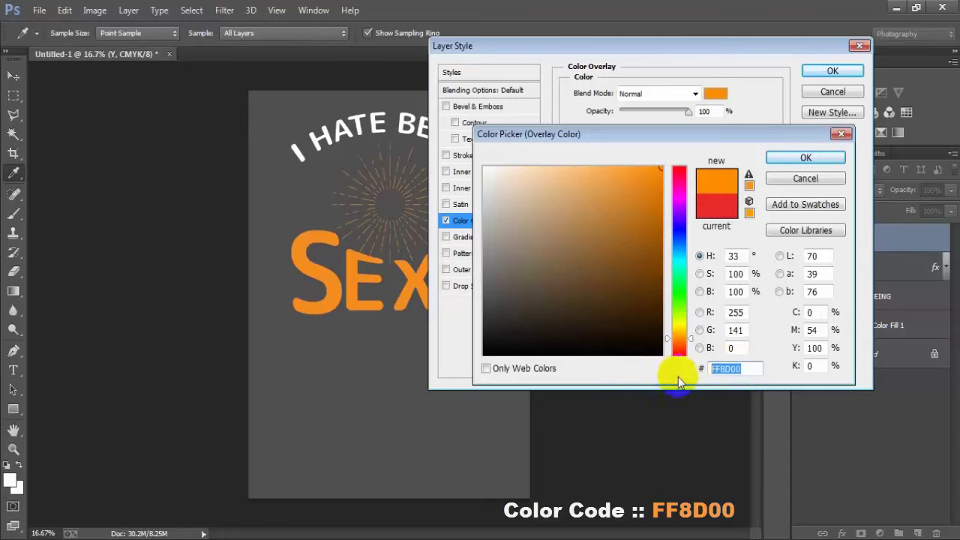
click(793, 161)
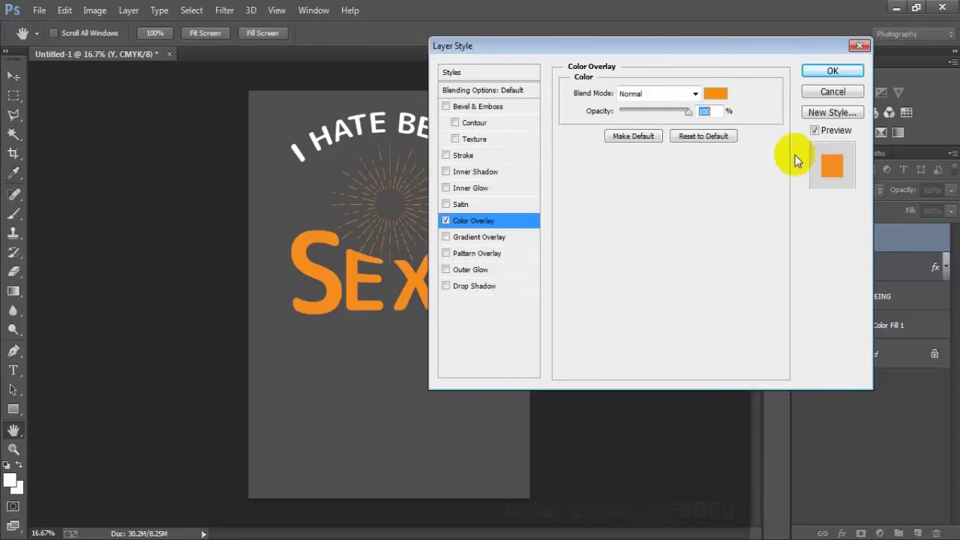
click(832, 70)
click(947, 241)
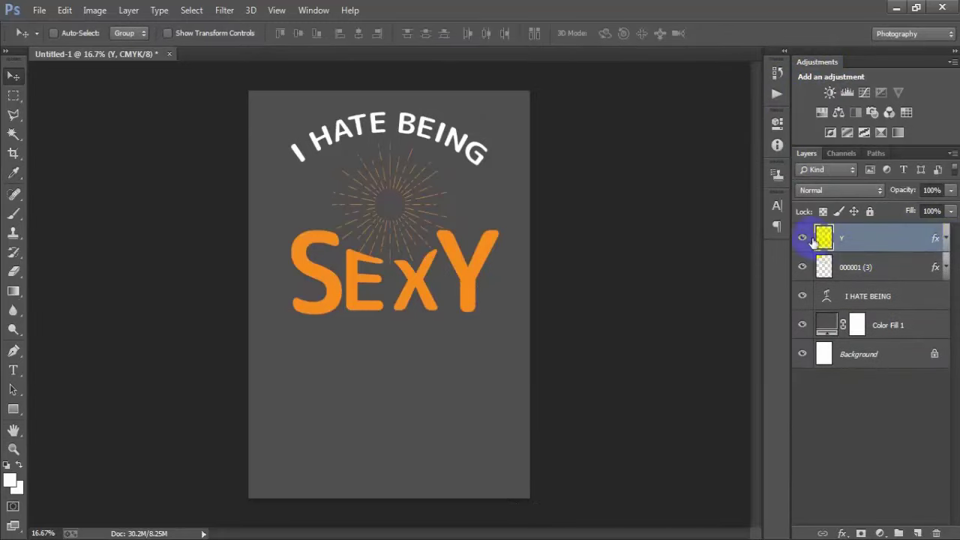
click(802, 238)
Duplicate layer Y and give the Y copy a white Color Overlay.
click(802, 238)
key(ctrl+j)
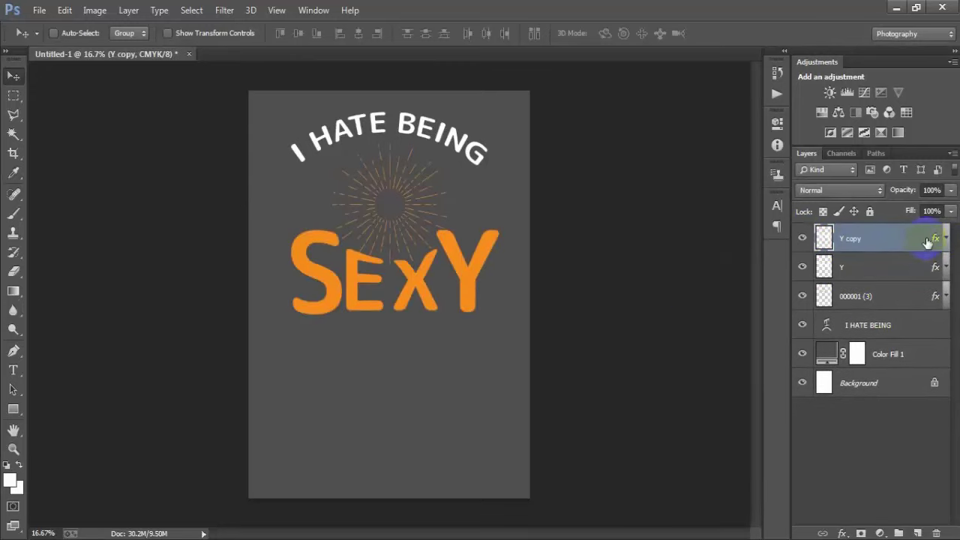
double_click(934, 238)
click(473, 219)
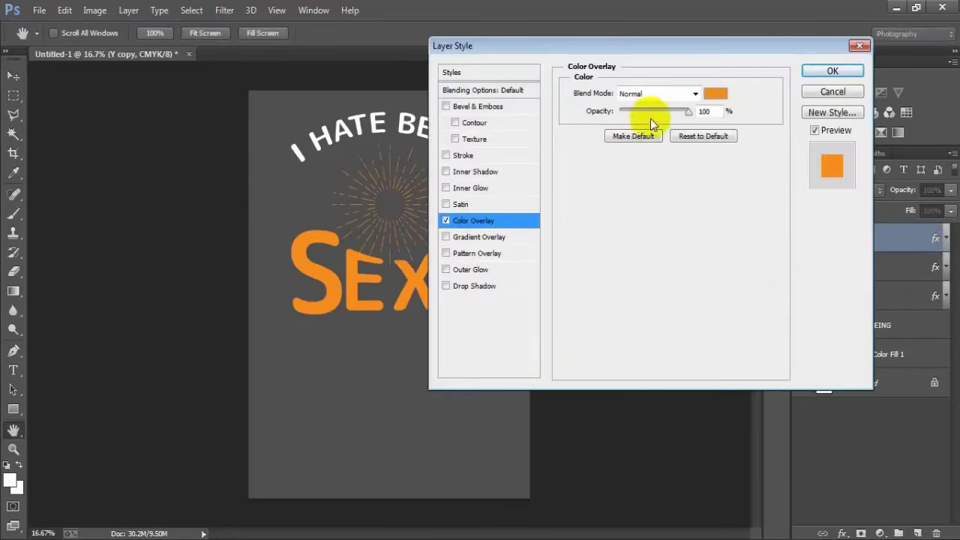
click(715, 93)
click(438, 154)
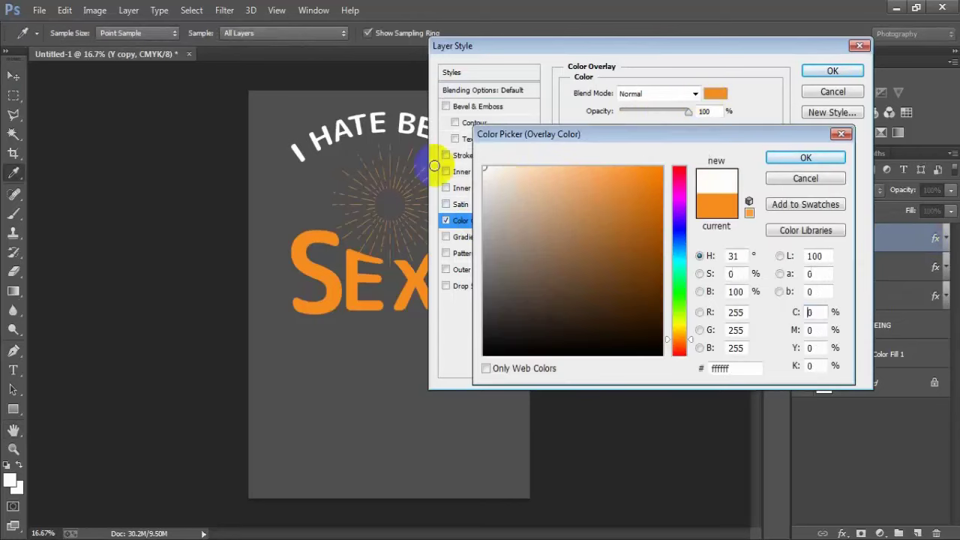
click(821, 157)
click(832, 70)
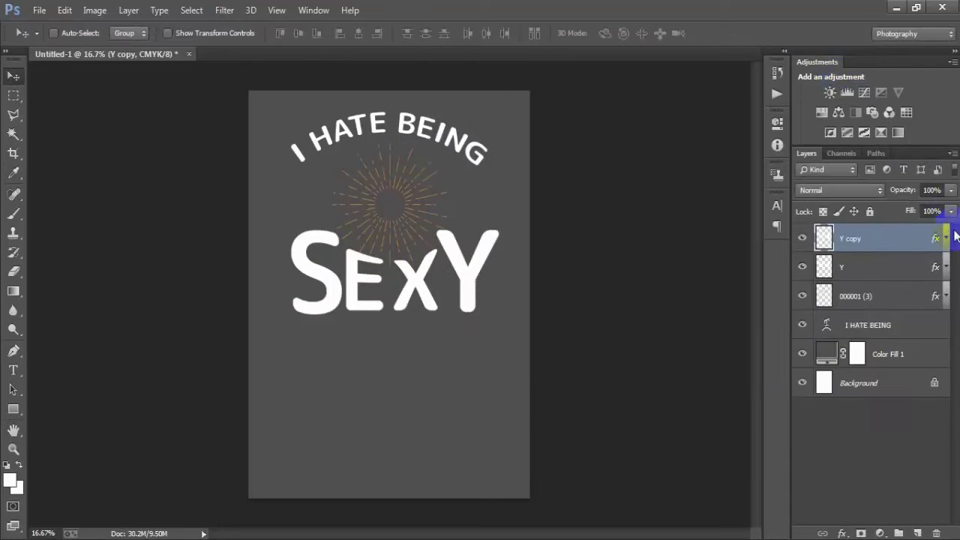
Offset the orange Y layer slightly so it peeks out behind the white letters.
click(879, 276)
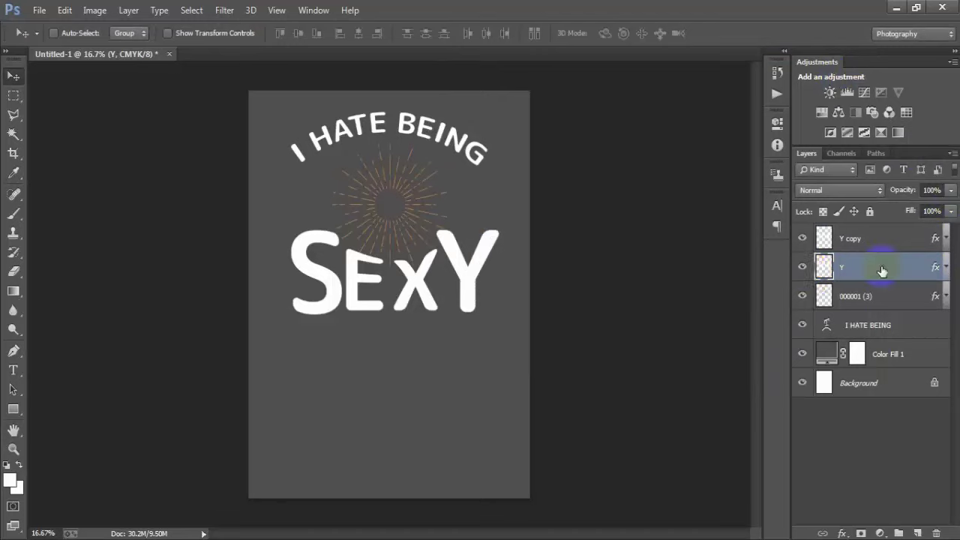
key(Up)
key(Up)
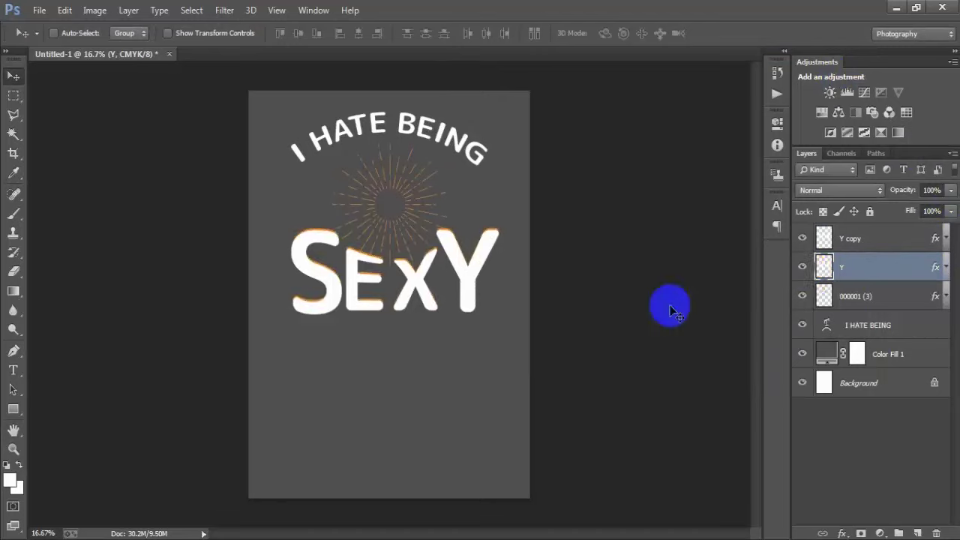
key(Left)
key(Left)
key(Down)
key(Down)
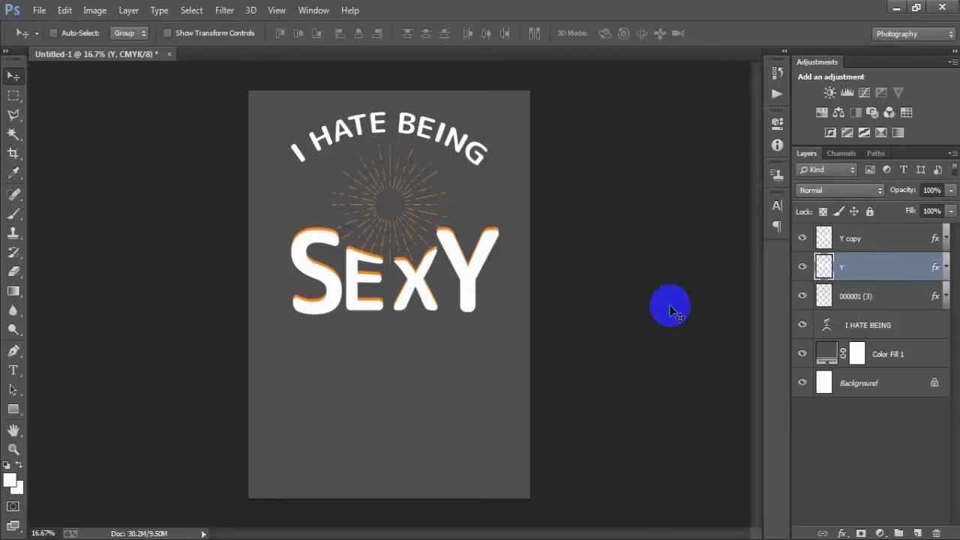
key(Down)
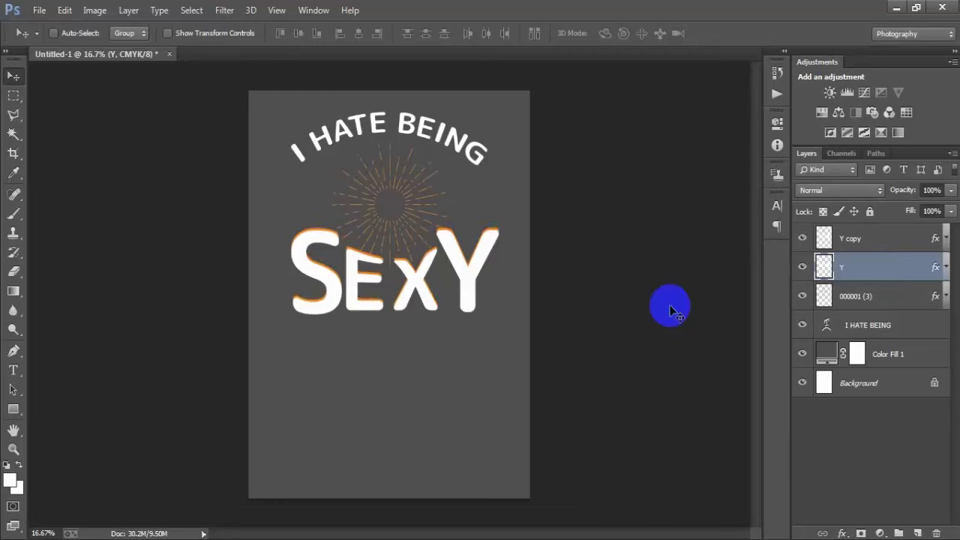
key(Down)
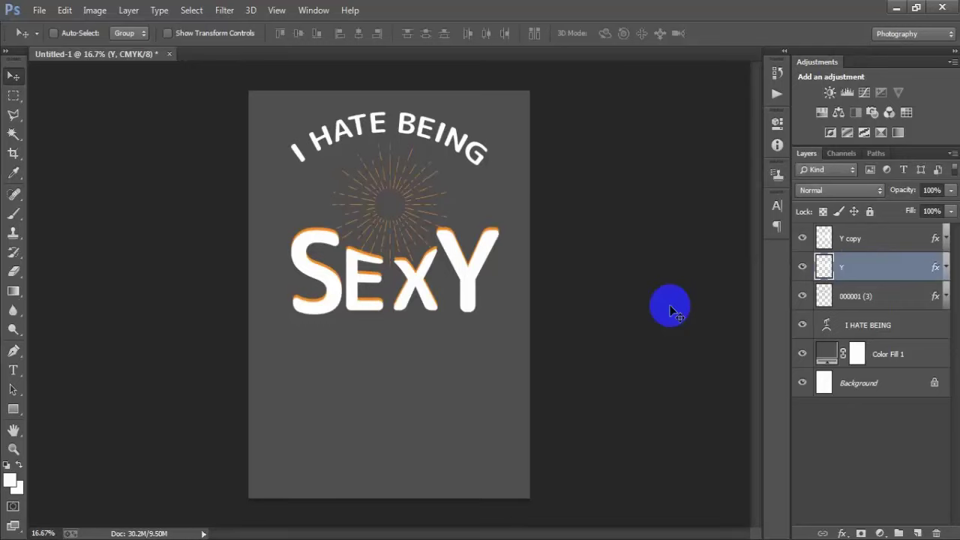
click(874, 244)
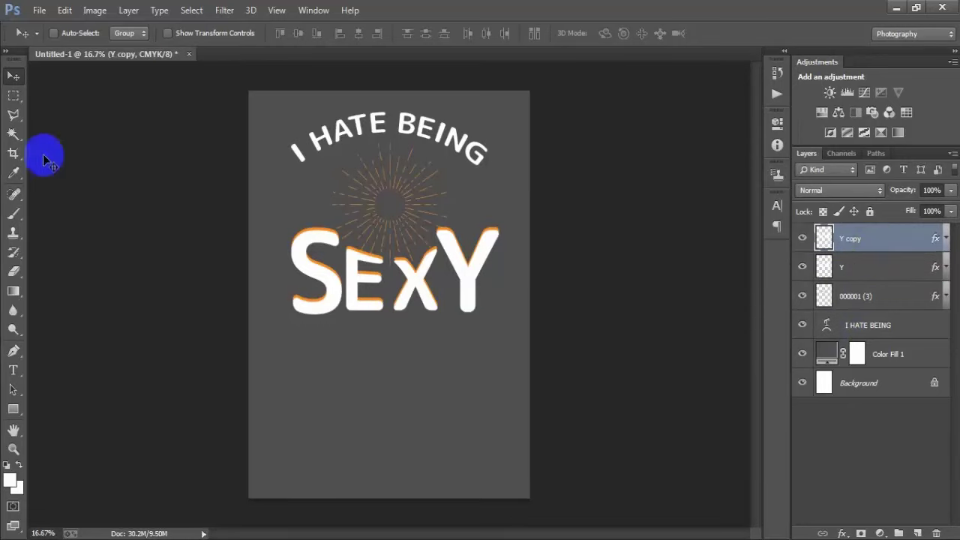
Place the linked girl image 00001 and scale it to about 180% over SEXY.
click(38, 10)
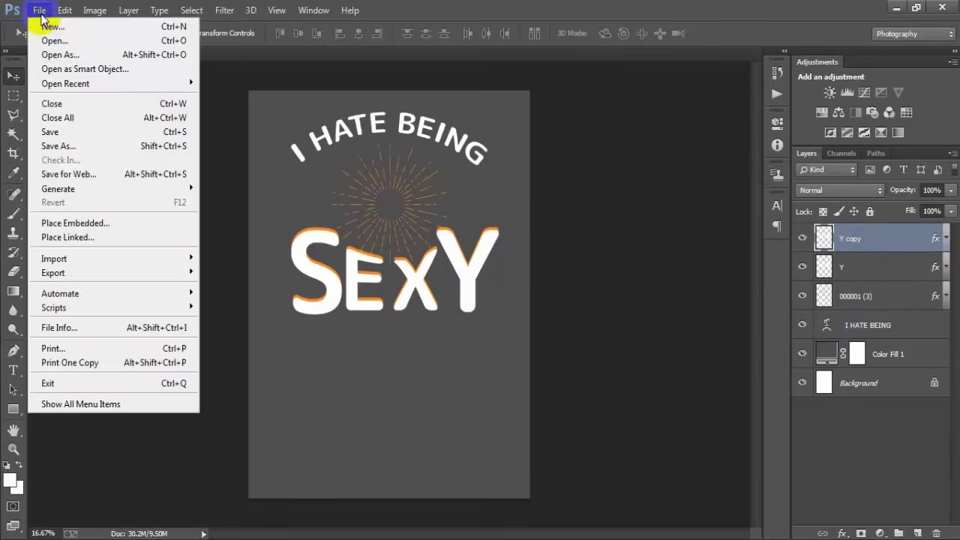
click(83, 238)
click(158, 210)
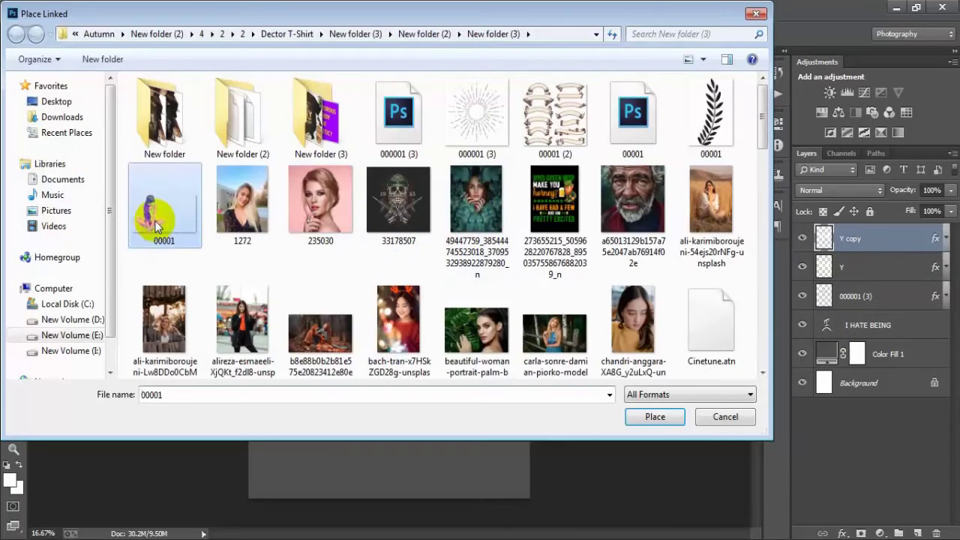
click(652, 415)
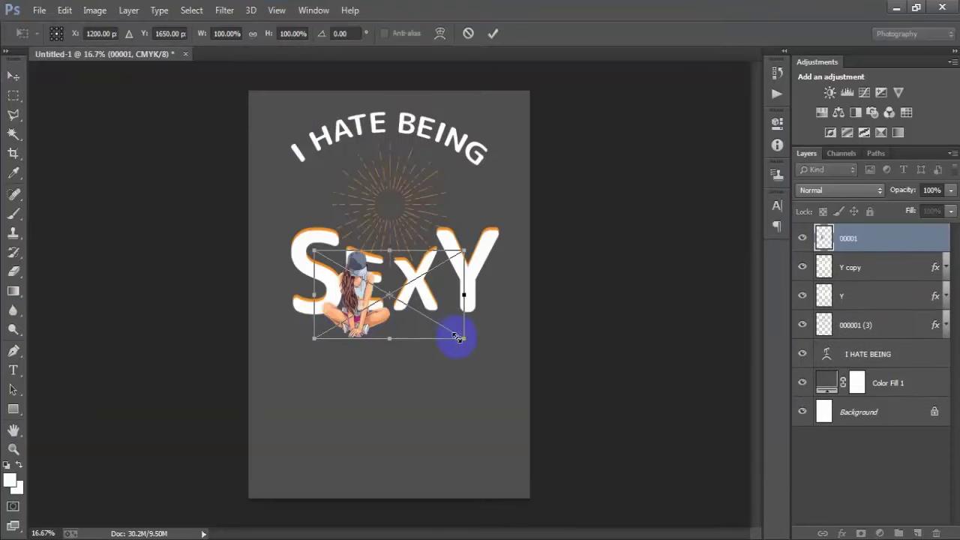
drag(456, 337, 535, 439)
mouse_move(351, 360)
mouse_down()
mouse_move(425, 293)
mouse_move(426, 242)
mouse_up()
mouse_move(635, 278)
mouse_down()
mouse_move(490, 214)
mouse_move(457, 251)
mouse_up()
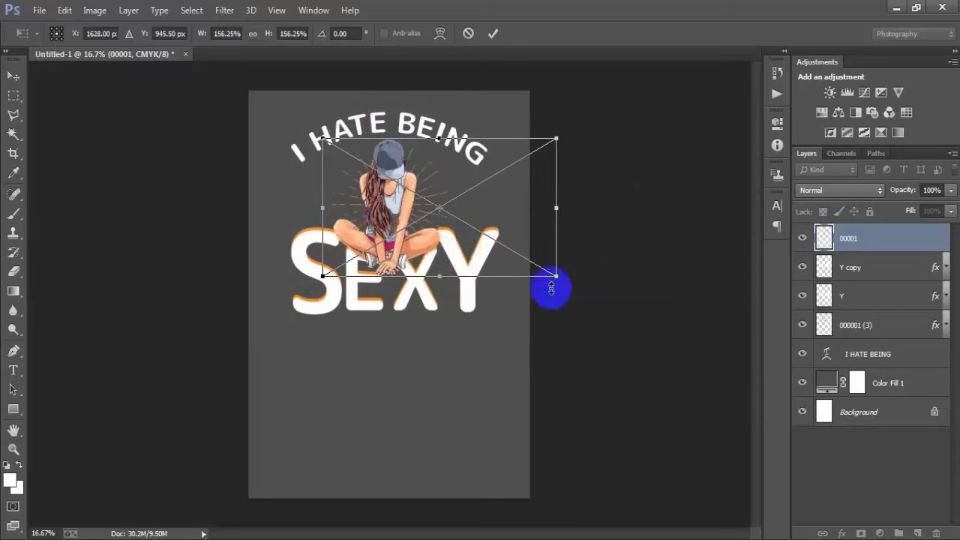
drag(551, 288, 571, 286)
drag(445, 269, 443, 255)
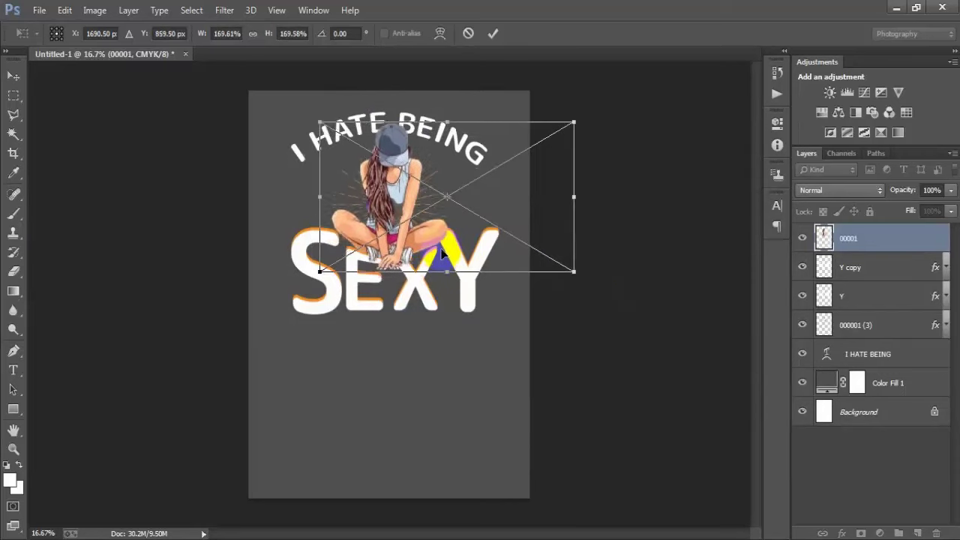
key(shift+Down)
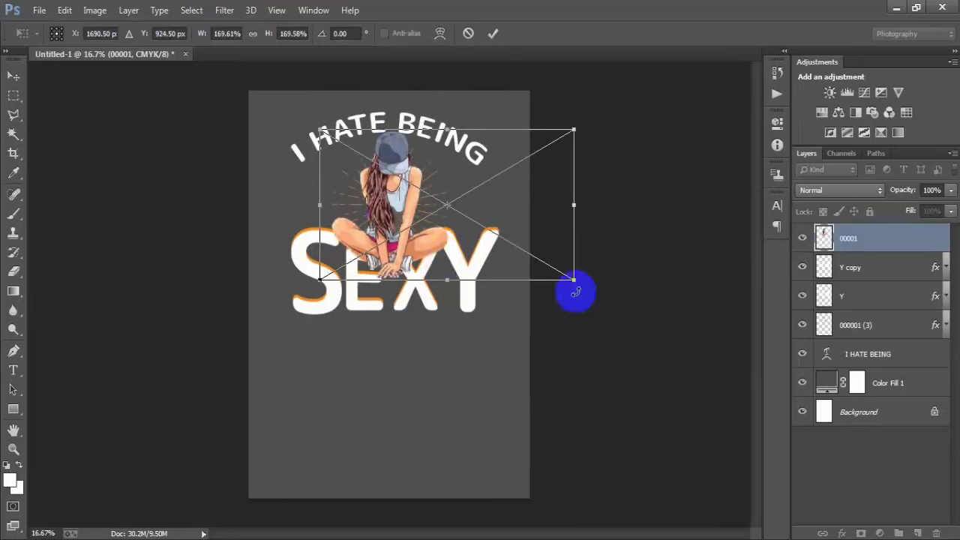
drag(574, 281, 582, 285)
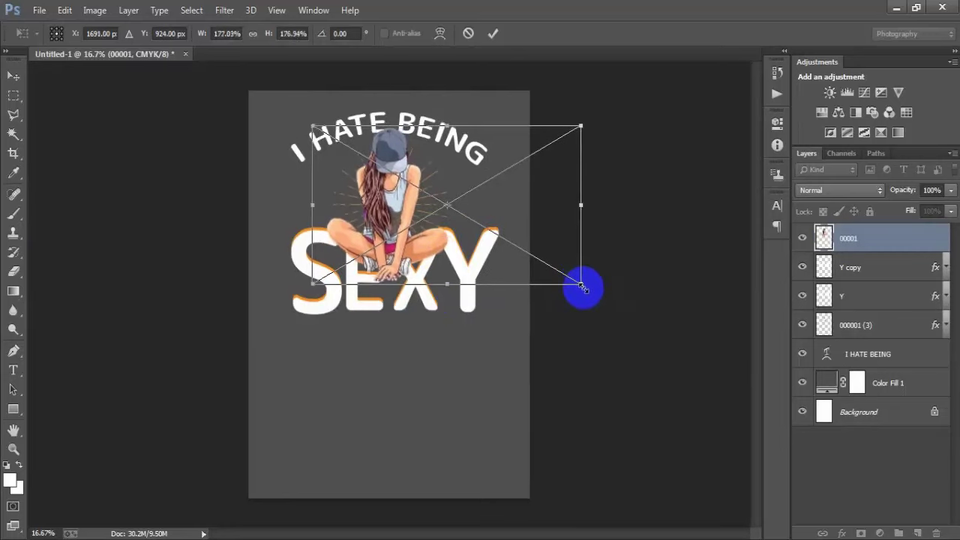
click(492, 33)
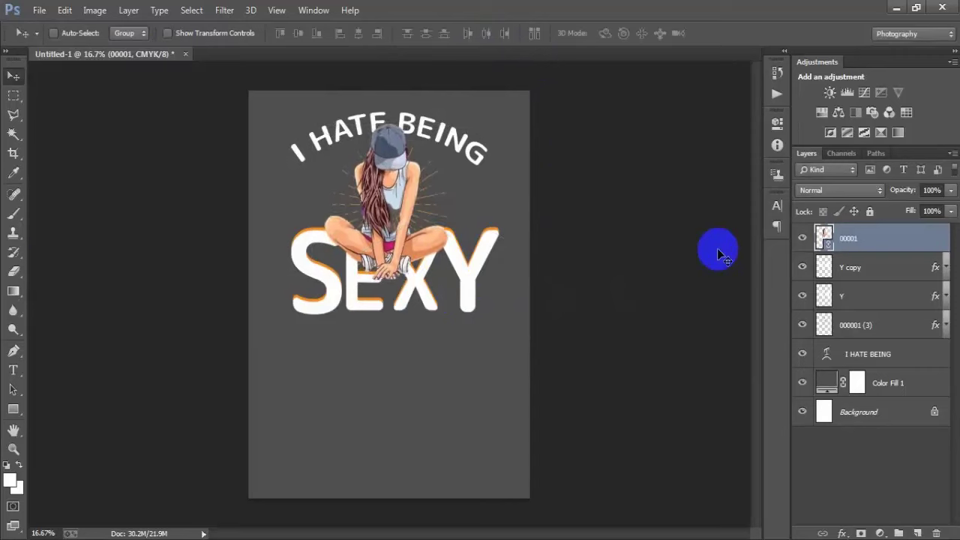
Nudge the girl image into final position with the arrow keys.
key(shift+Up)
key(shift+Up)
key(shift+Up)
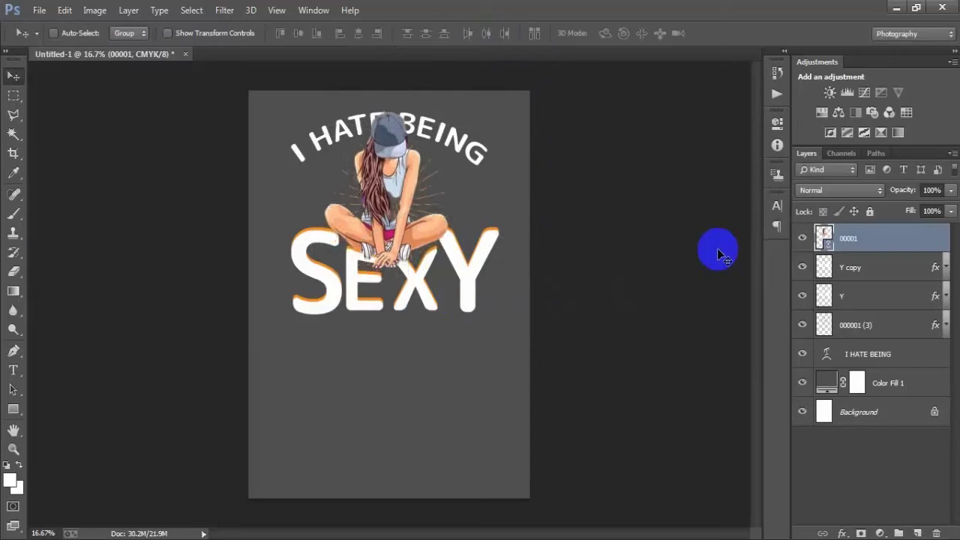
key(shift+Up)
key(shift+Down)
key(shift+Down)
key(shift+Down)
key(shift+Down)
key(shift+Down)
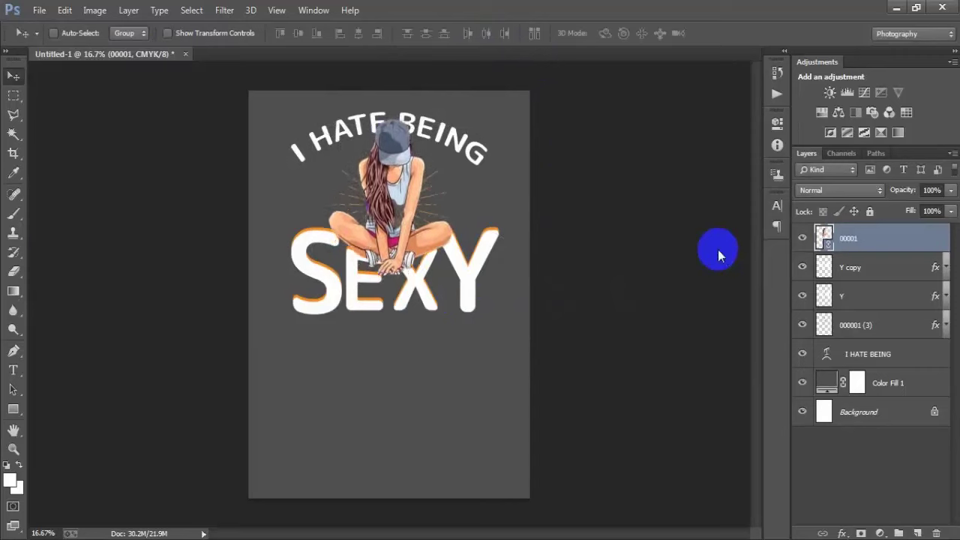
key(shift+Down)
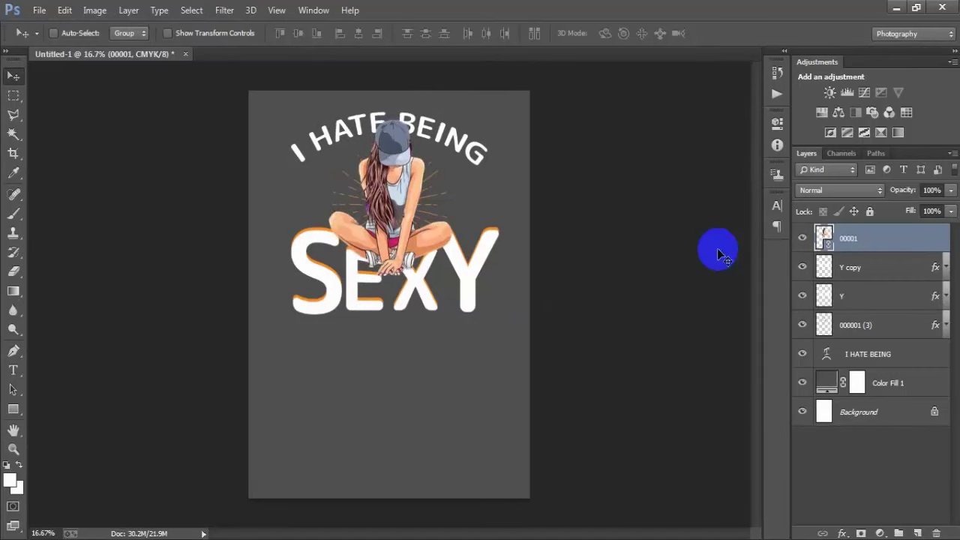
key(Down)
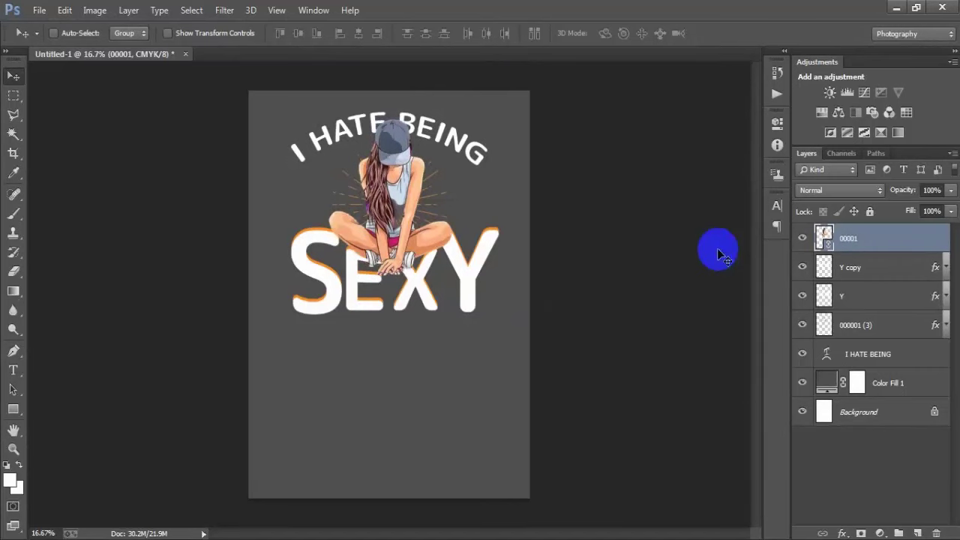
Enlarge the sunburst layer 000001 (3) to 112% and move it up around her head.
click(837, 330)
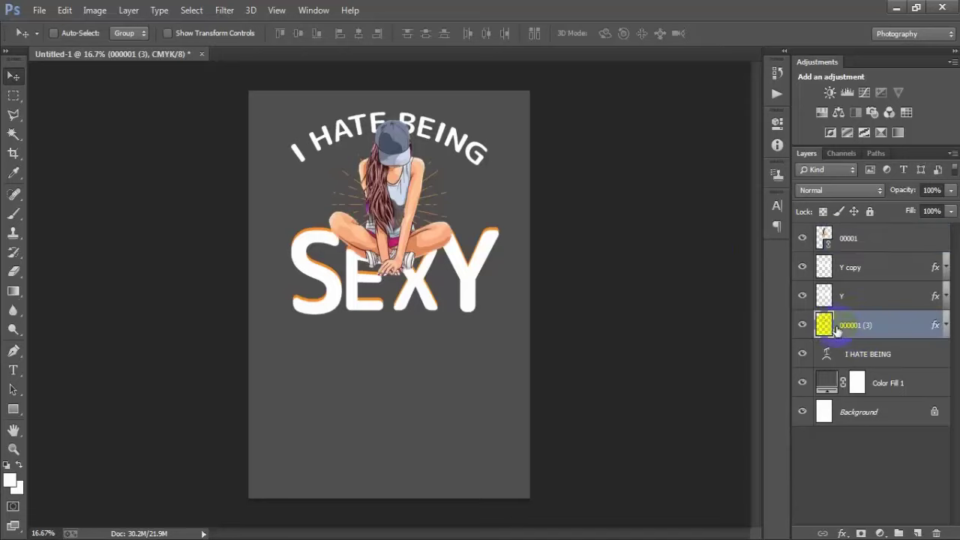
key(ctrl+t)
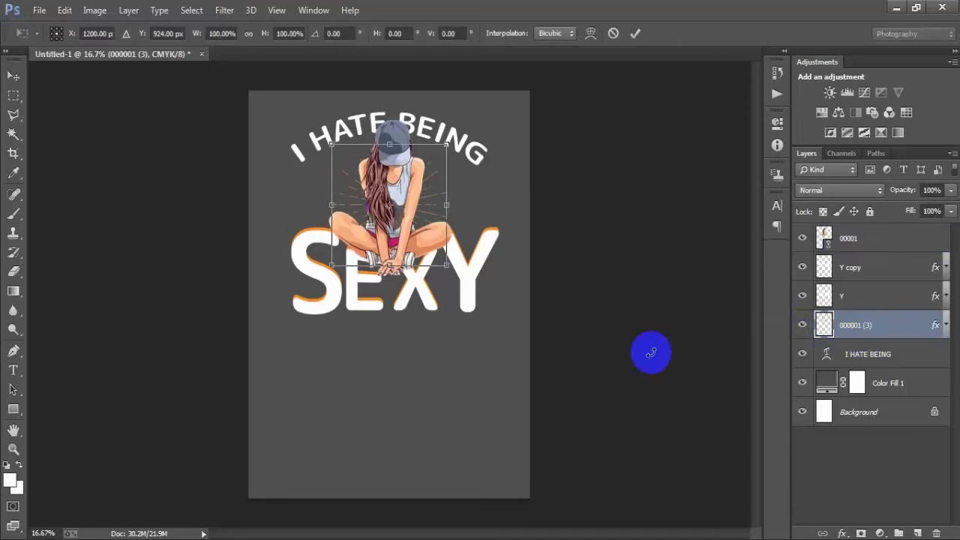
drag(446, 265, 452, 272)
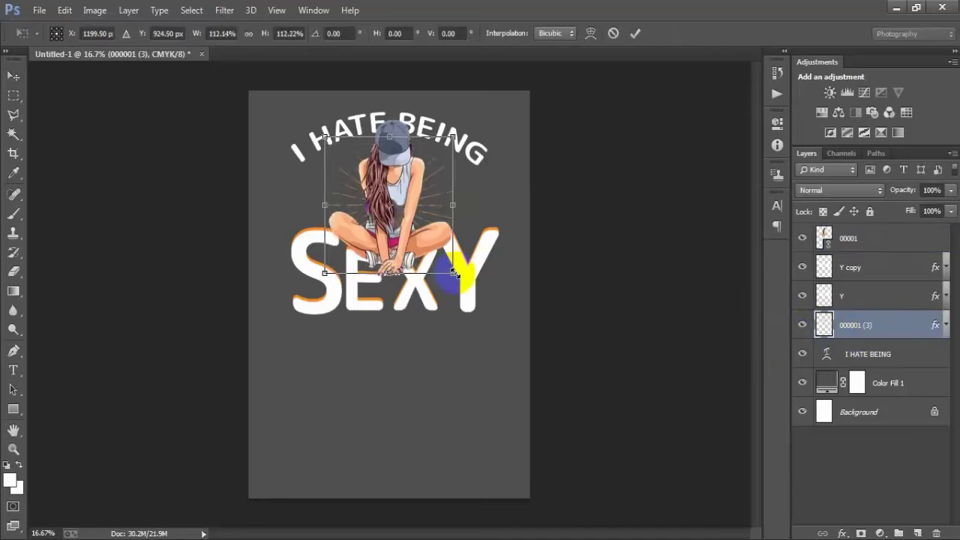
drag(434, 204, 435, 192)
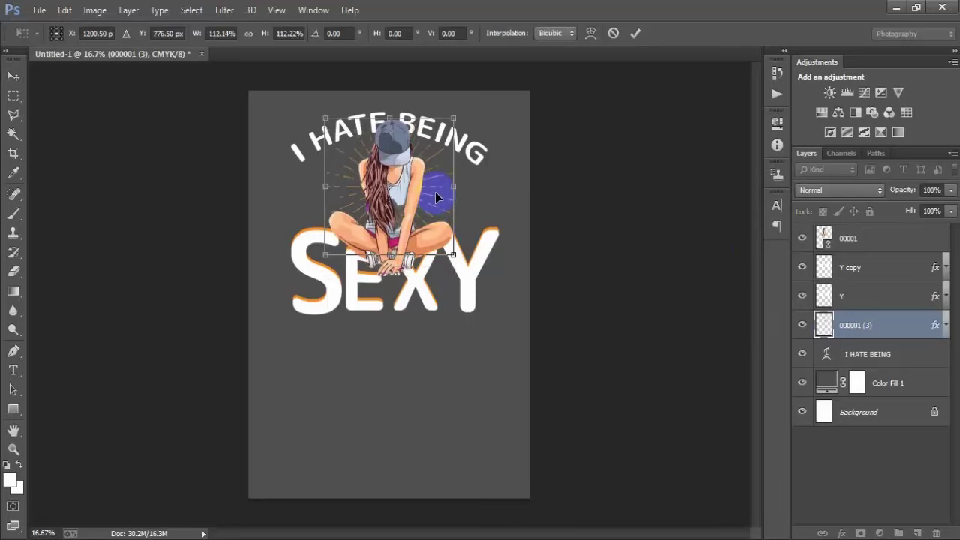
click(634, 33)
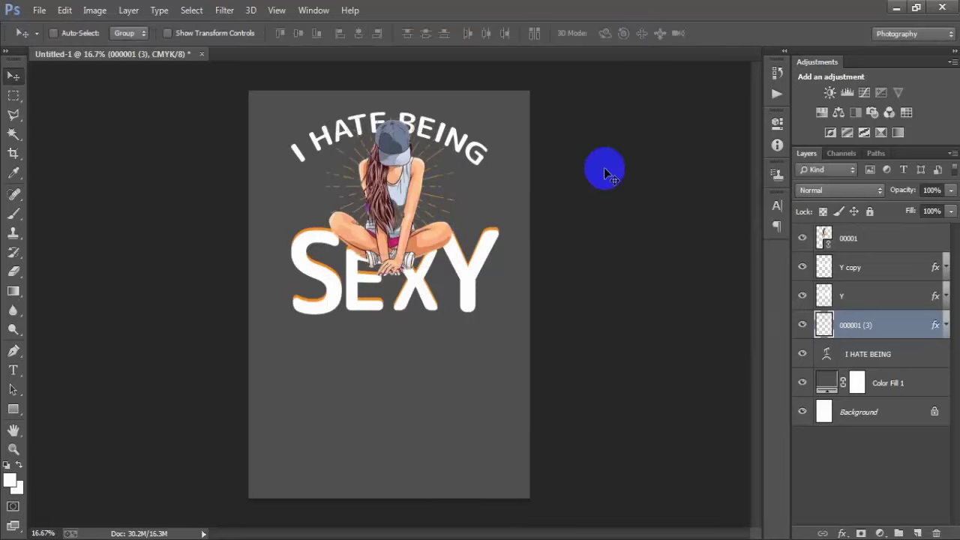
Rasterize the girl layer 00001.
click(848, 238)
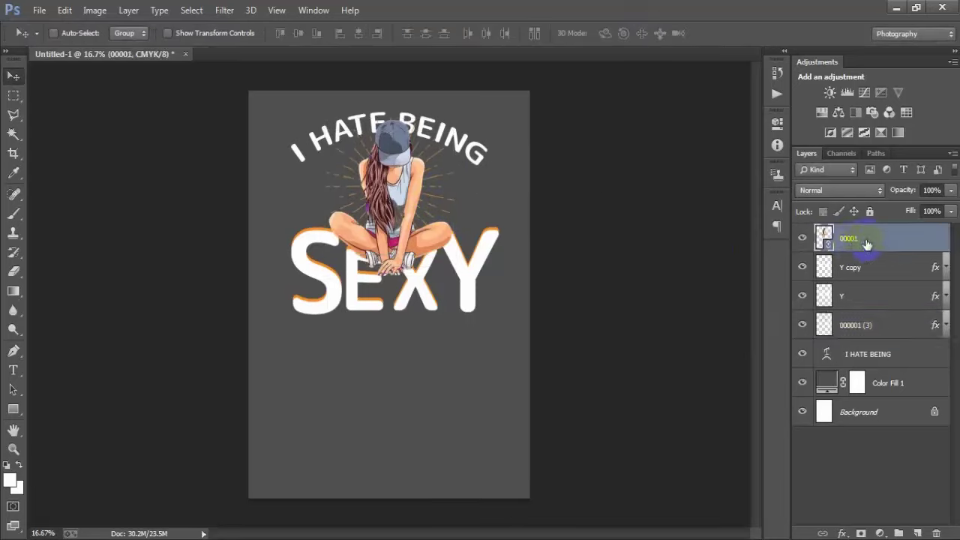
right_click(866, 244)
click(645, 279)
click(879, 327)
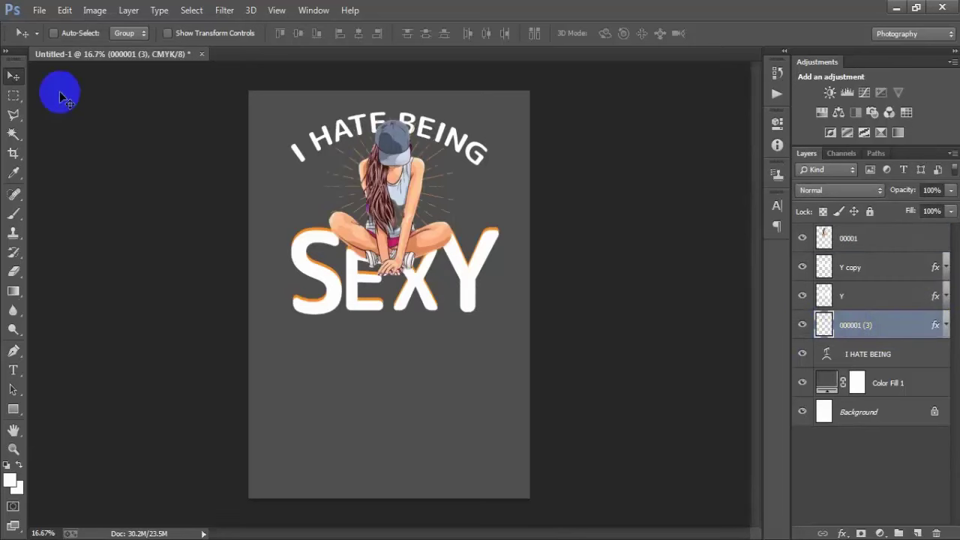
Place the linked leaf sprig 00001, shrunk to about 18%, right of the girl above the Y.
click(44, 12)
click(142, 235)
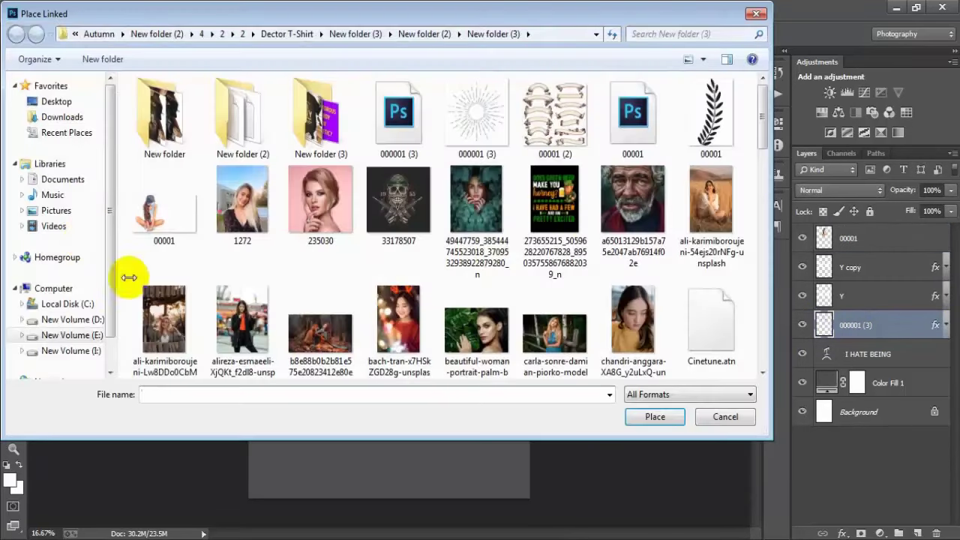
click(632, 154)
click(658, 417)
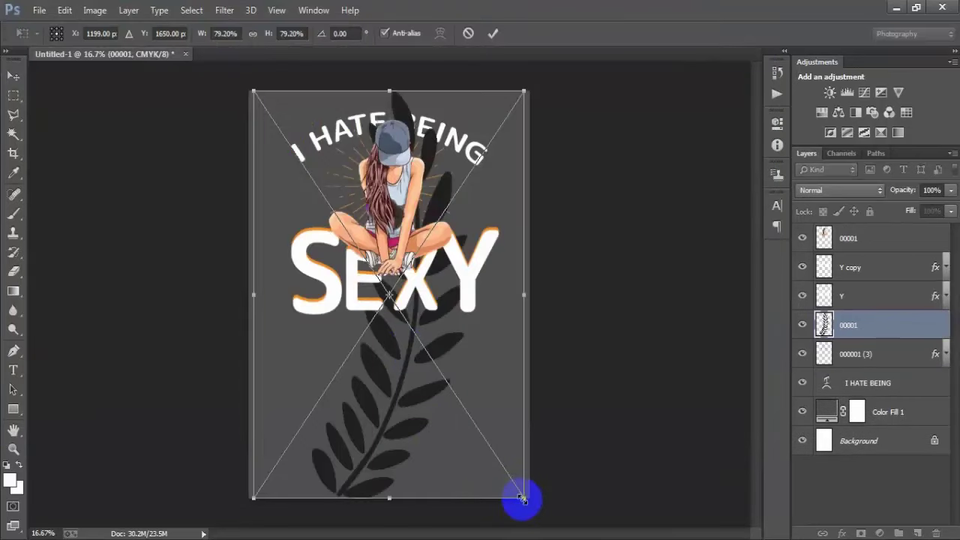
drag(524, 496, 408, 324)
mouse_move(400, 281)
mouse_down()
mouse_move(508, 218)
mouse_move(510, 206)
mouse_up()
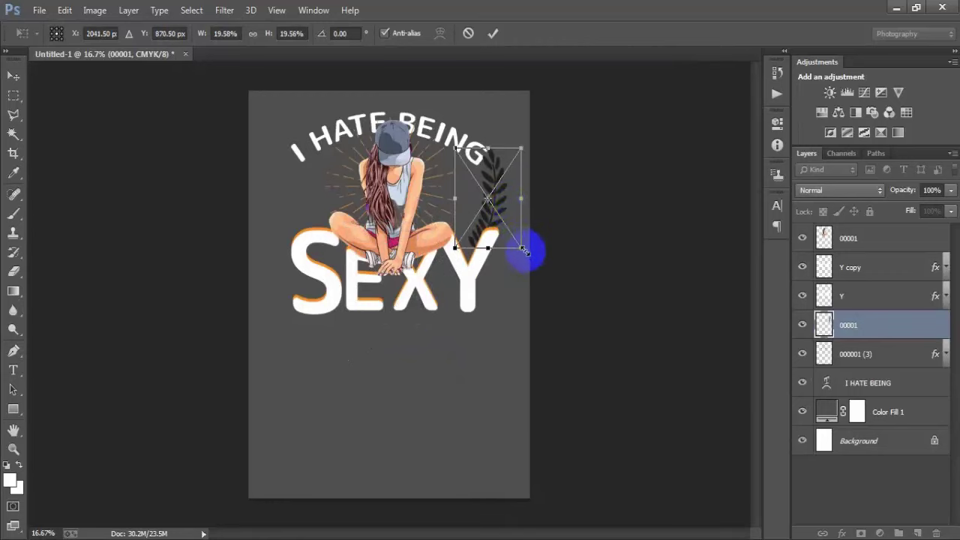
mouse_move(526, 253)
mouse_down()
mouse_move(504, 235)
mouse_move(527, 260)
mouse_up()
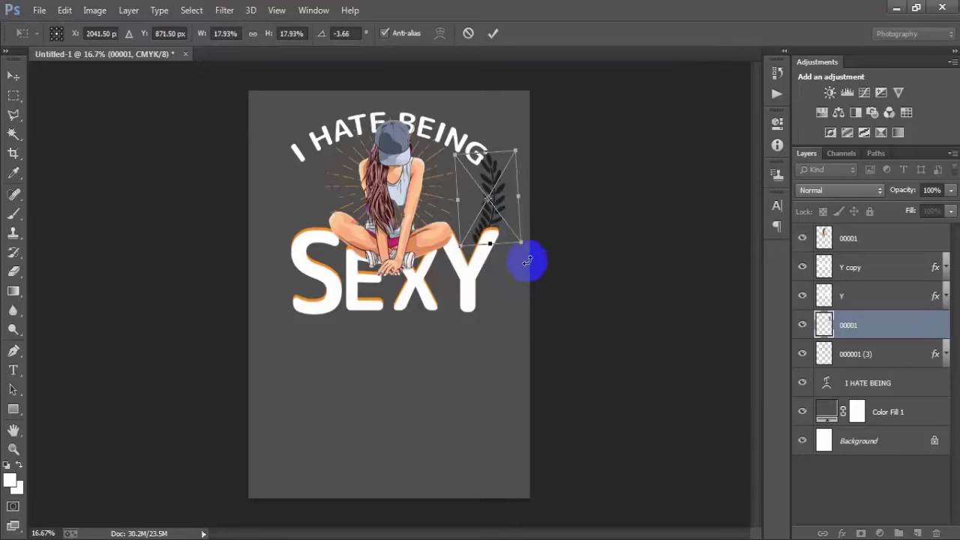
drag(499, 208, 507, 207)
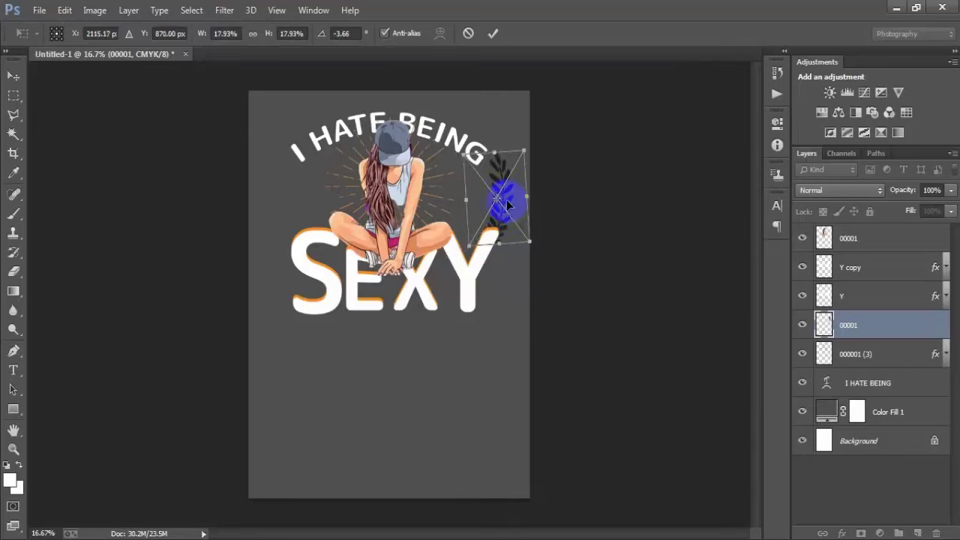
click(492, 33)
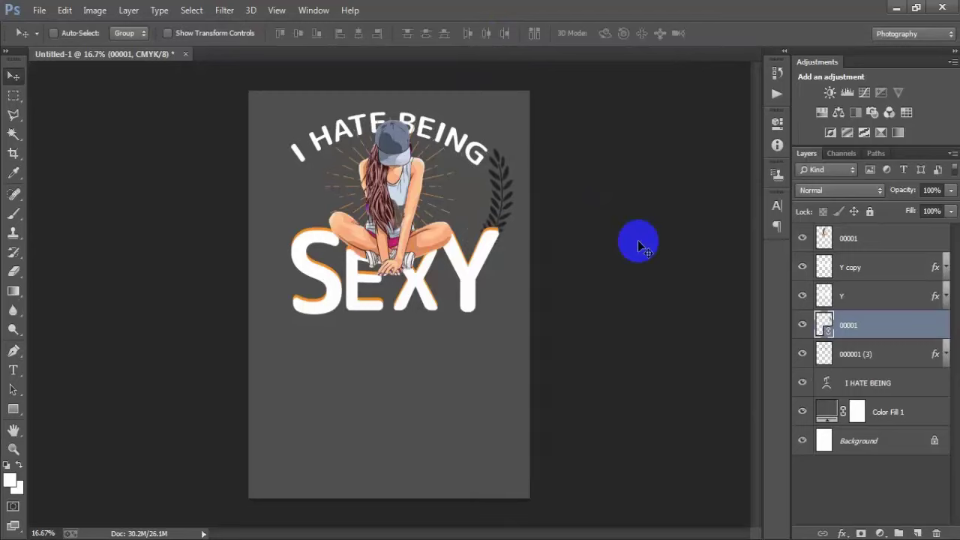
Rasterize the laurel sprig layer and give it an orange FF8D00 Color Overlay.
right_click(909, 324)
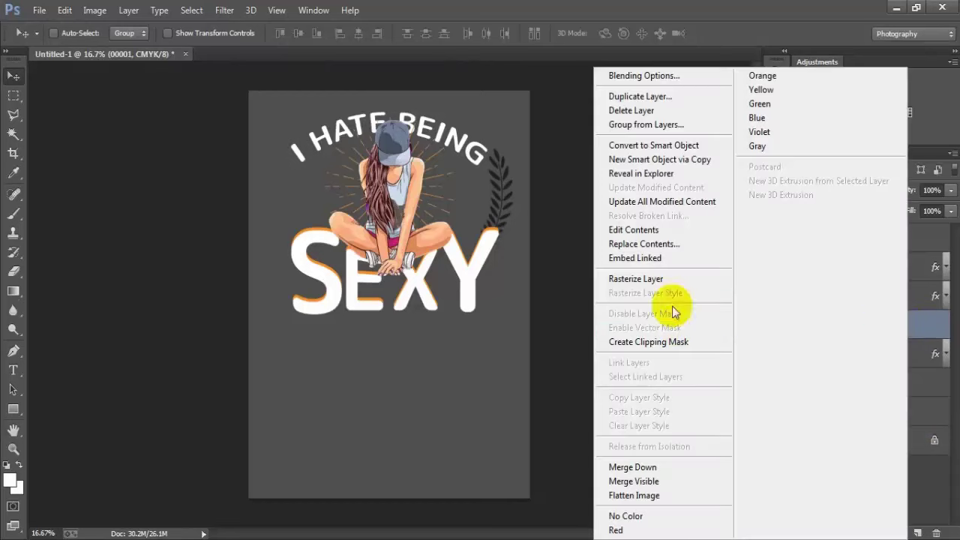
click(658, 277)
double_click(923, 327)
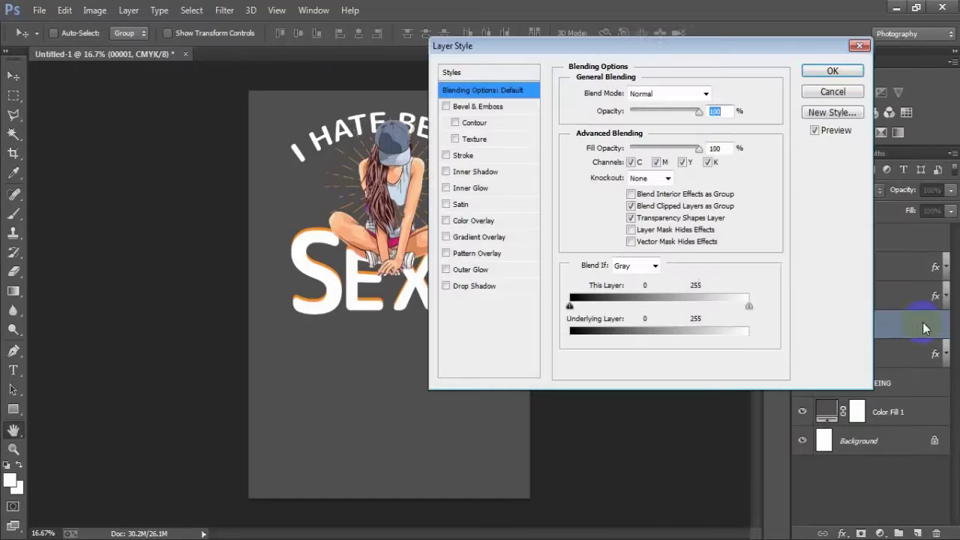
click(480, 220)
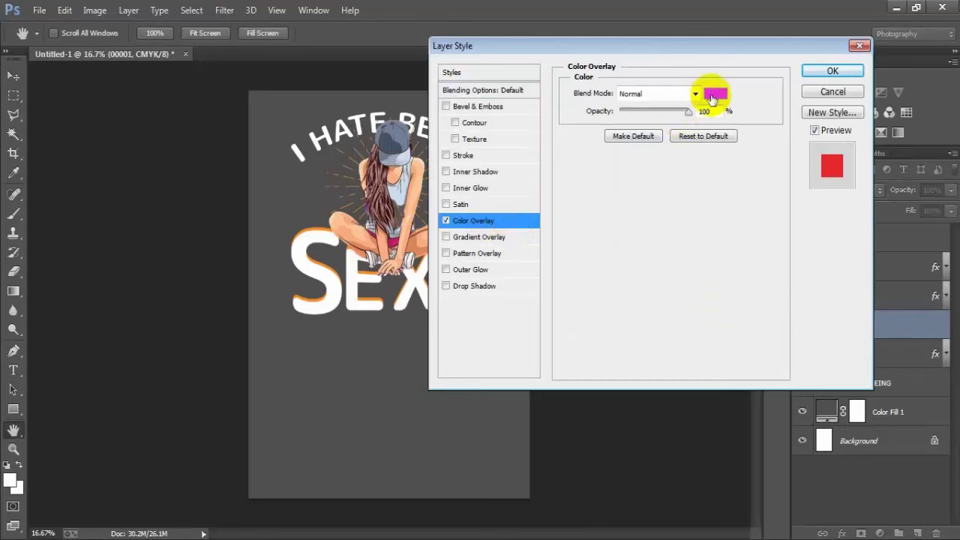
click(715, 93)
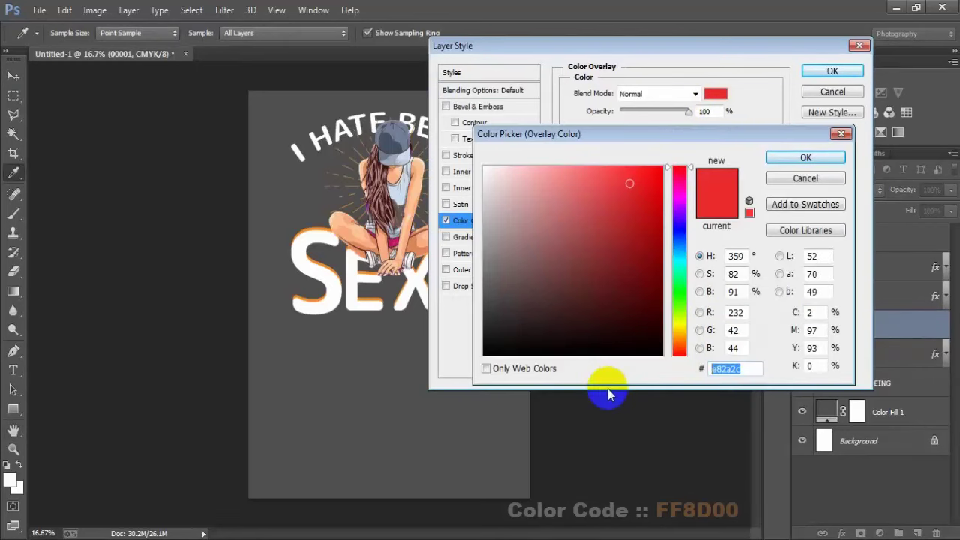
text(FF8D)
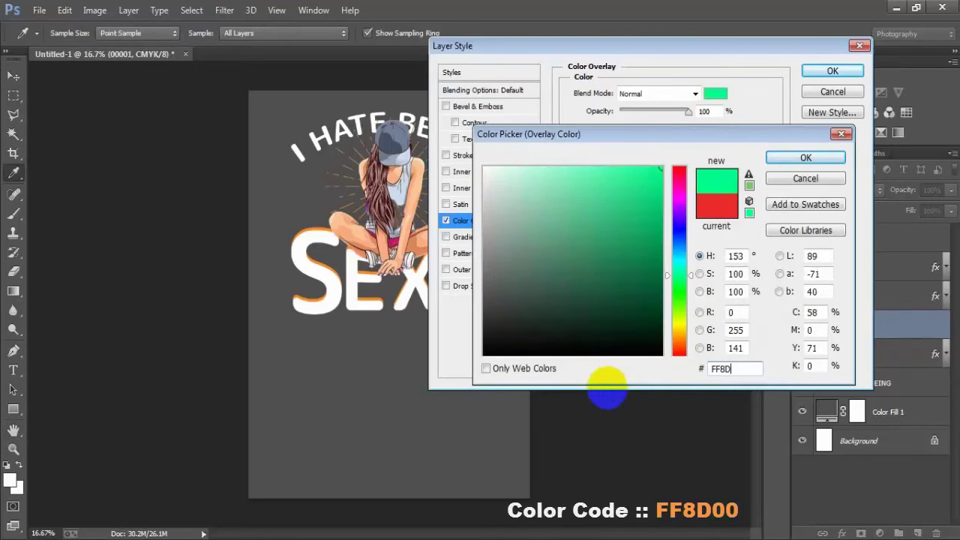
text(00)
key(Return)
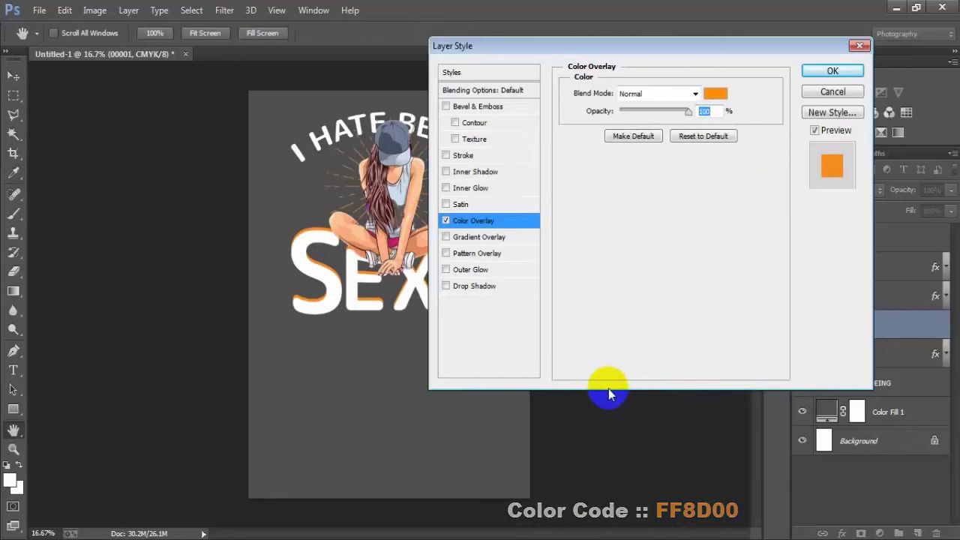
click(814, 70)
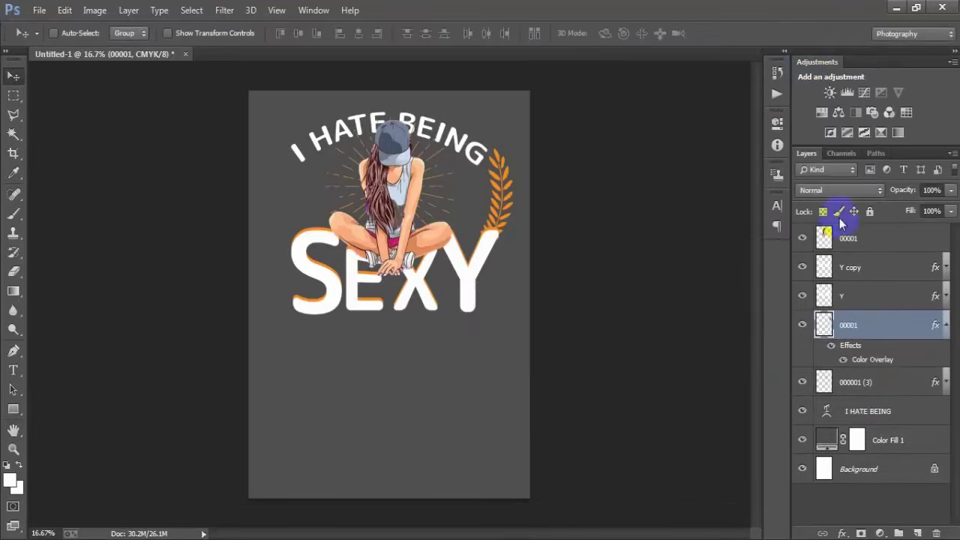
click(945, 325)
Duplicate the leaf sprig, flip the copy horizontally, and place it left of the girl.
click(807, 325)
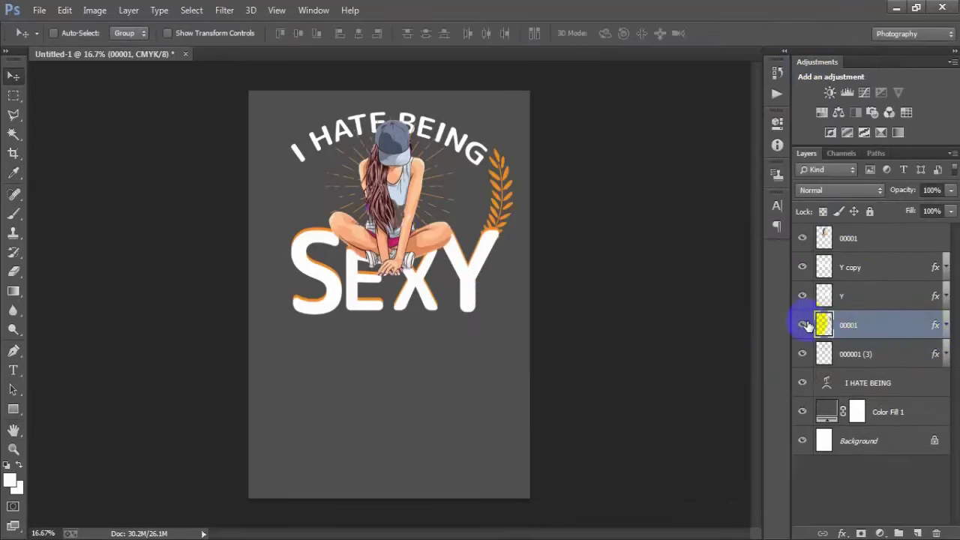
key(ctrl+j)
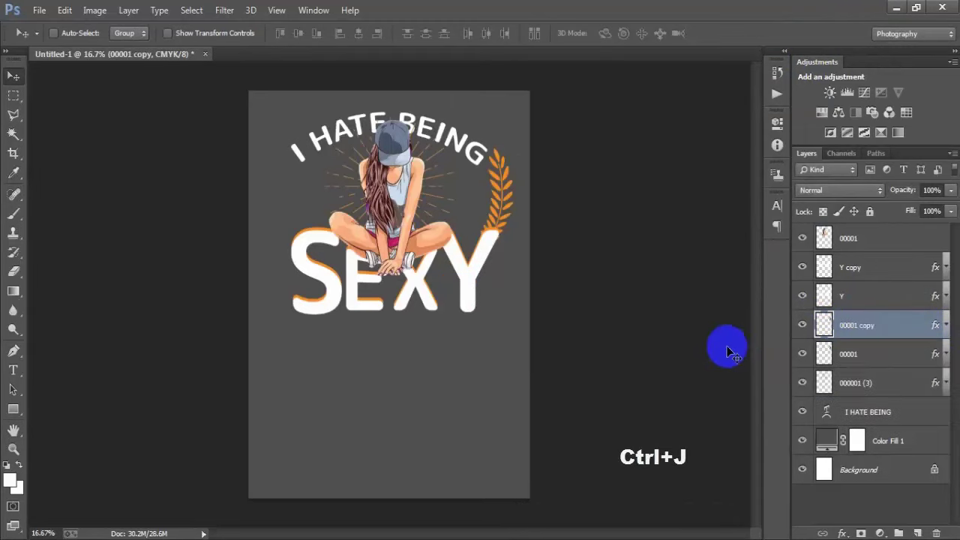
drag(356, 219, 304, 219)
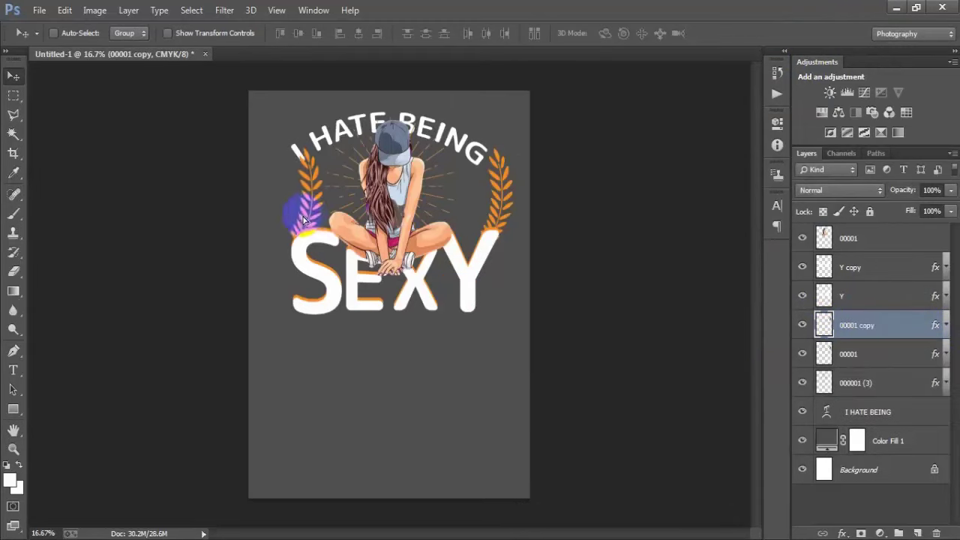
key(ctrl+t)
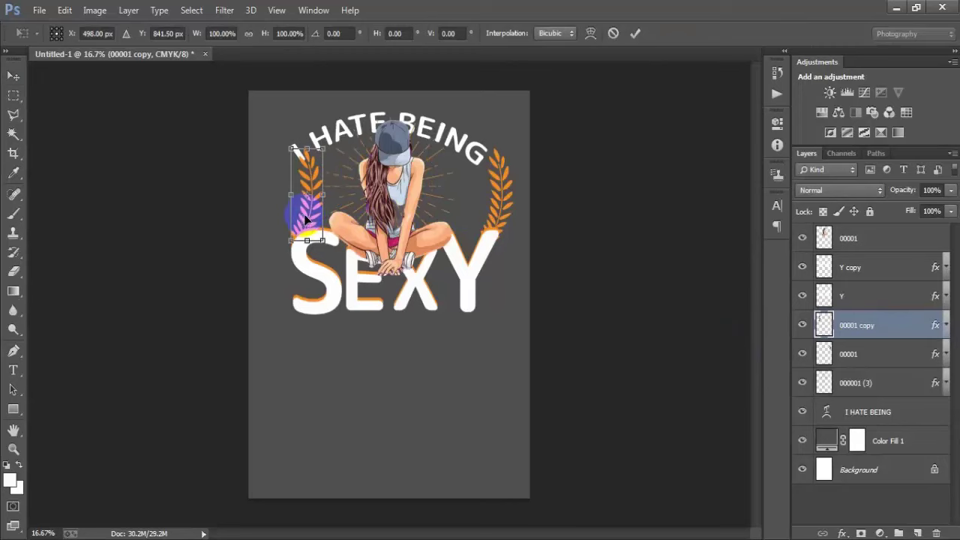
right_click(305, 219)
click(367, 437)
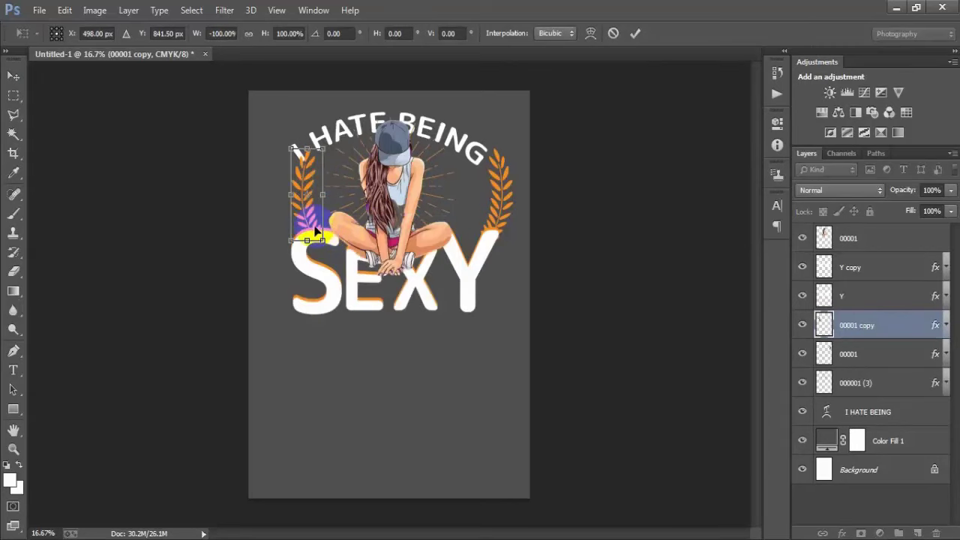
drag(315, 229, 300, 229)
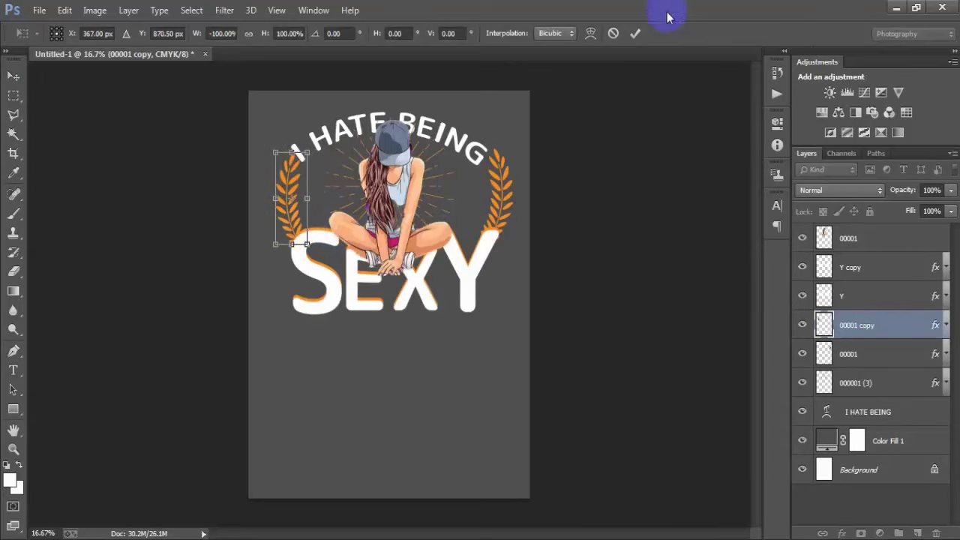
click(635, 33)
Nudge both leaf sprigs slightly left and select the two leaf layers together.
key(Left)
key(Left)
key(Left)
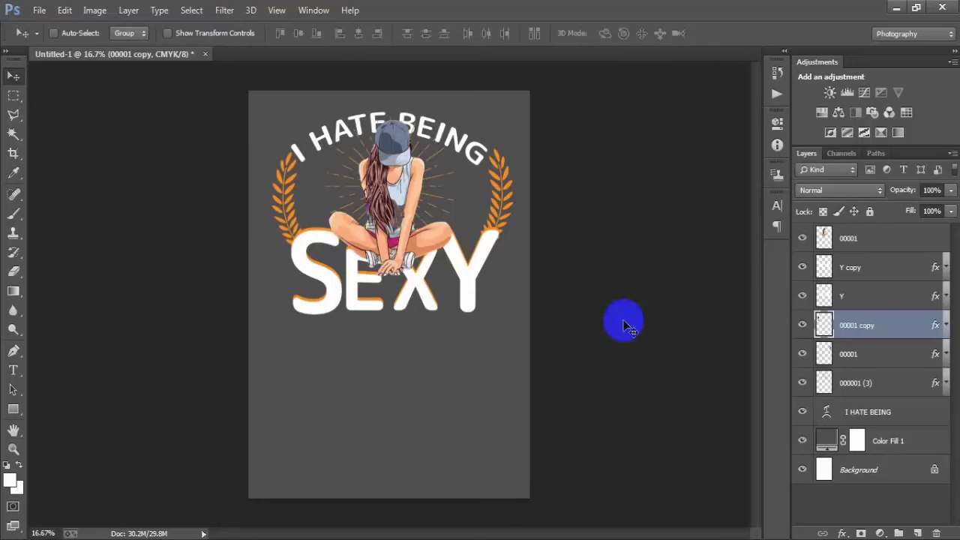
click(873, 354)
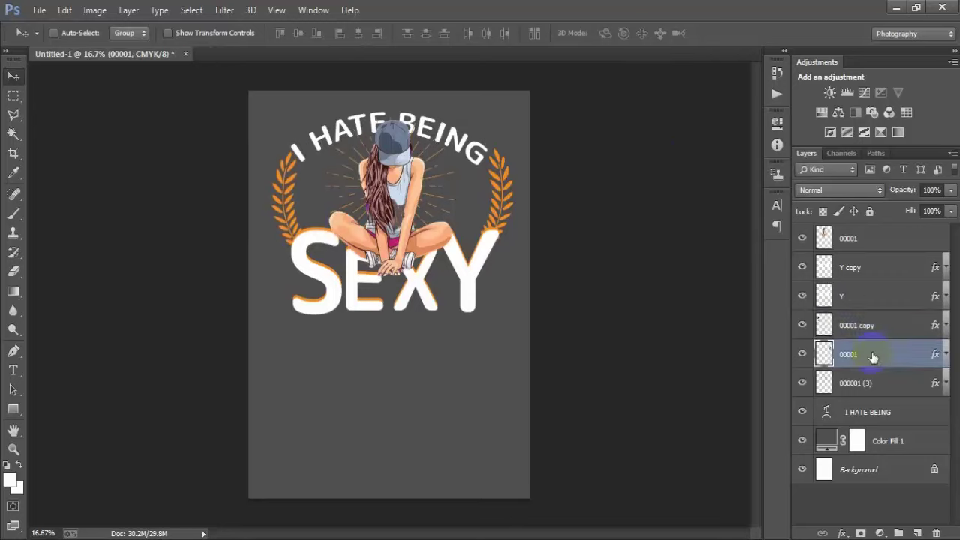
key(Left)
key(Left)
key(Left)
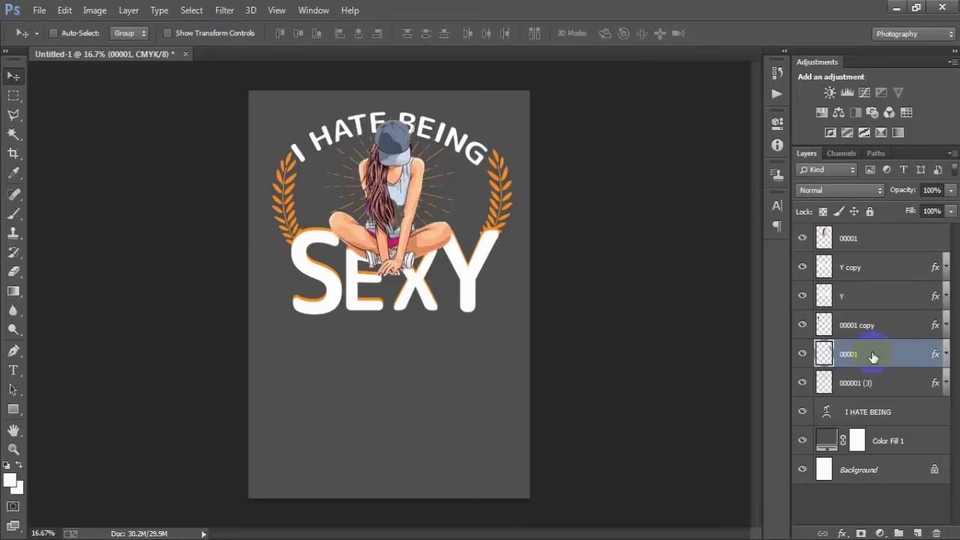
drag(899, 369, 883, 337)
shift+click(877, 328)
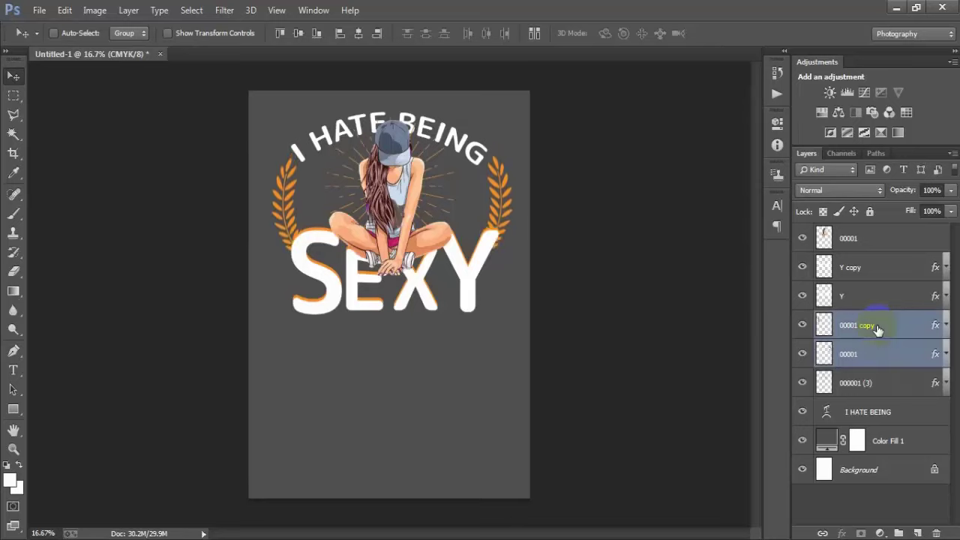
Open the banners image 00001 (2).png and dock it as a tab beside the design.
click(908, 238)
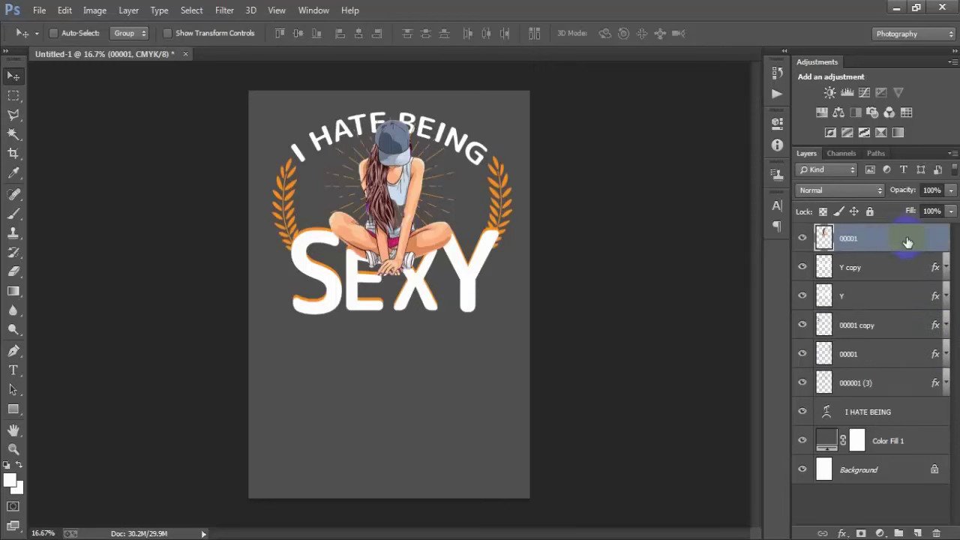
click(39, 11)
click(46, 38)
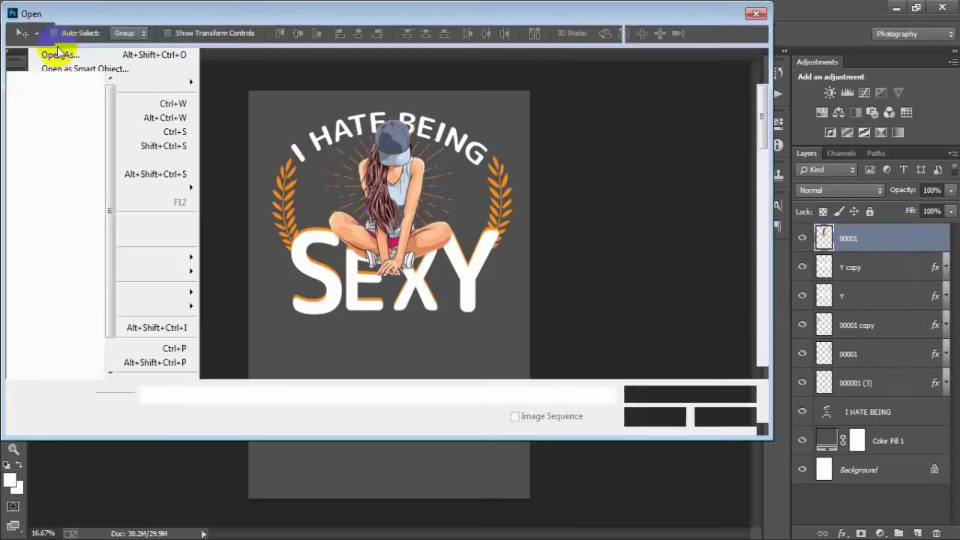
click(555, 116)
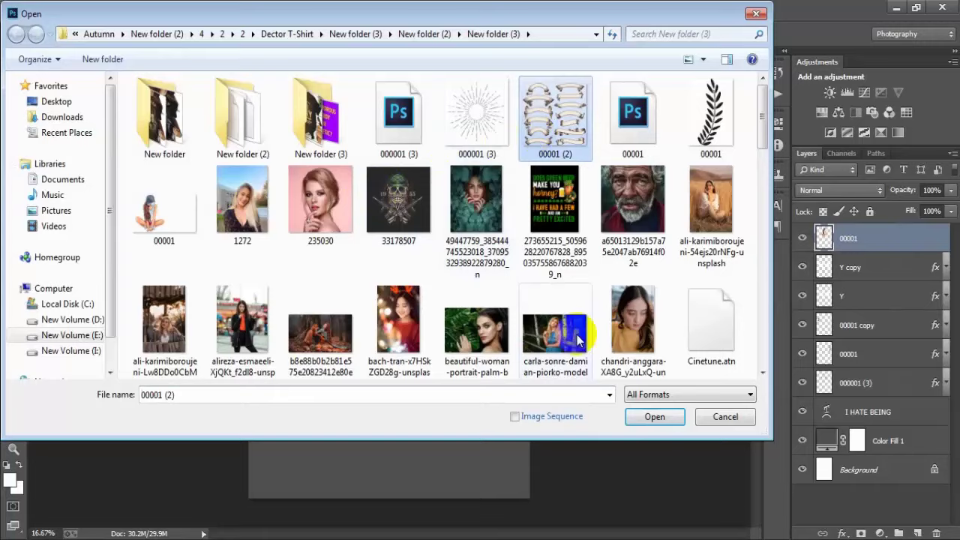
click(650, 417)
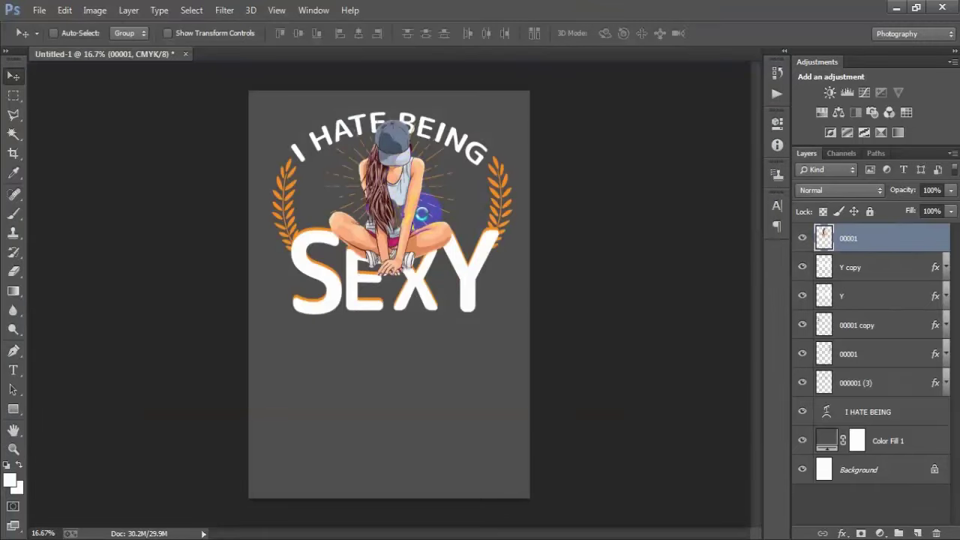
drag(274, 73, 431, 71)
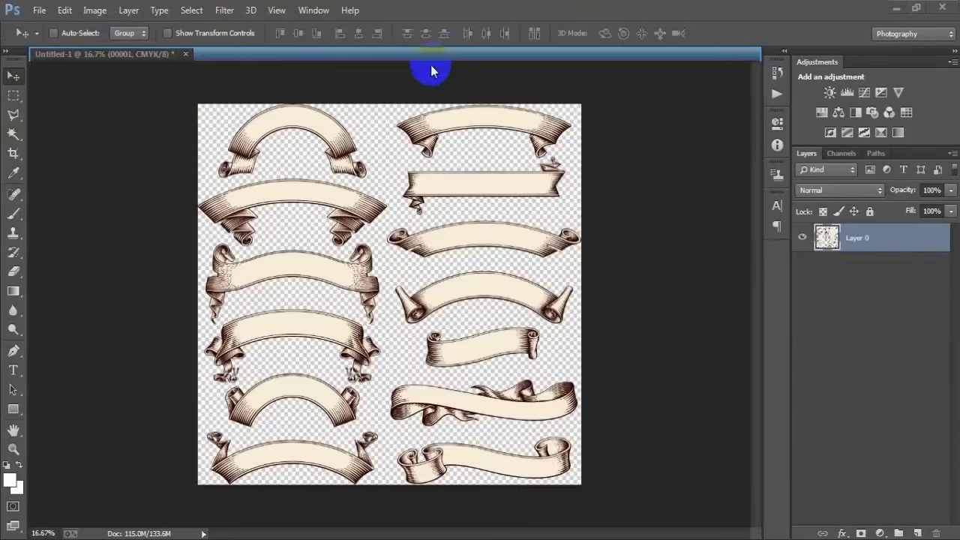
Lasso one wavy ribbon, bring it into Untitled-1, close the PNG, and place it below SEXY.
click(13, 114)
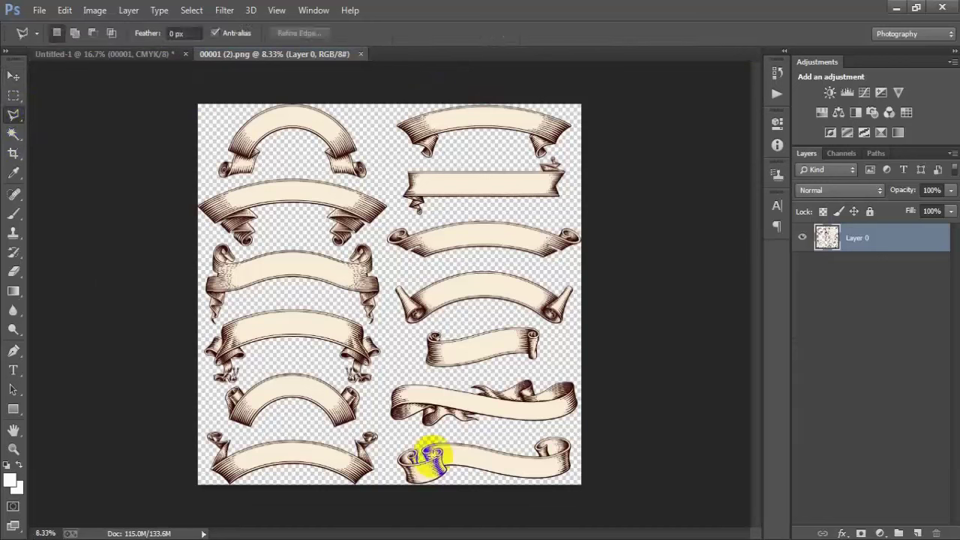
mouse_move(429, 457)
mouse_down()
mouse_move(622, 405)
mouse_move(597, 377)
mouse_move(548, 371)
mouse_move(428, 382)
mouse_move(382, 370)
mouse_move(375, 396)
mouse_move(397, 429)
mouse_up()
click(13, 76)
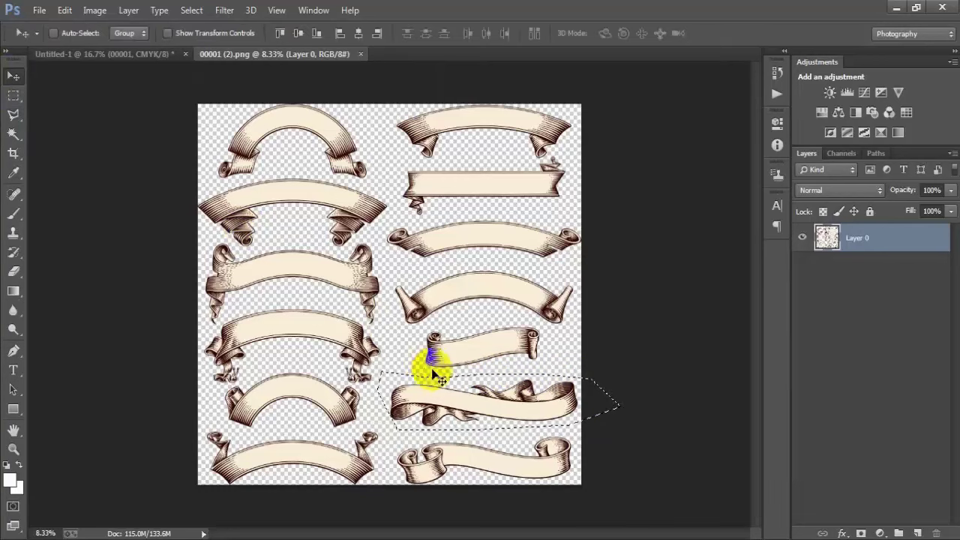
mouse_move(433, 372)
mouse_down()
mouse_move(343, 322)
mouse_move(118, 58)
mouse_move(366, 364)
mouse_up()
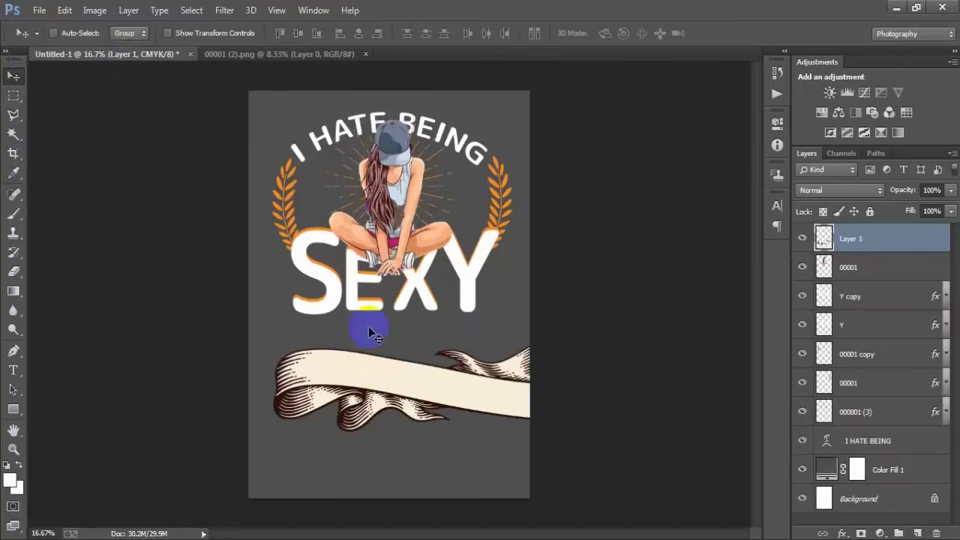
click(365, 55)
drag(417, 380, 392, 364)
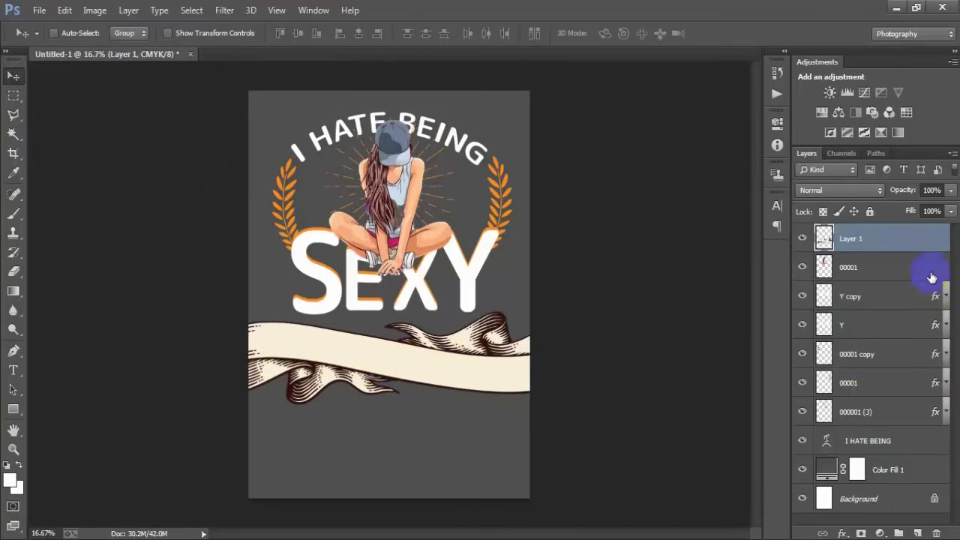
Give the ribbon layer an FF8D00 orange Color Overlay using Multiply blend mode.
double_click(926, 250)
click(468, 220)
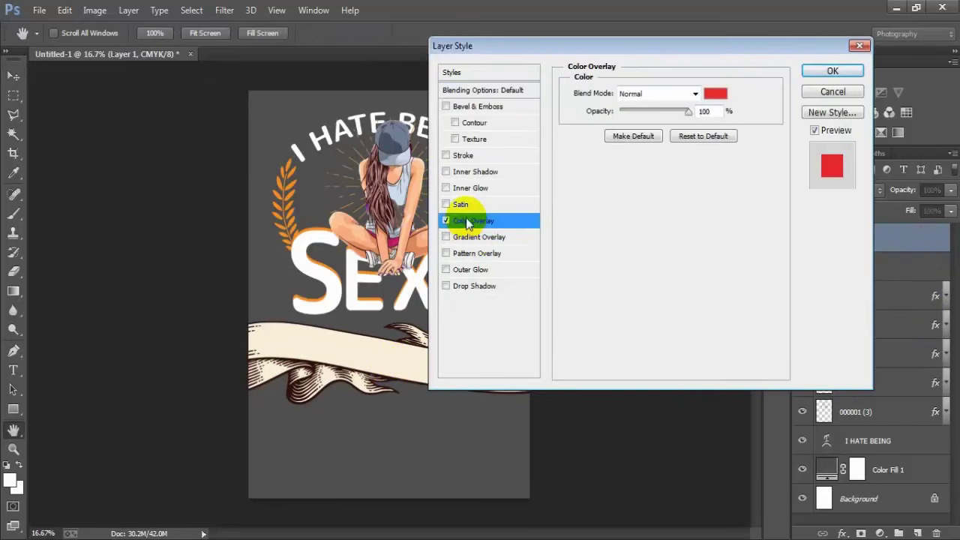
click(716, 96)
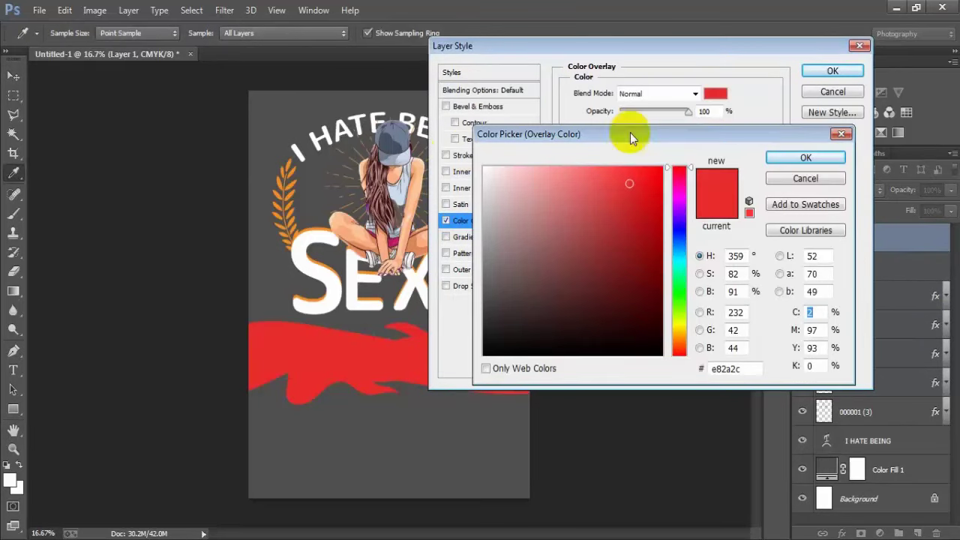
click(289, 182)
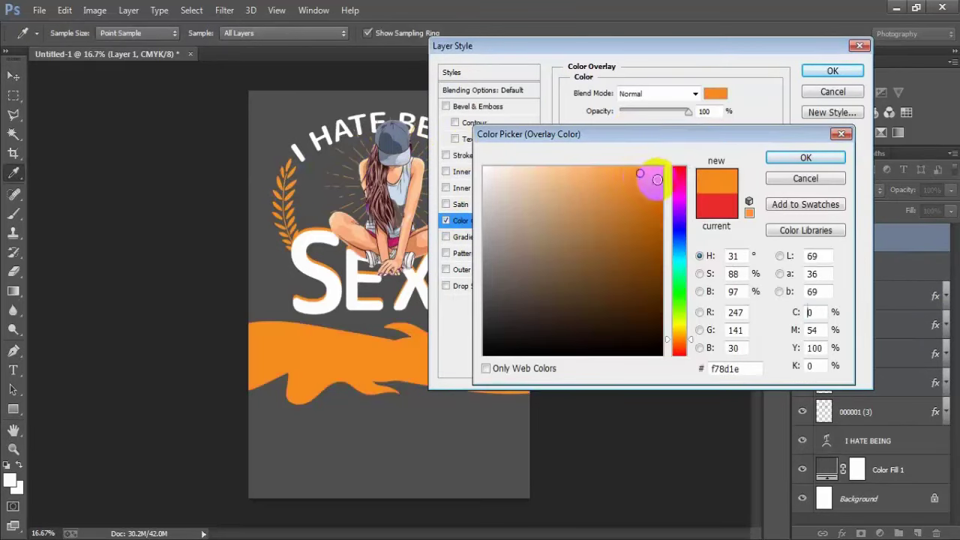
drag(670, 167, 698, 158)
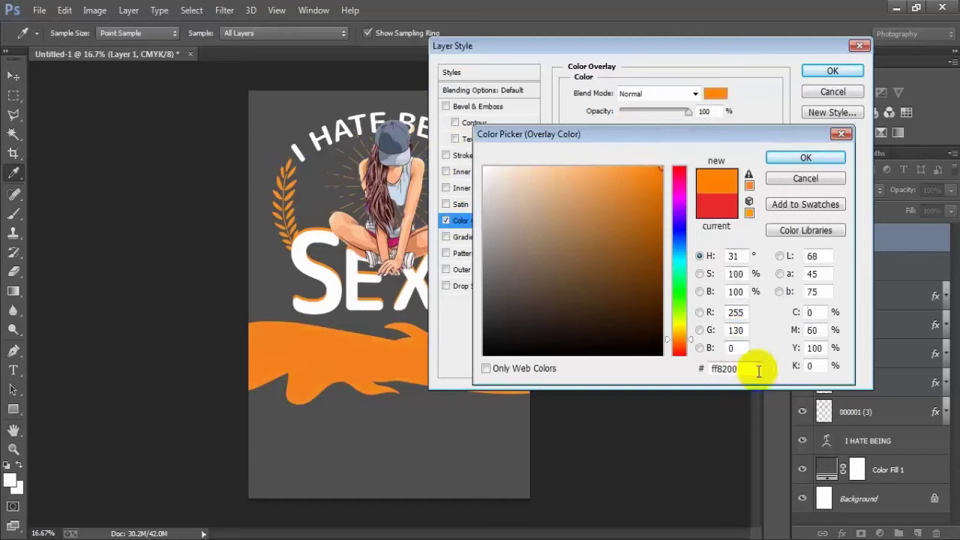
double_click(731, 368)
text(FF)
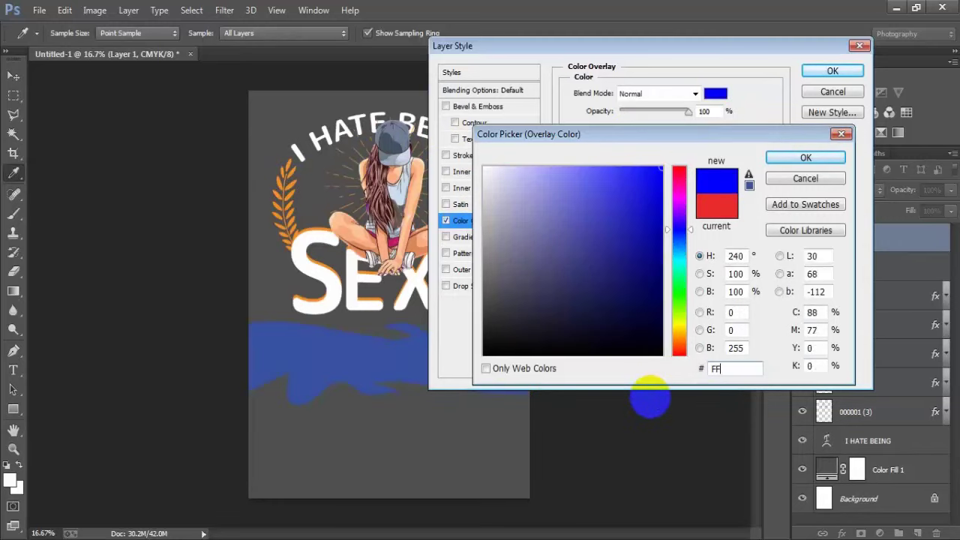
text(8D00)
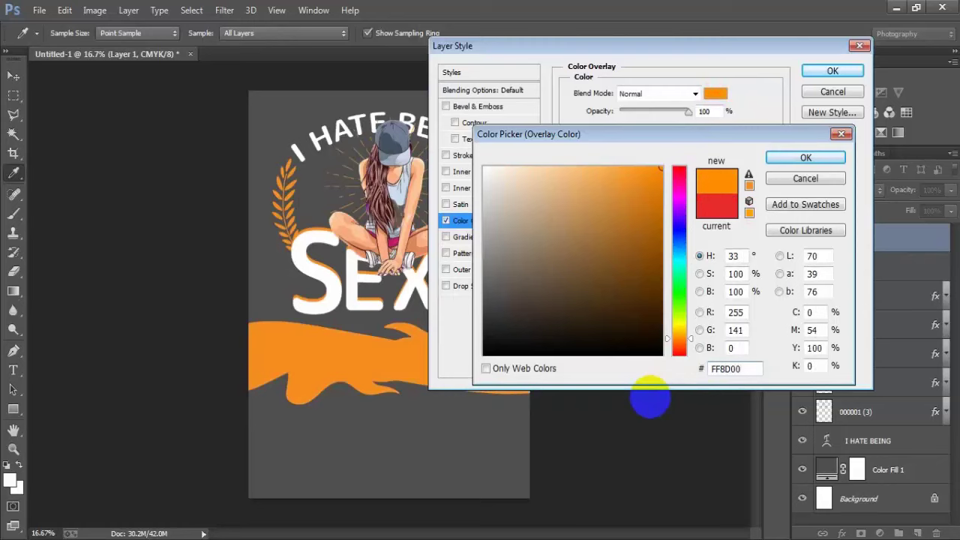
click(804, 158)
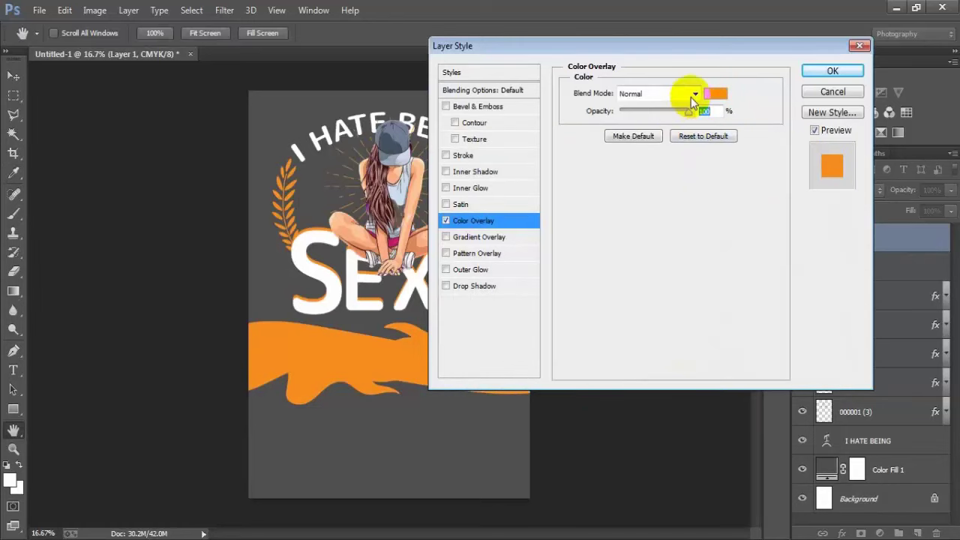
click(691, 96)
click(623, 154)
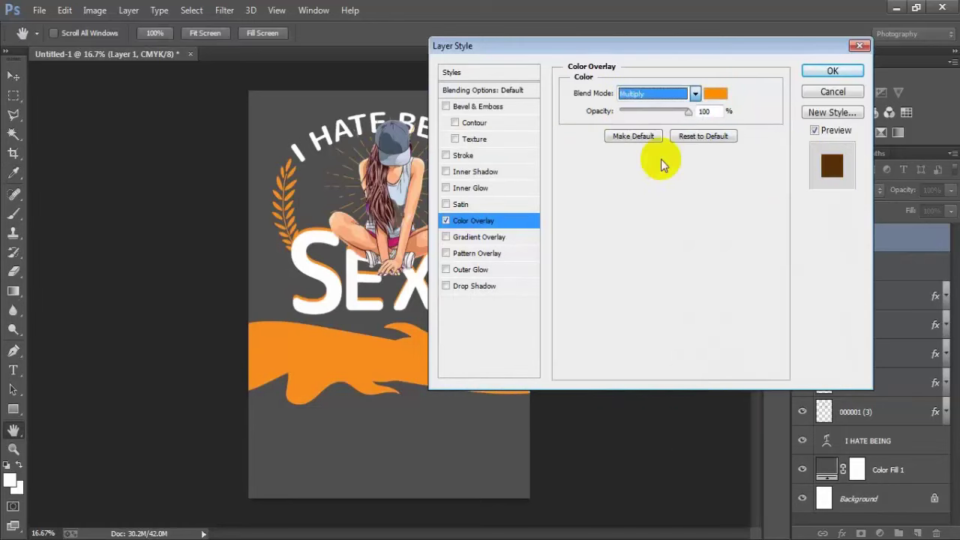
click(832, 71)
click(946, 237)
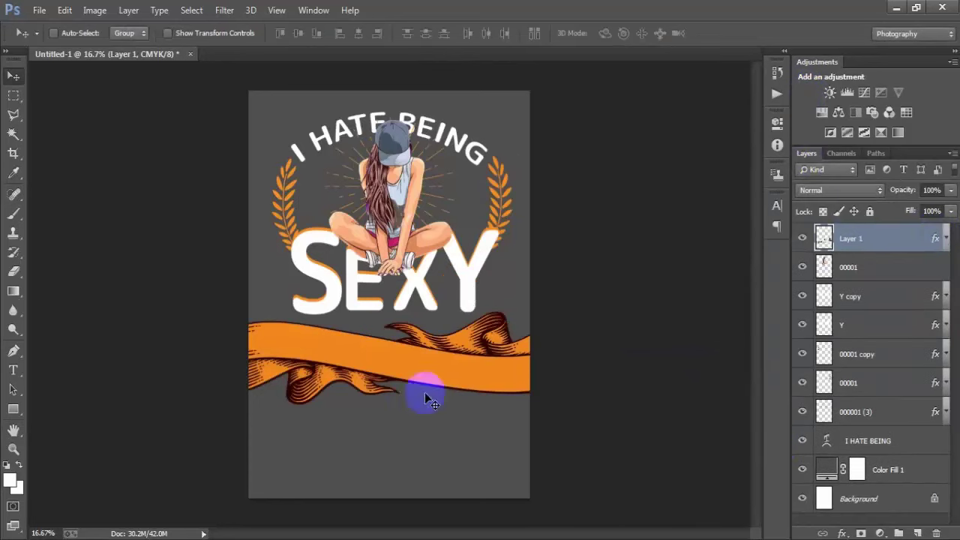
Scale the ribbon to about 55%, move it under SEXY, and centre it on the page.
key(ctrl+t)
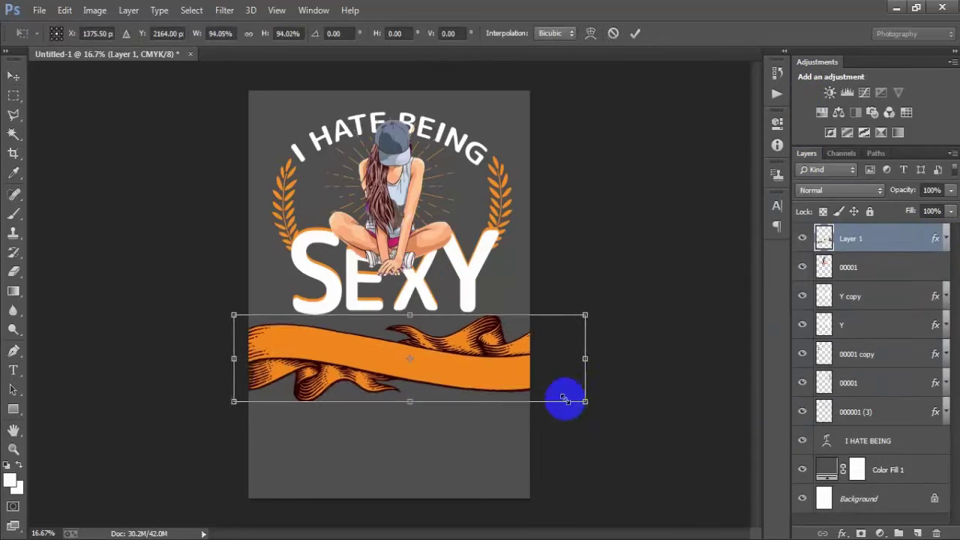
drag(597, 405, 523, 385)
mouse_move(466, 375)
mouse_down()
mouse_move(455, 360)
mouse_move(465, 348)
mouse_up()
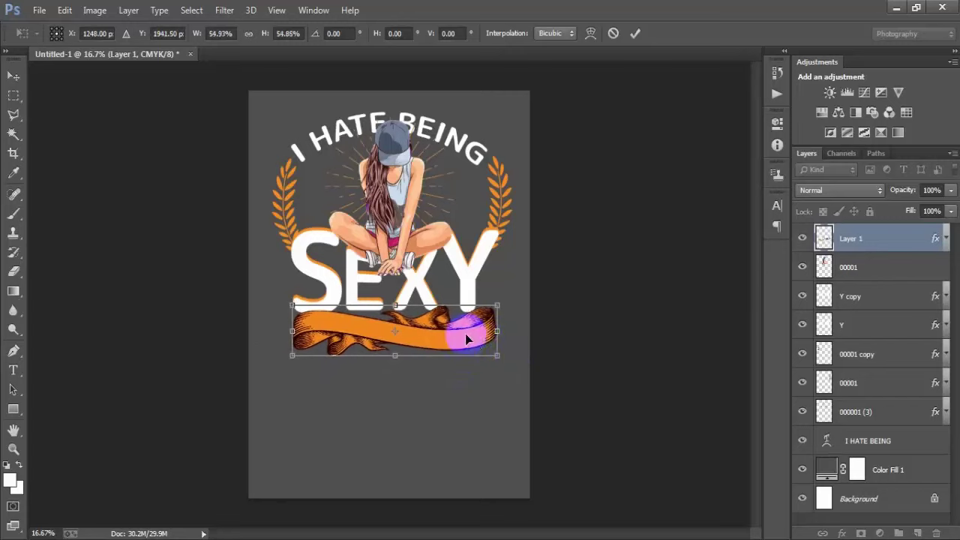
drag(509, 358, 492, 354)
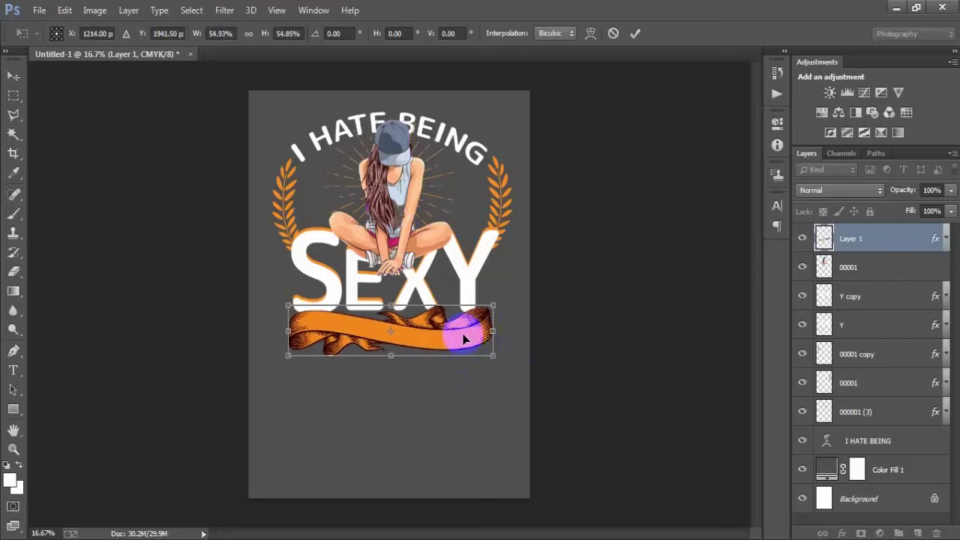
click(634, 37)
ctrl+click(900, 498)
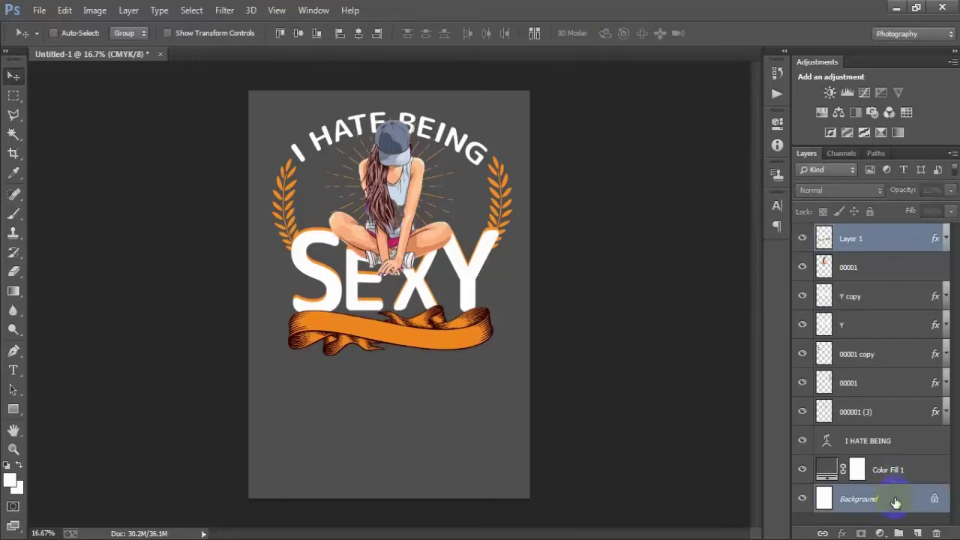
click(359, 33)
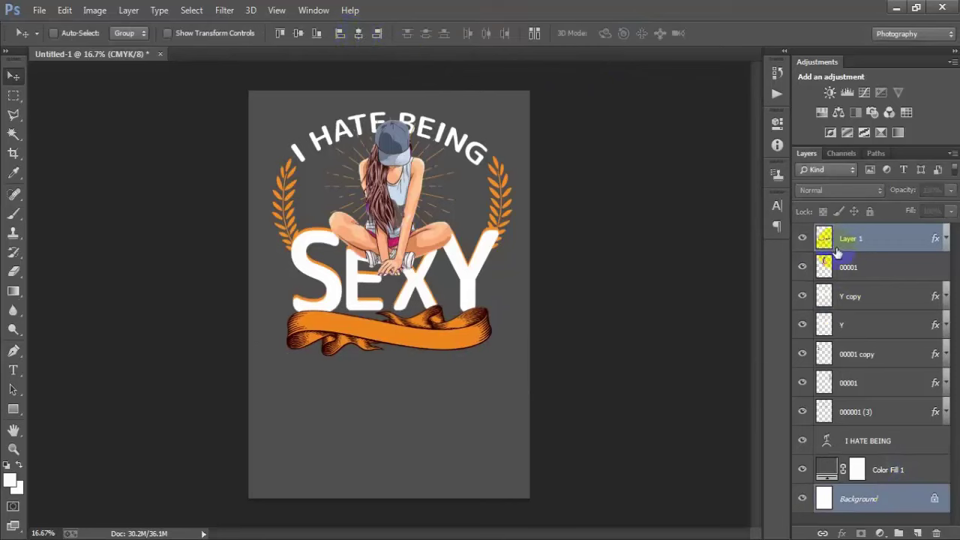
Move the ribbon layer below the Y layers and stretch it to about 118.89% height.
click(885, 247)
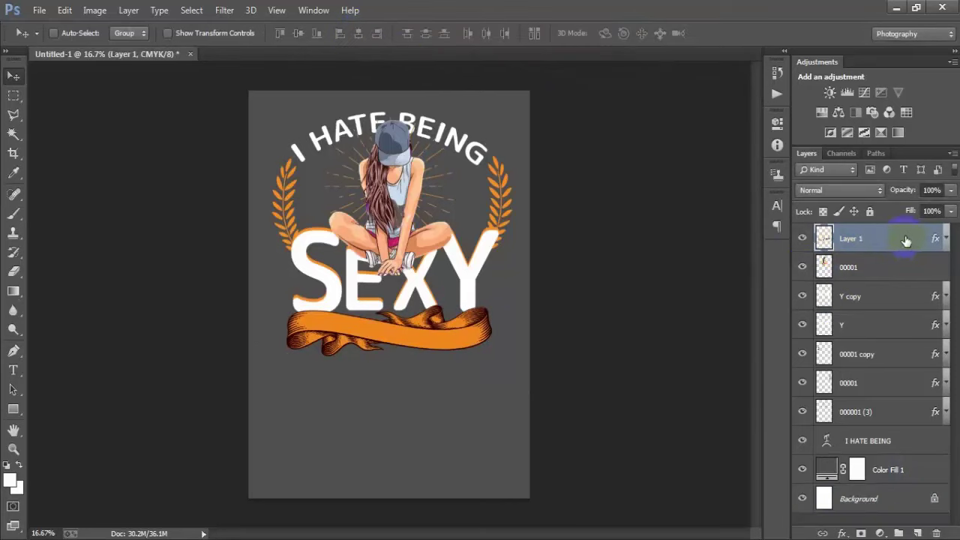
click(801, 326)
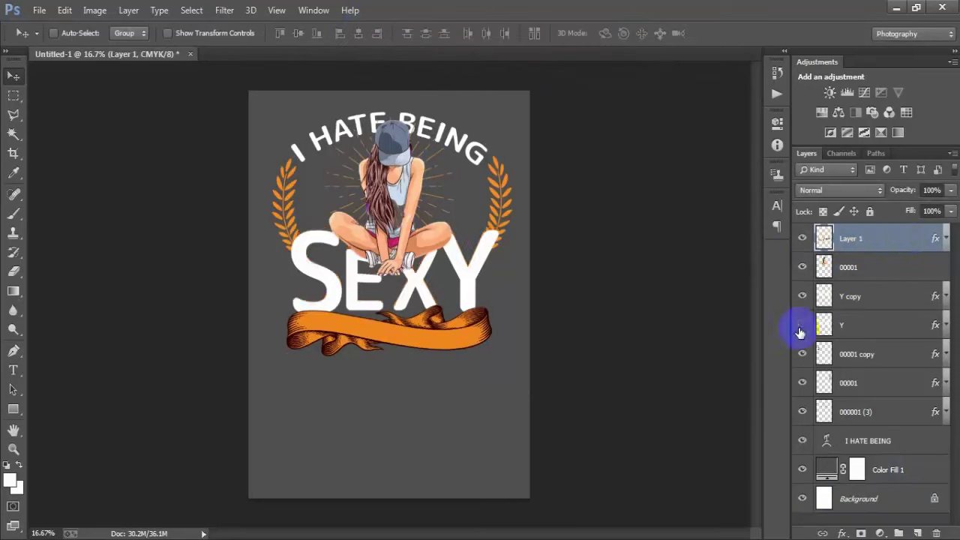
click(801, 330)
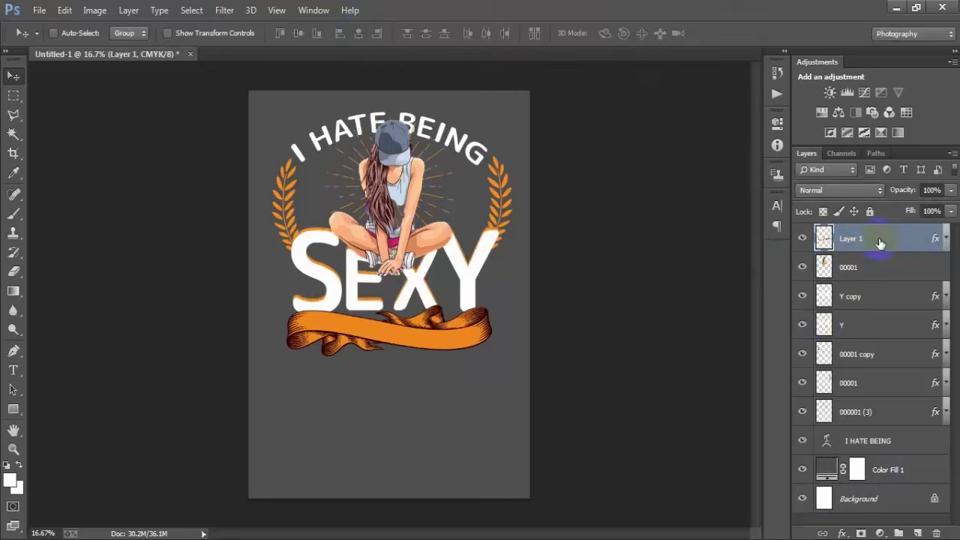
drag(881, 240, 878, 336)
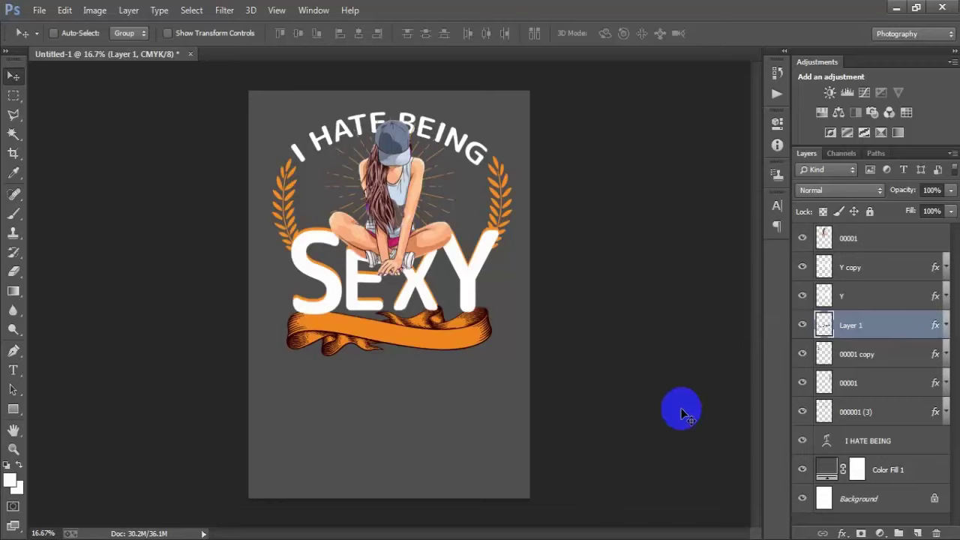
key(ctrl+t)
drag(390, 356, 389, 366)
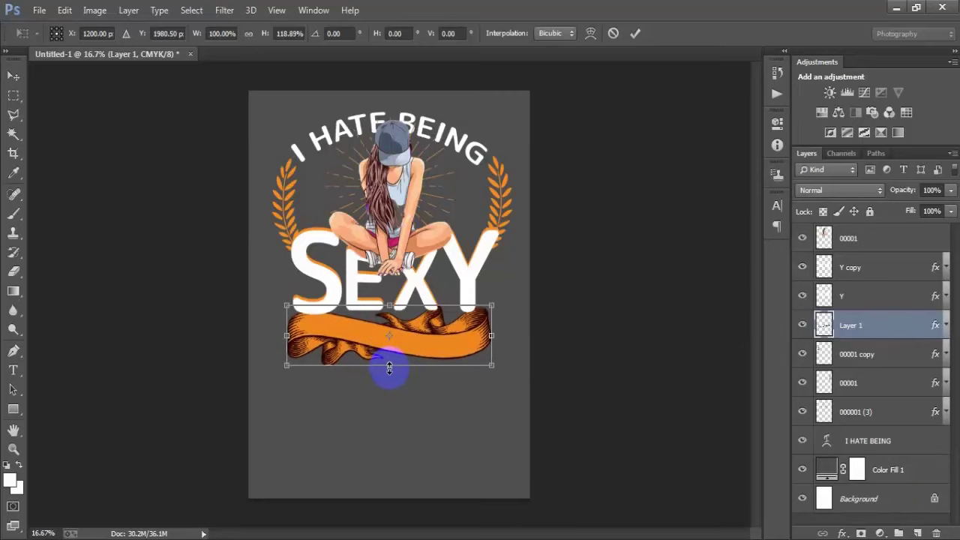
click(635, 33)
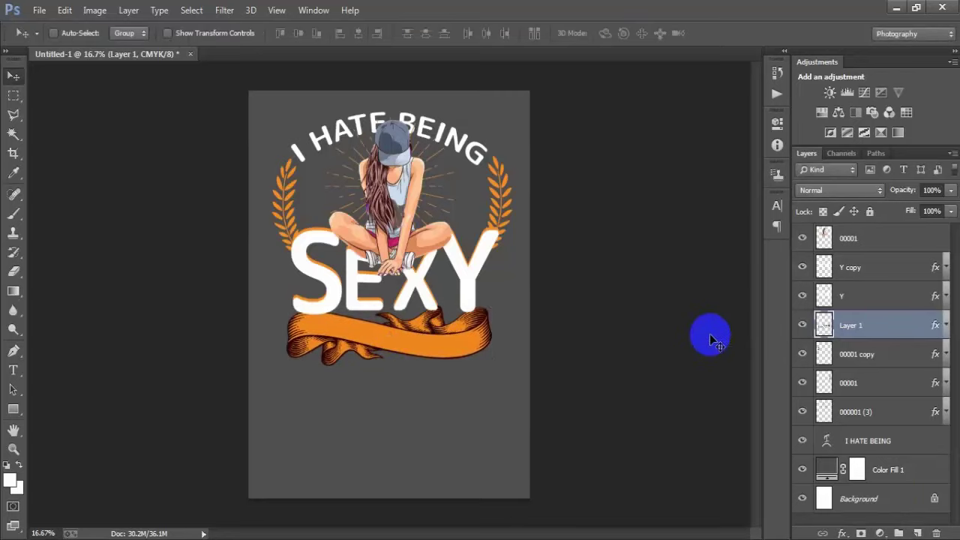
drag(824, 324, 825, 341)
Paste the BUT I WAS BORN text on a new layer and move it onto the ribbon.
click(917, 532)
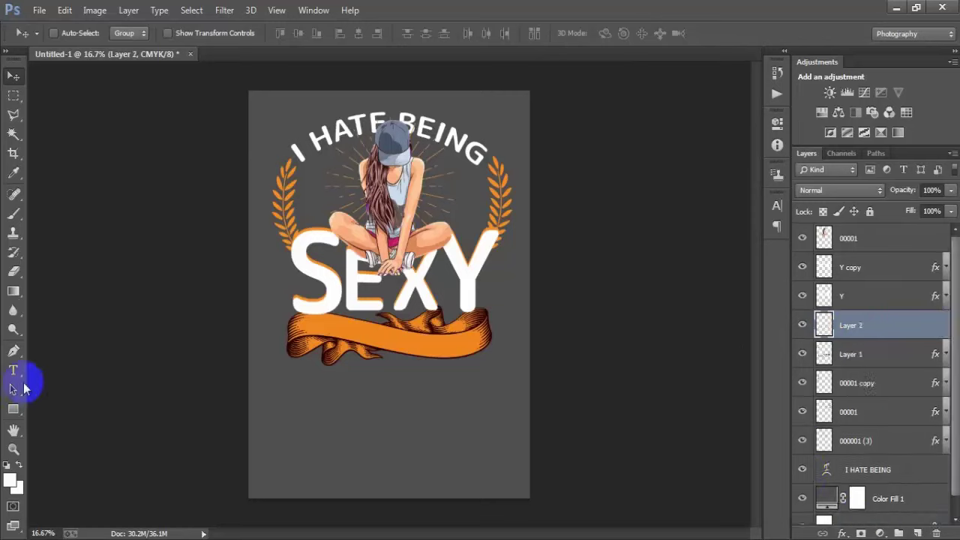
click(13, 370)
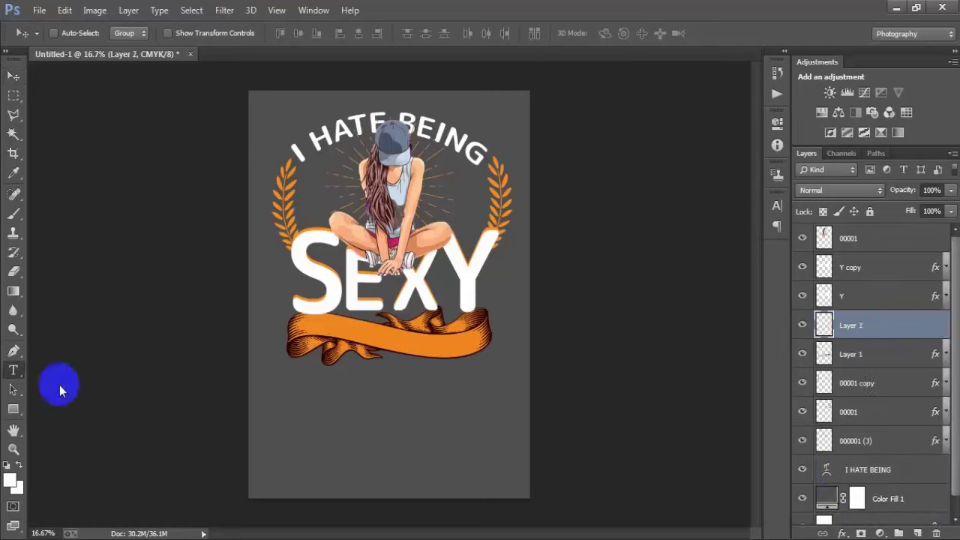
click(519, 445)
key(ctrl+v)
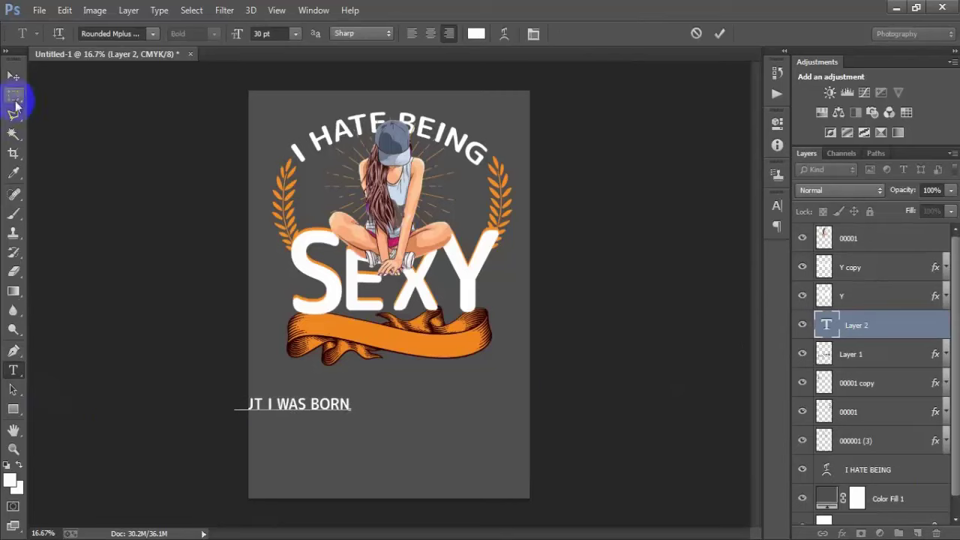
click(14, 76)
drag(311, 407, 424, 346)
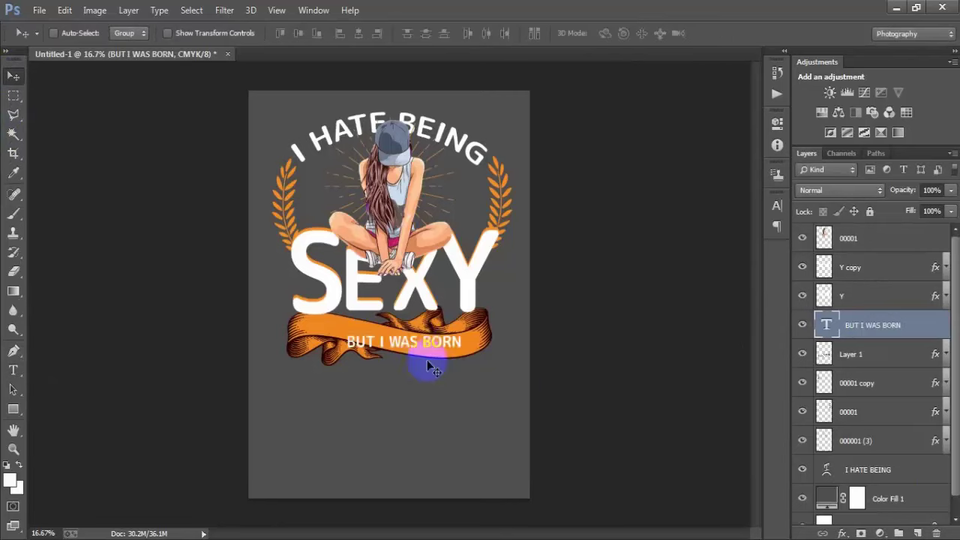
Tilt the text about 5.56°, enlarge it to roughly 135%, and rasterize the type layer.
key(ctrl+t)
drag(460, 400, 484, 406)
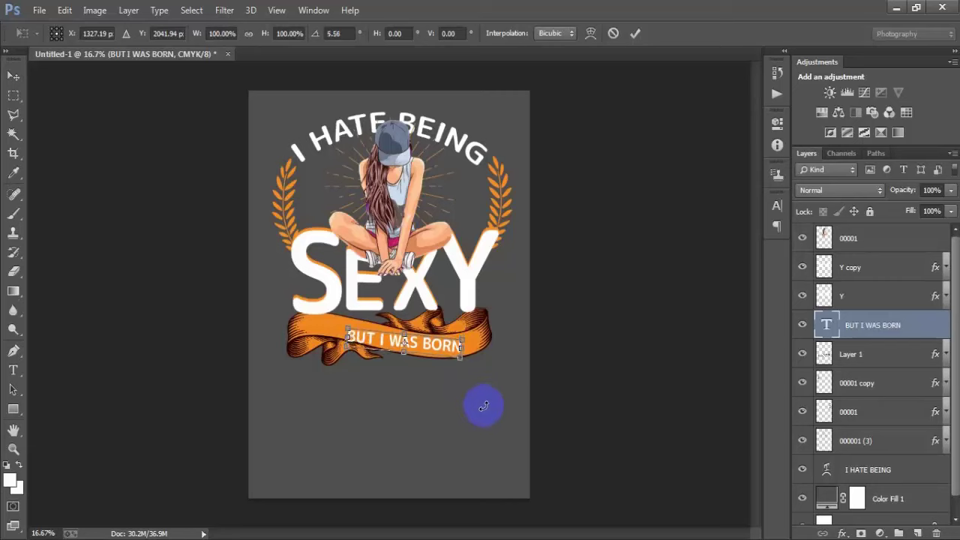
drag(461, 347, 478, 365)
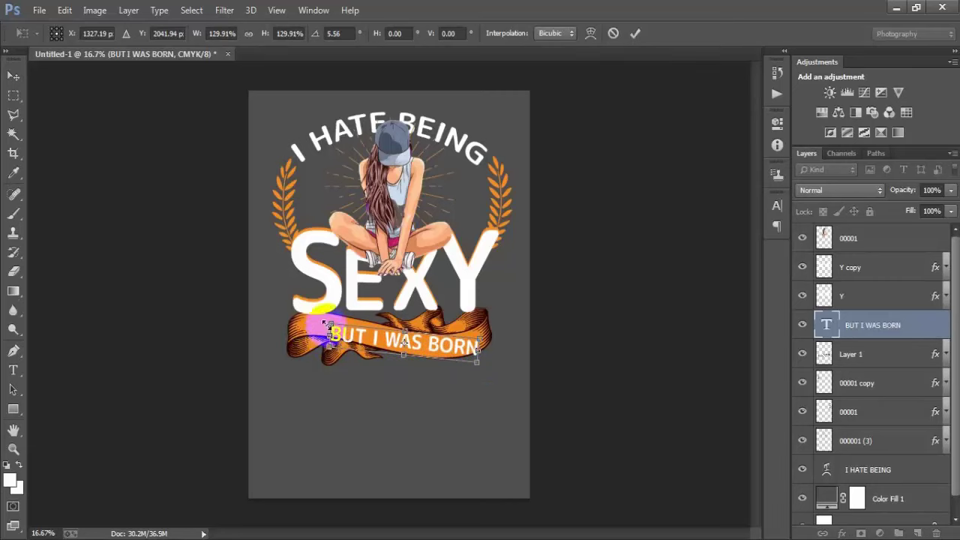
drag(327, 325, 323, 313)
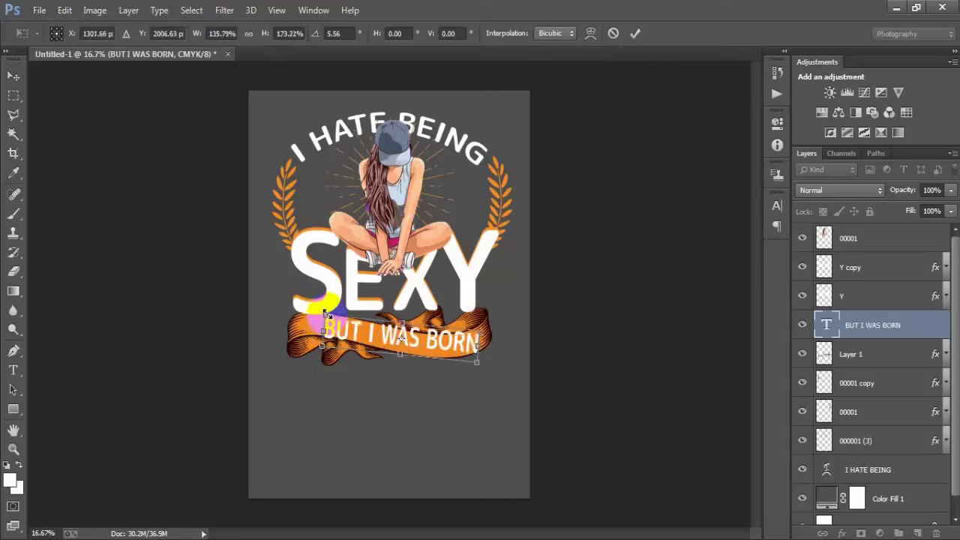
drag(327, 324, 325, 328)
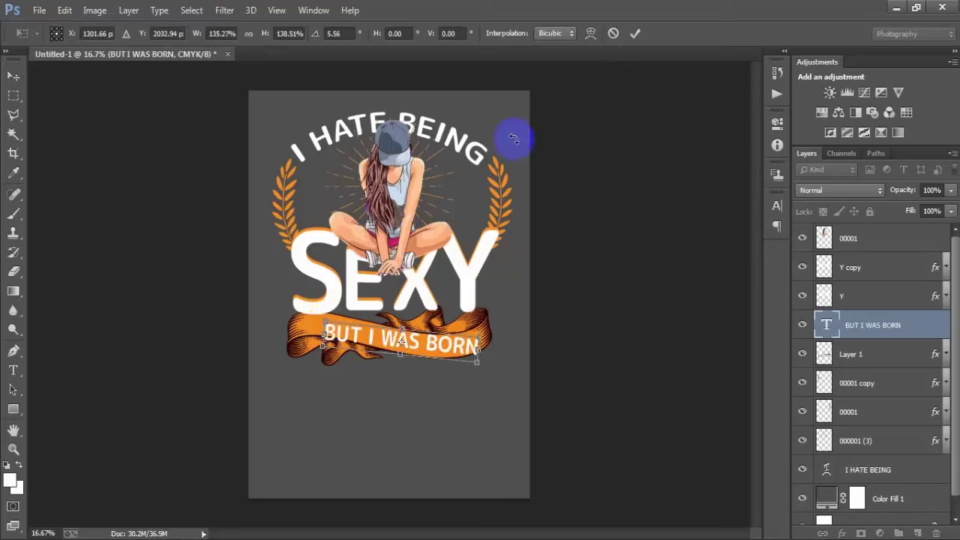
click(635, 33)
click(871, 331)
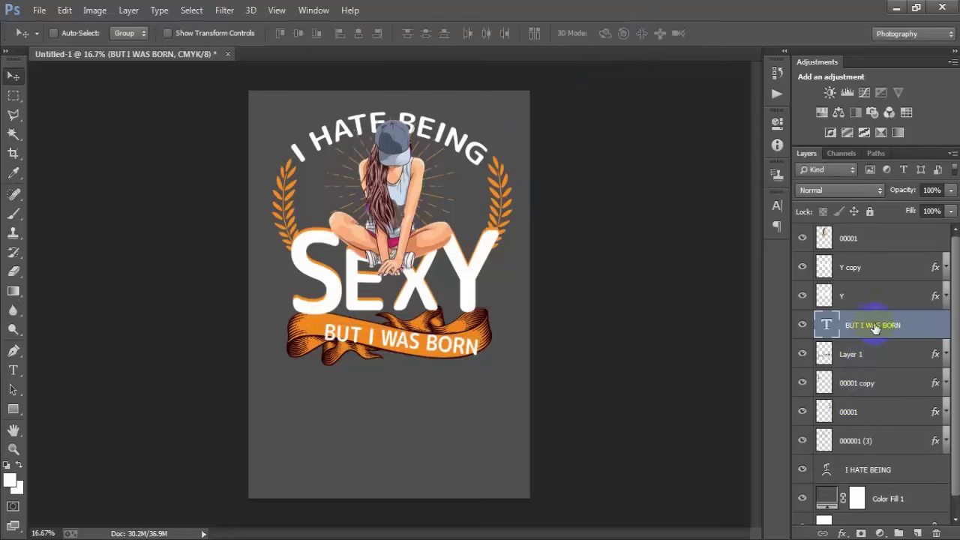
right_click(875, 330)
click(604, 219)
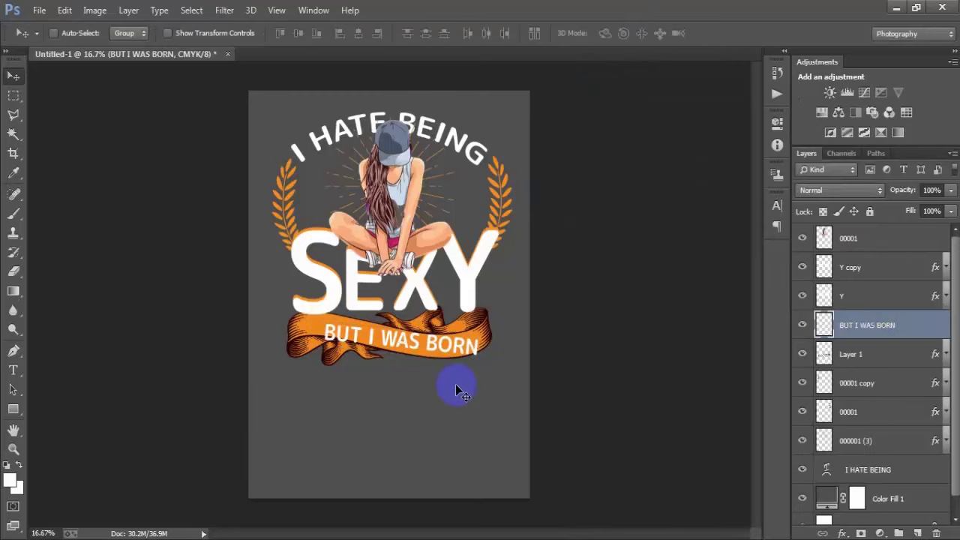
Rotate the BUT I WAS BORN text about 5° and warp it along the ribbon's curve.
key(ctrl+t)
drag(459, 402, 461, 407)
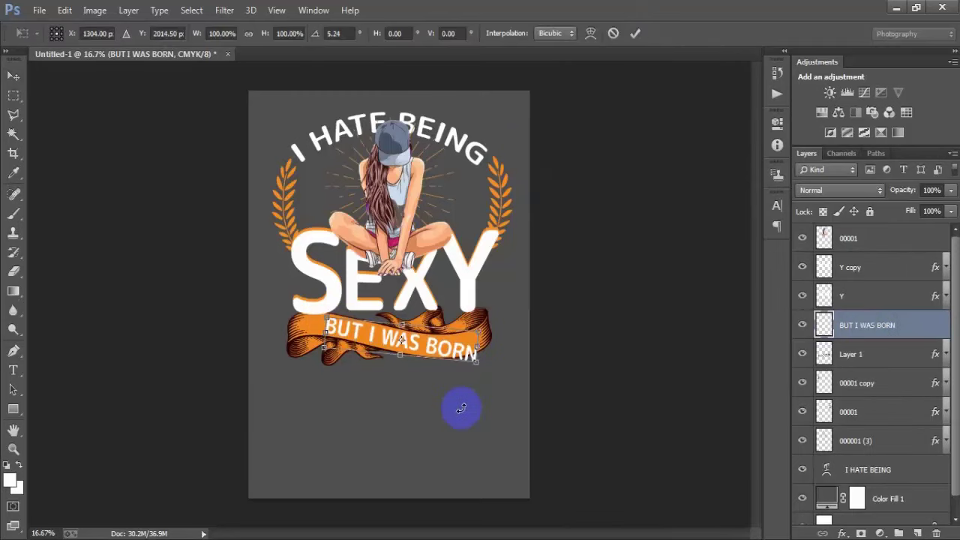
click(455, 355)
right_click(454, 356)
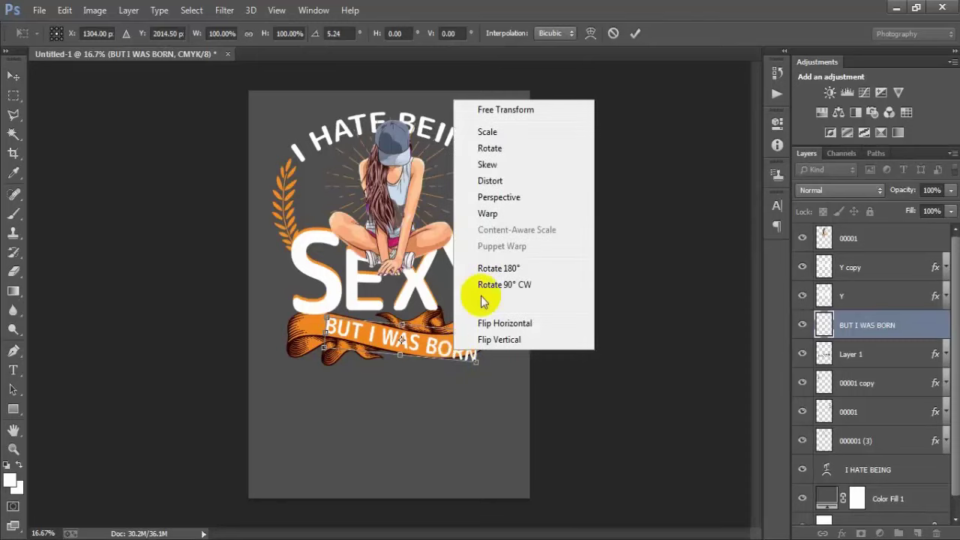
click(484, 213)
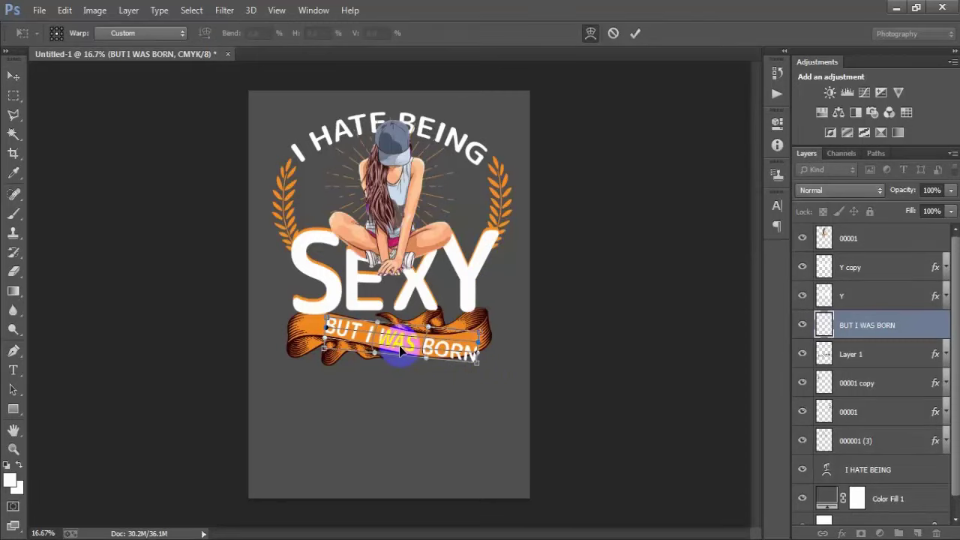
mouse_move(405, 347)
mouse_down()
mouse_move(482, 347)
mouse_move(474, 356)
mouse_up()
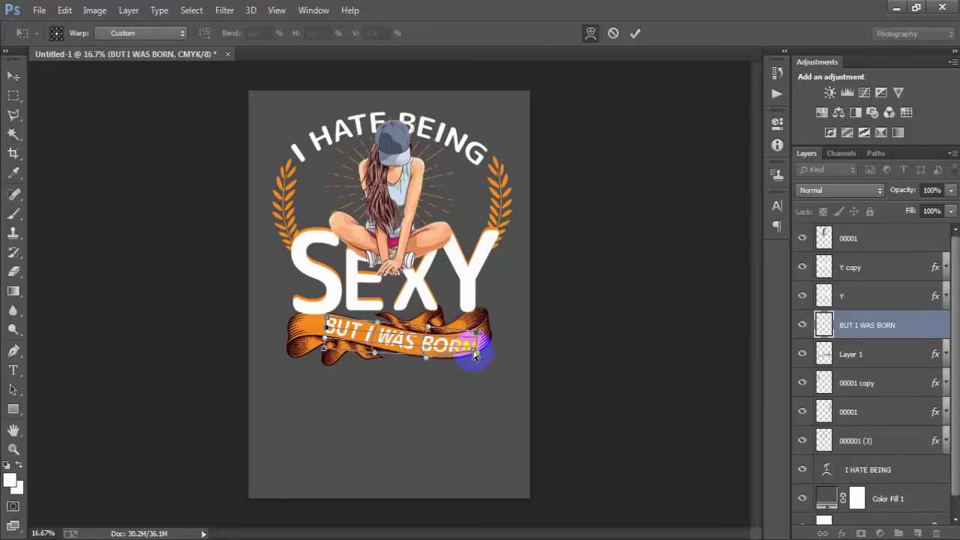
mouse_move(472, 360)
mouse_down()
mouse_move(474, 328)
mouse_move(459, 352)
mouse_move(433, 350)
mouse_move(475, 354)
mouse_move(479, 348)
mouse_move(426, 368)
mouse_move(373, 354)
mouse_up()
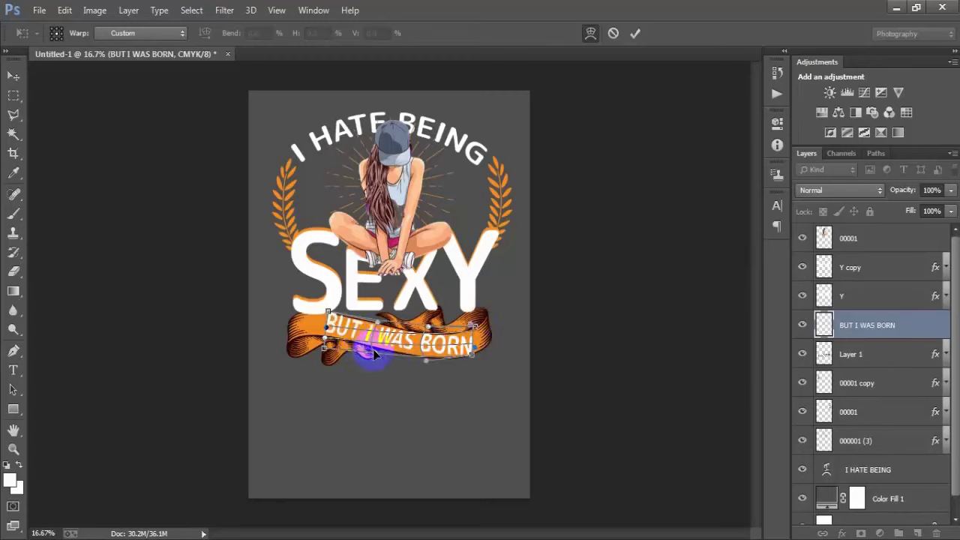
click(635, 33)
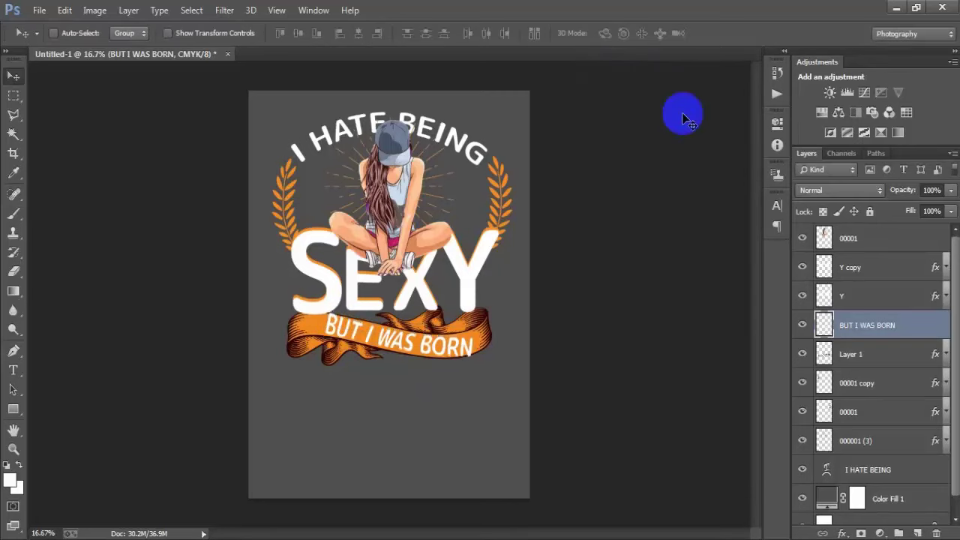
Refine the warp, raising the end of BORN and pulling the start of BUT down.
key(ctrl+t)
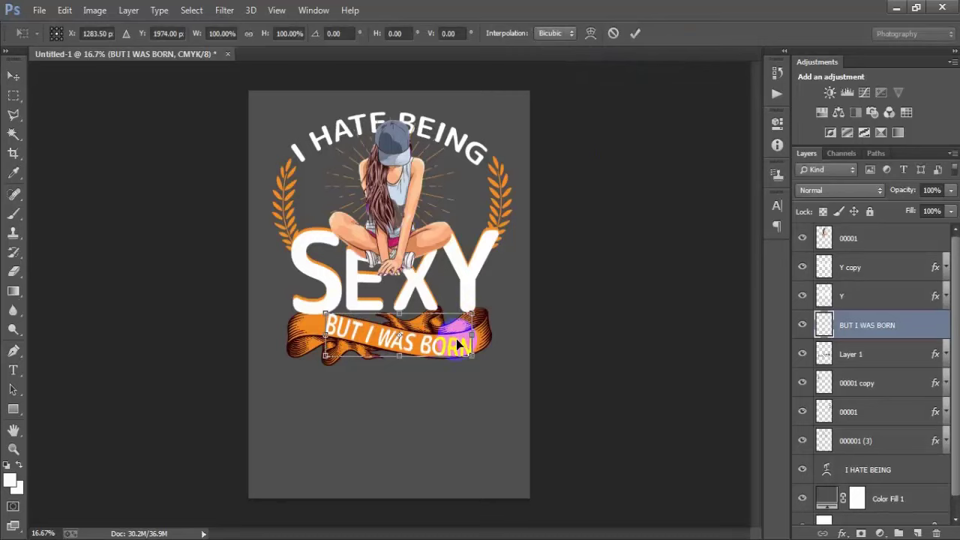
right_click(459, 346)
click(484, 195)
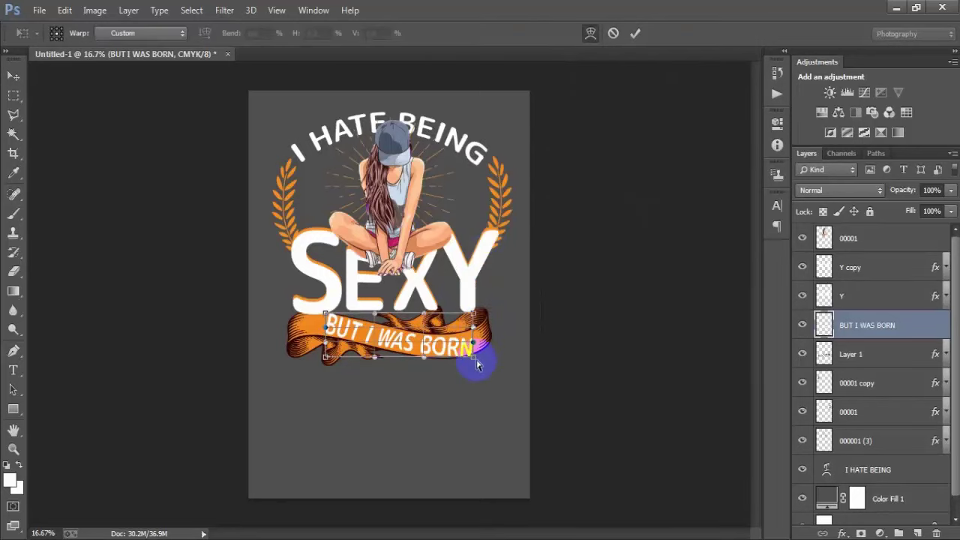
mouse_move(473, 362)
mouse_down()
mouse_move(474, 331)
mouse_move(424, 345)
mouse_move(474, 339)
mouse_up()
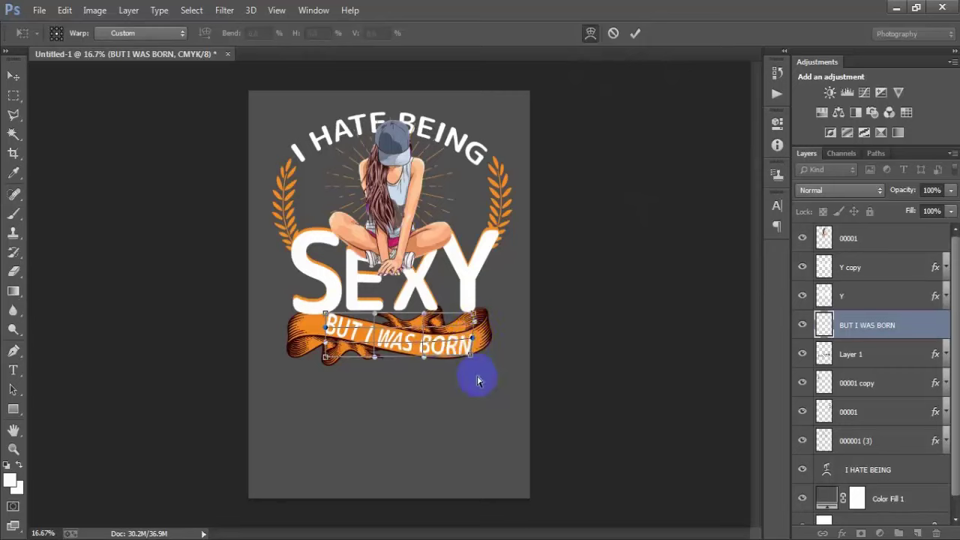
click(326, 337)
drag(326, 338, 327, 320)
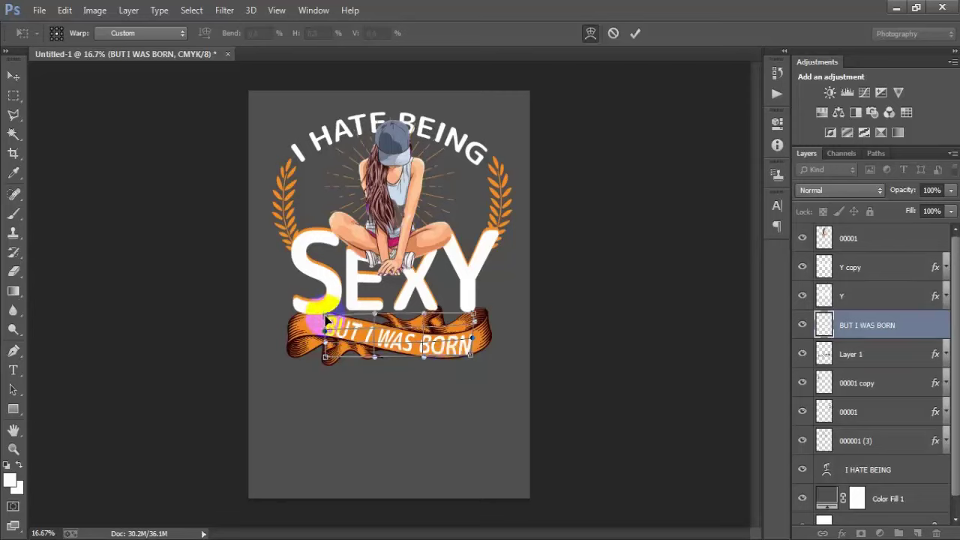
drag(327, 321, 327, 368)
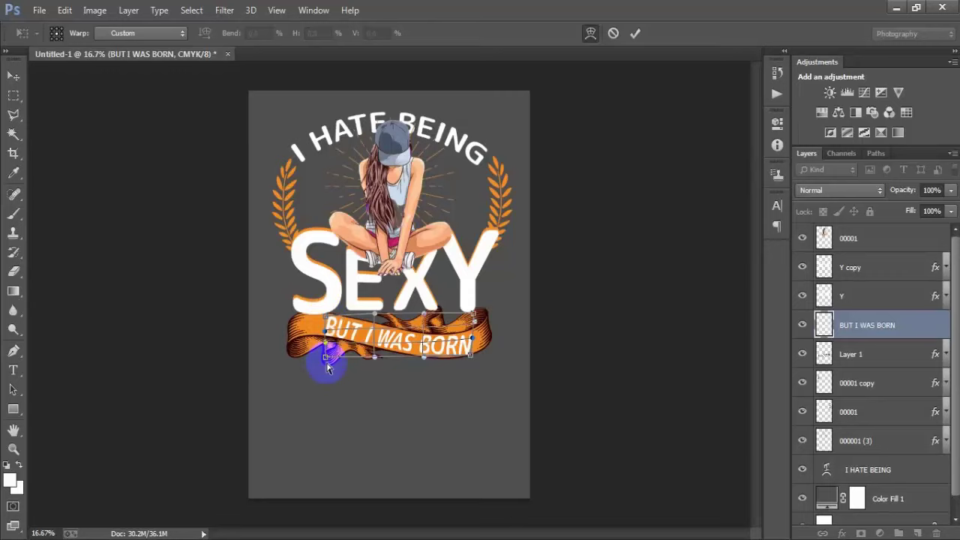
click(635, 33)
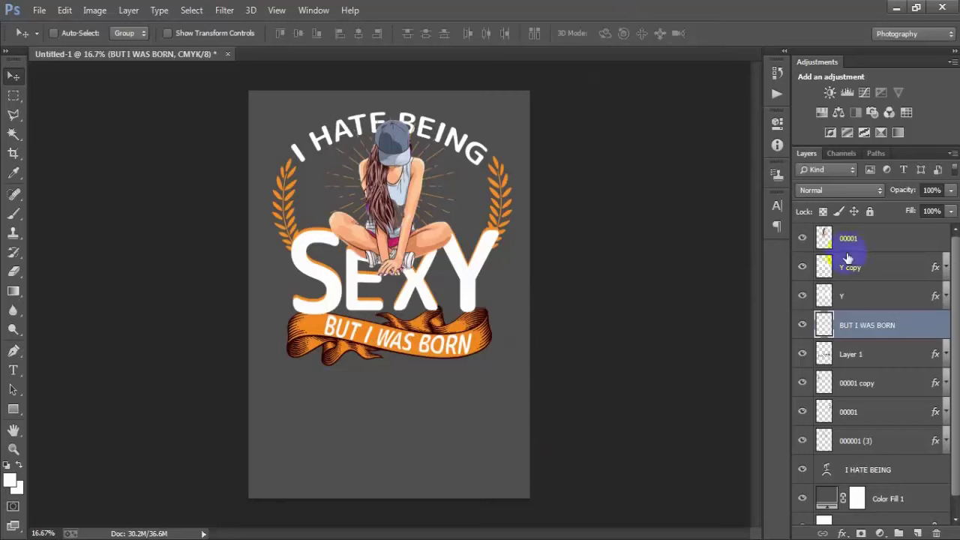
Type 'December' on a new layer below the ribbon.
click(889, 240)
click(801, 238)
click(802, 238)
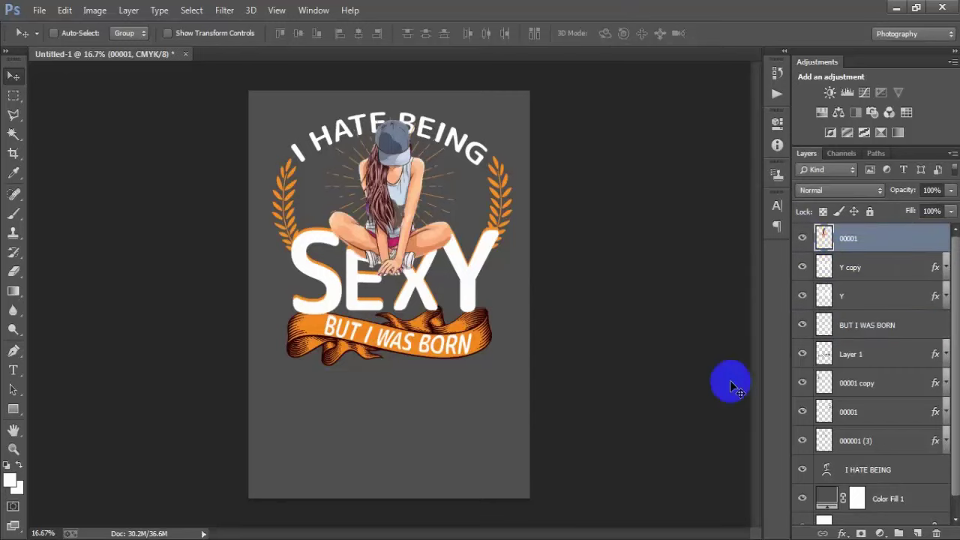
click(916, 533)
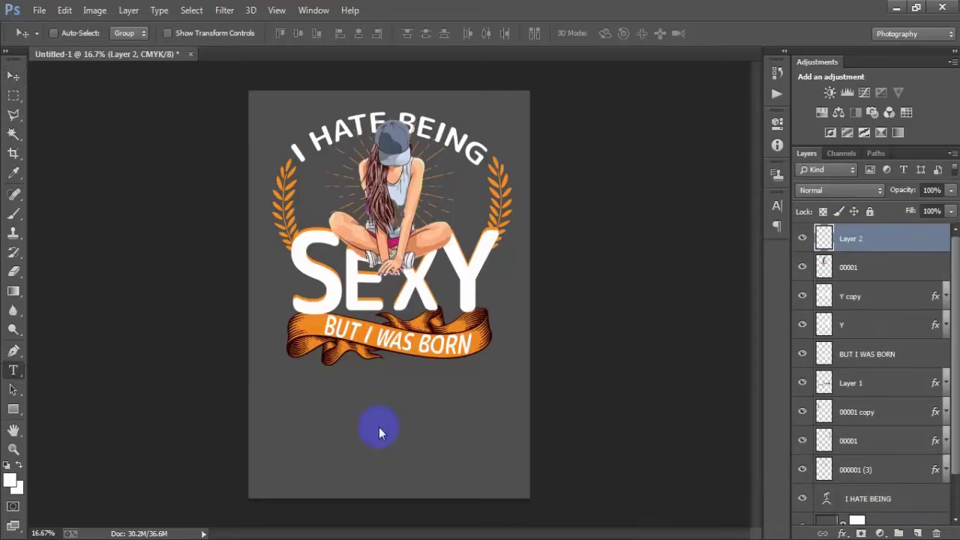
click(348, 399)
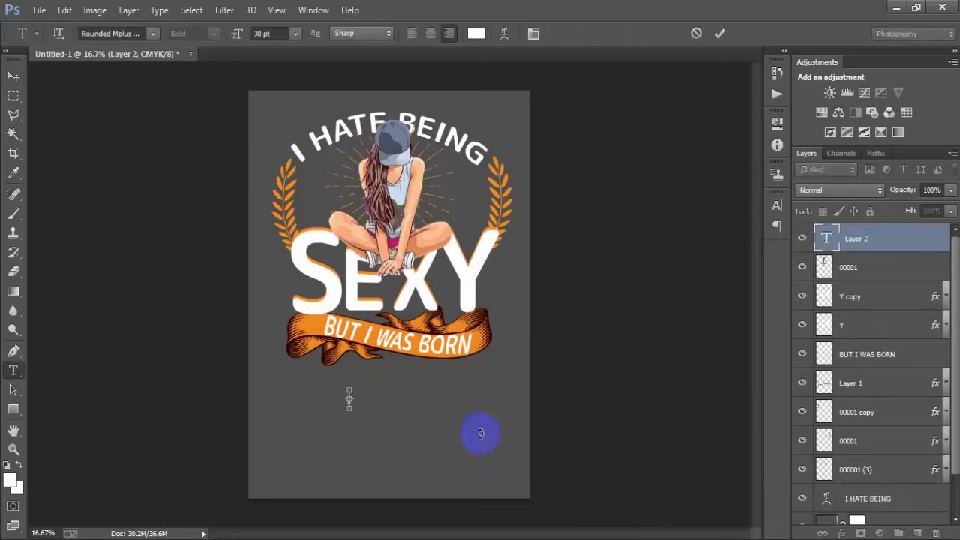
text(December)
click(14, 76)
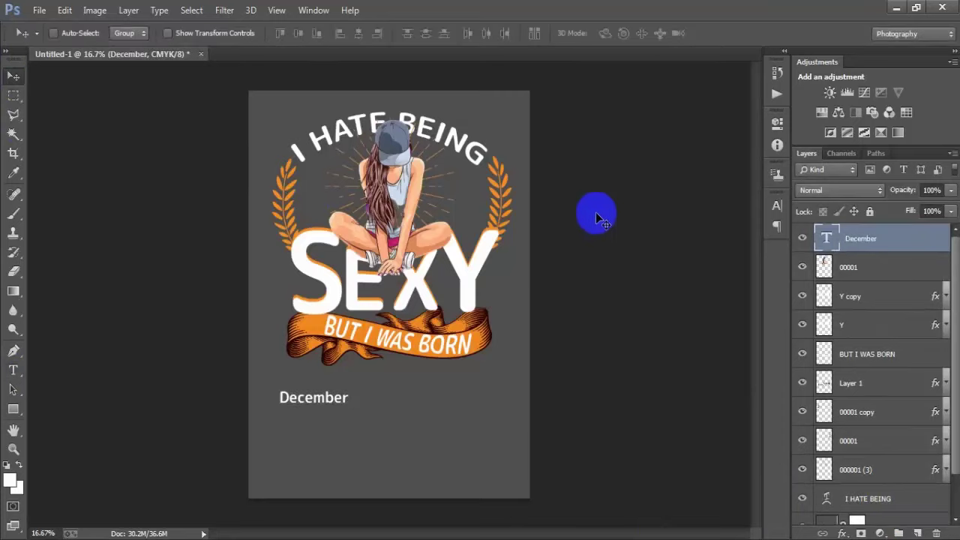
Set December in the Billy Ohio font and enlarge it to about 434% under the ribbon.
click(777, 205)
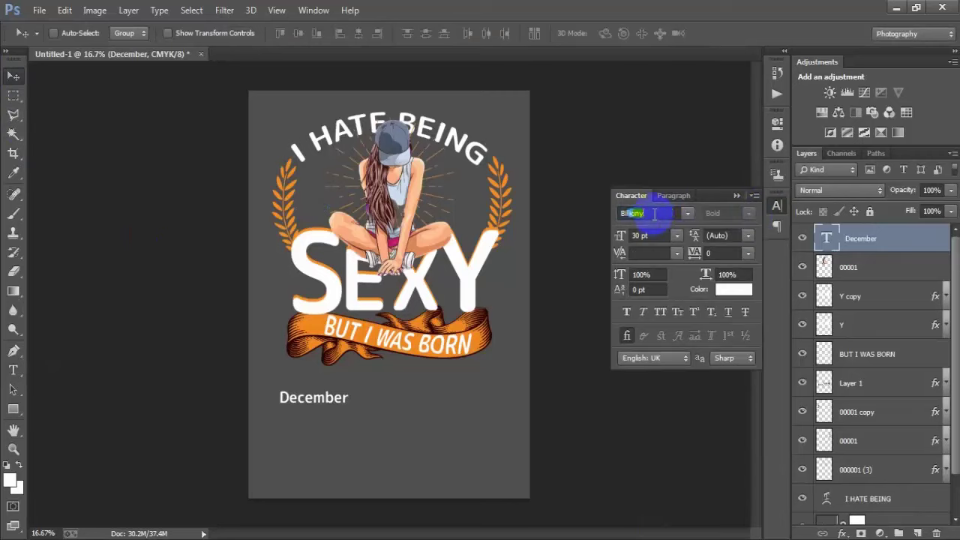
text(Billy)
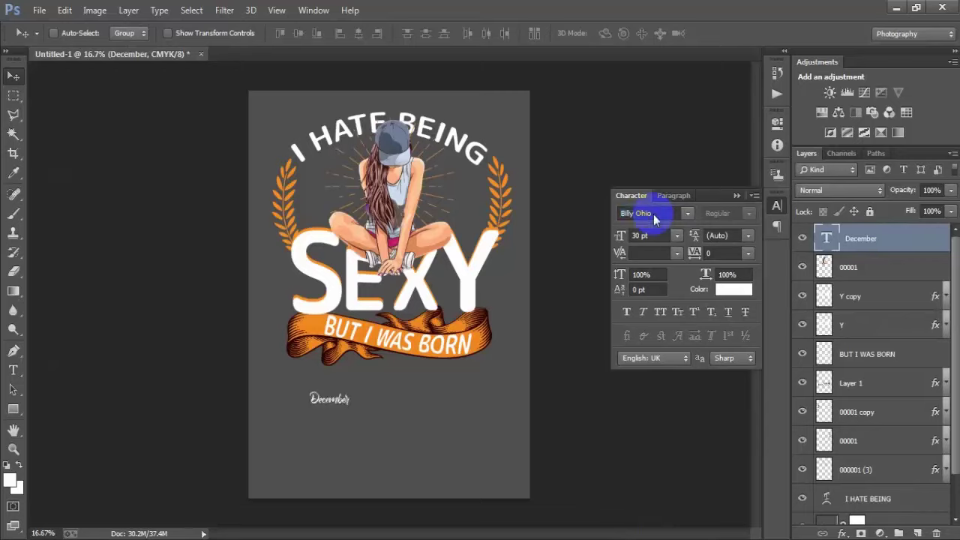
key(Return)
click(736, 195)
drag(339, 405, 397, 406)
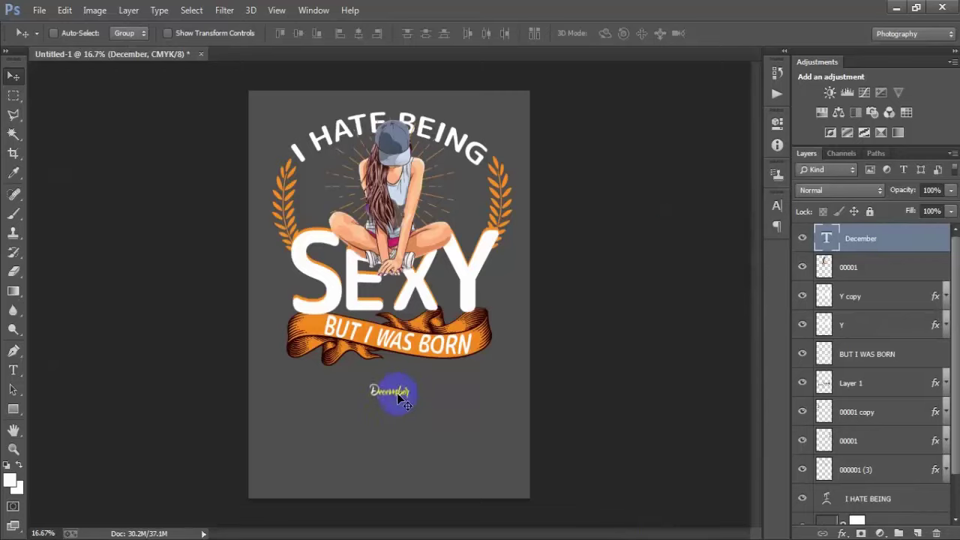
key(ctrl+t)
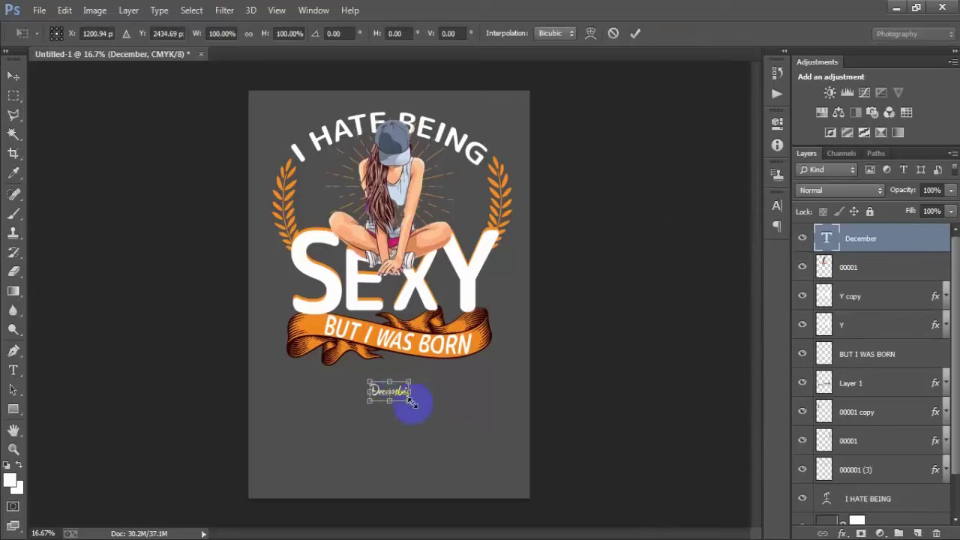
drag(411, 402, 467, 425)
drag(475, 426, 480, 432)
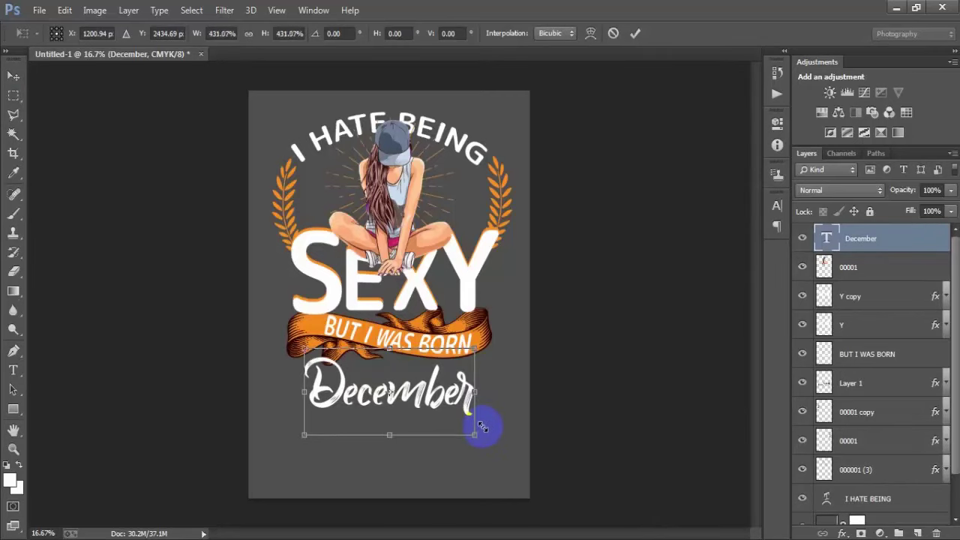
drag(420, 405, 435, 400)
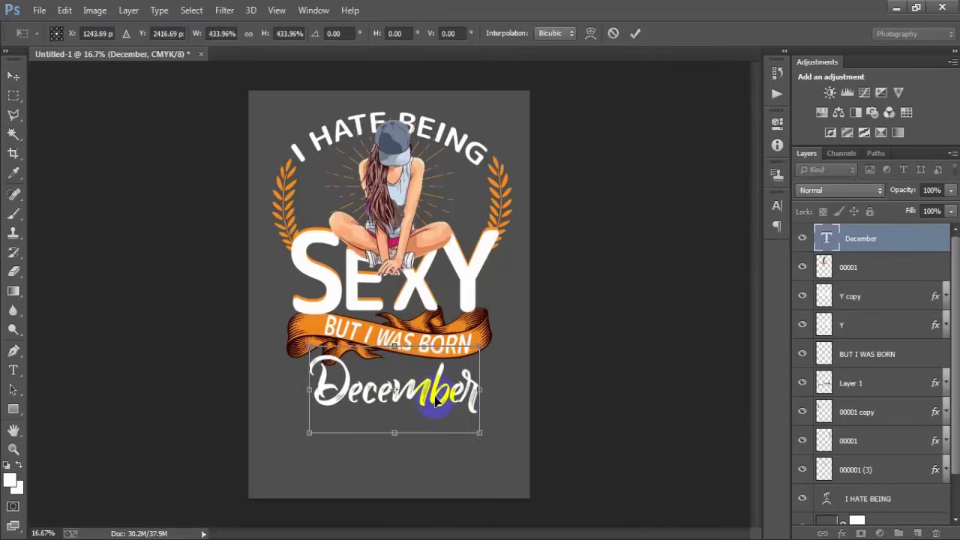
click(632, 38)
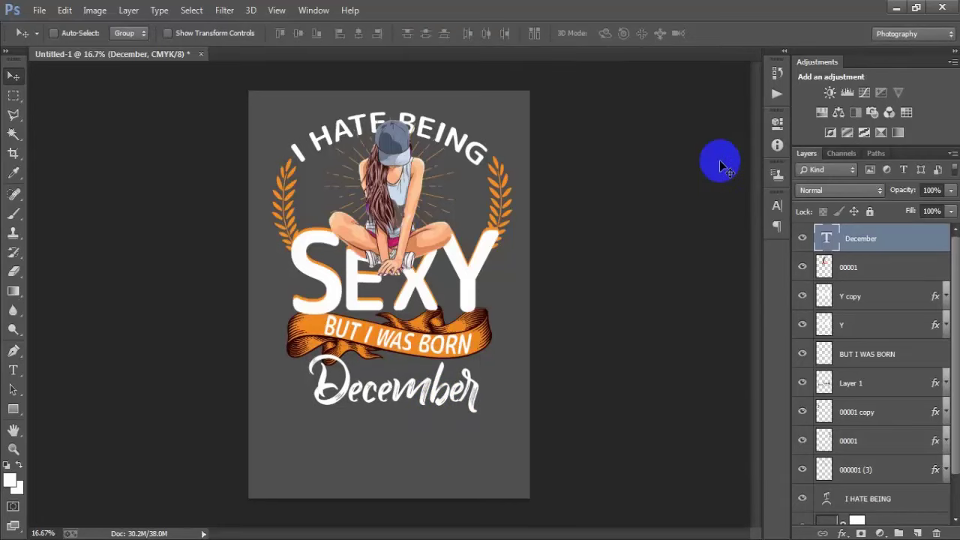
Centre the December text horizontally on the page.
scroll(876, 506, down, 2)
click(870, 510)
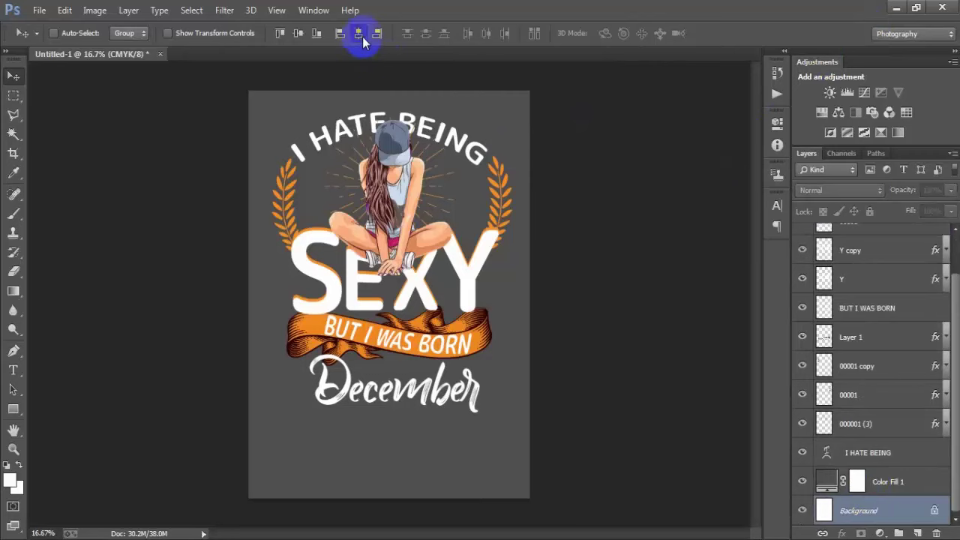
click(362, 36)
scroll(820, 330, up, 2)
Colour the December text orange (f08821), sampled from the ribbon.
click(875, 241)
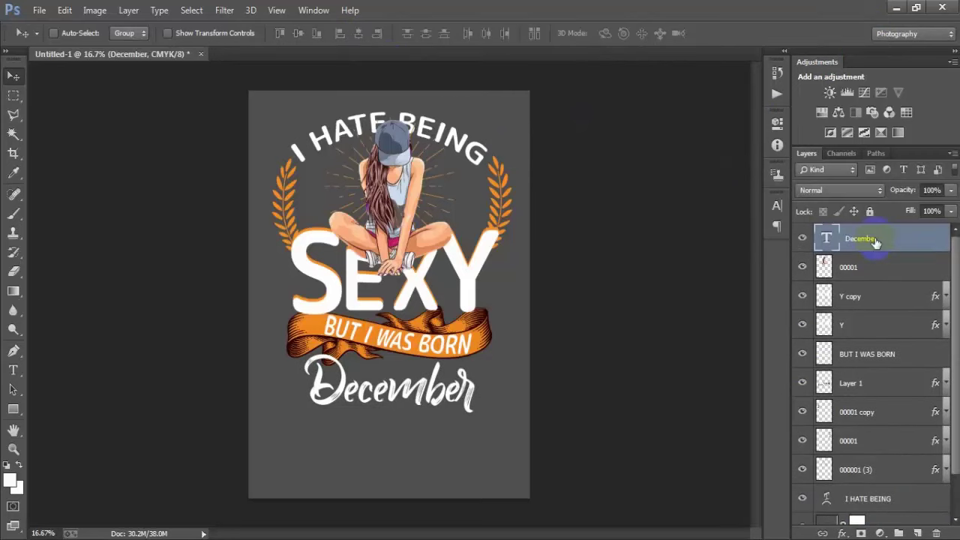
click(777, 227)
click(725, 288)
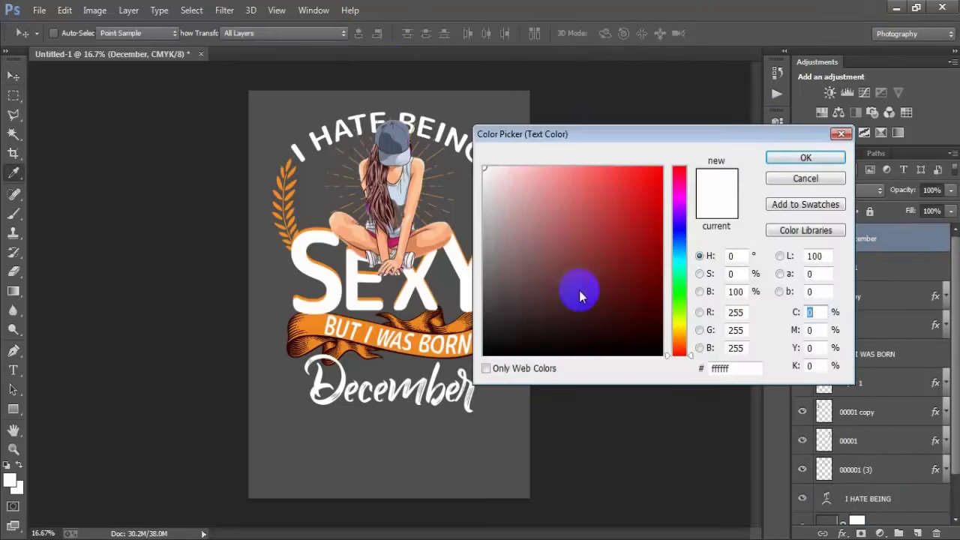
click(330, 318)
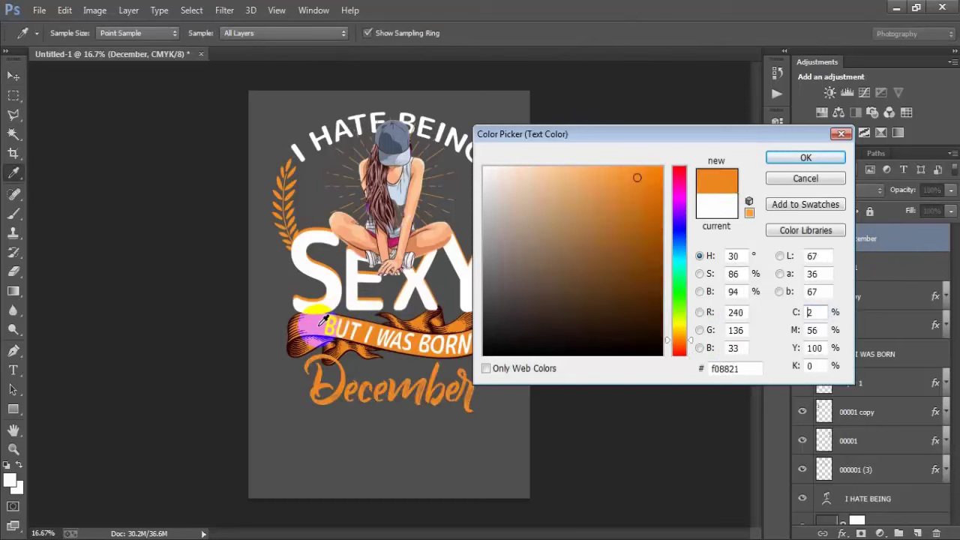
click(789, 159)
click(737, 195)
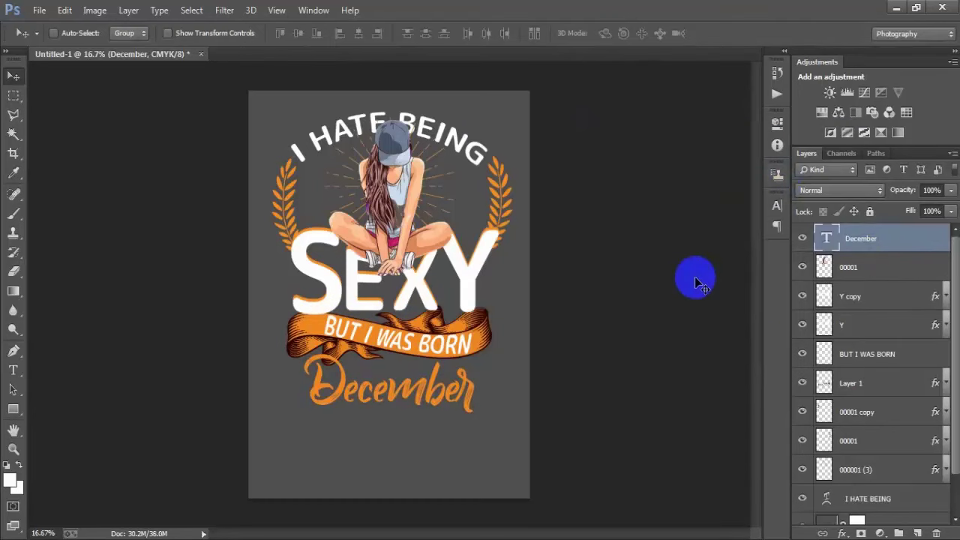
Duplicate December, make the copy white, and nudge it up three pixels as an offset.
key(ctrl+j)
click(777, 206)
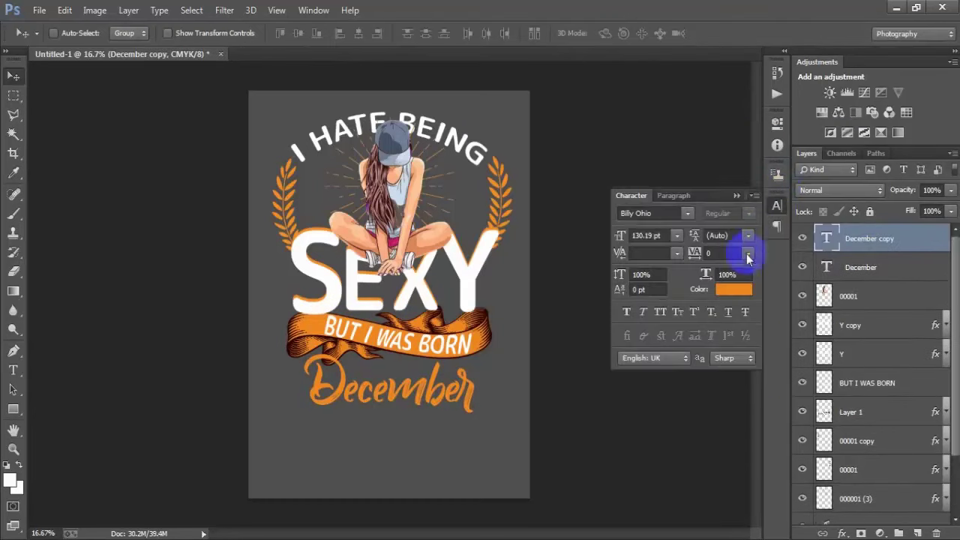
click(733, 289)
click(453, 123)
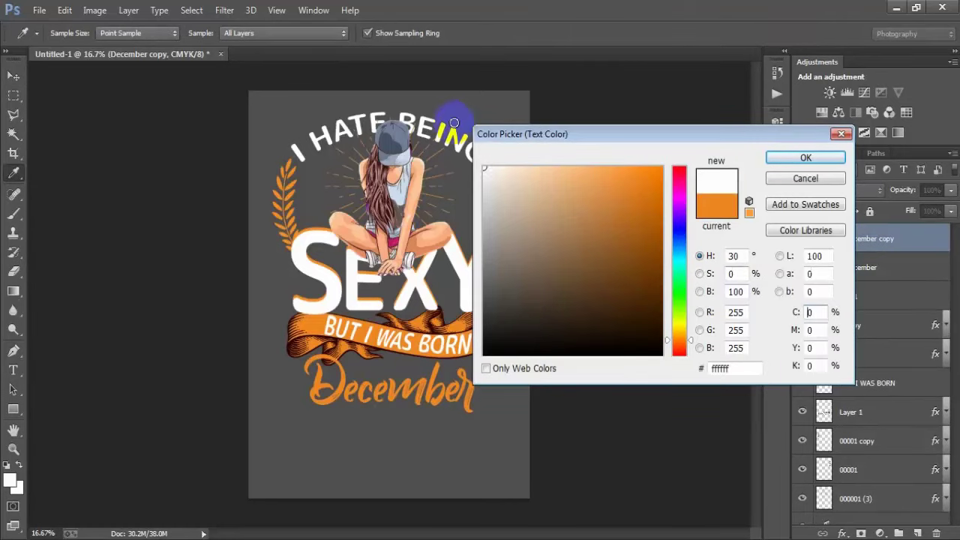
click(797, 159)
click(741, 198)
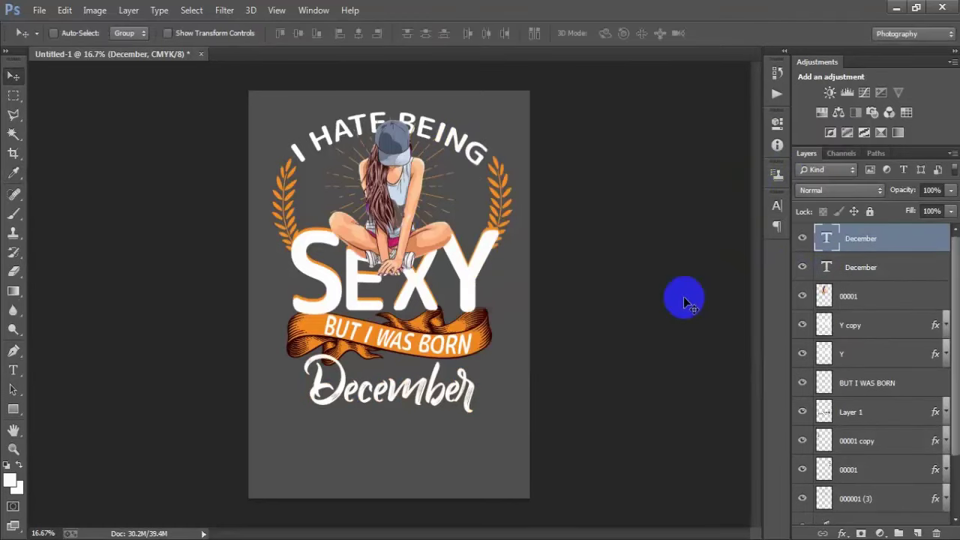
key(Up)
key(Up)
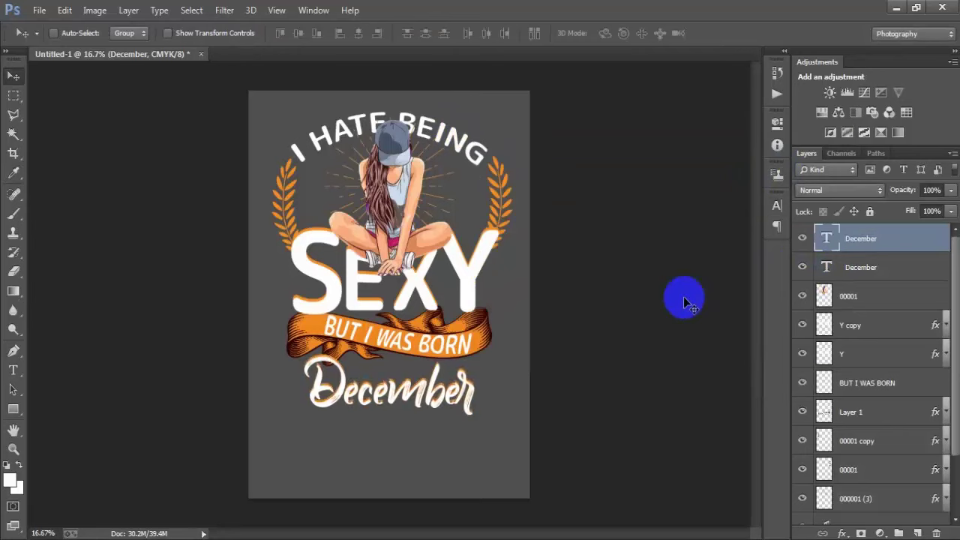
key(Up)
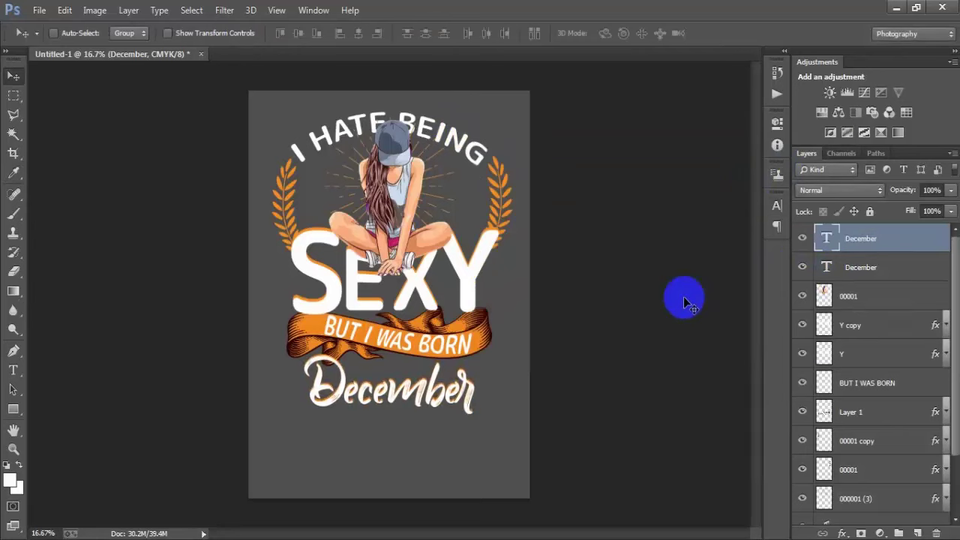
key(Up)
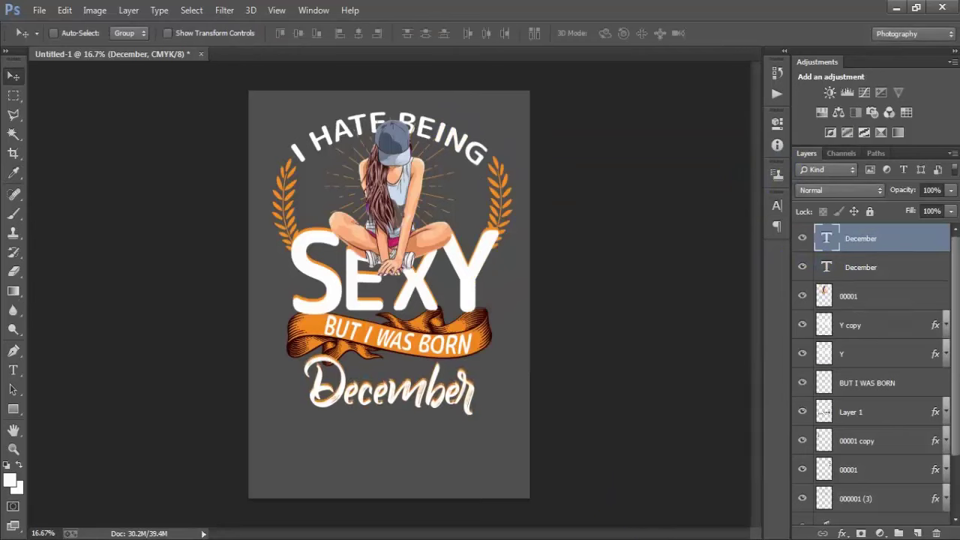
Group all design layers down to I HATE BEING and nudge the group down.
scroll(870, 375, down, 2)
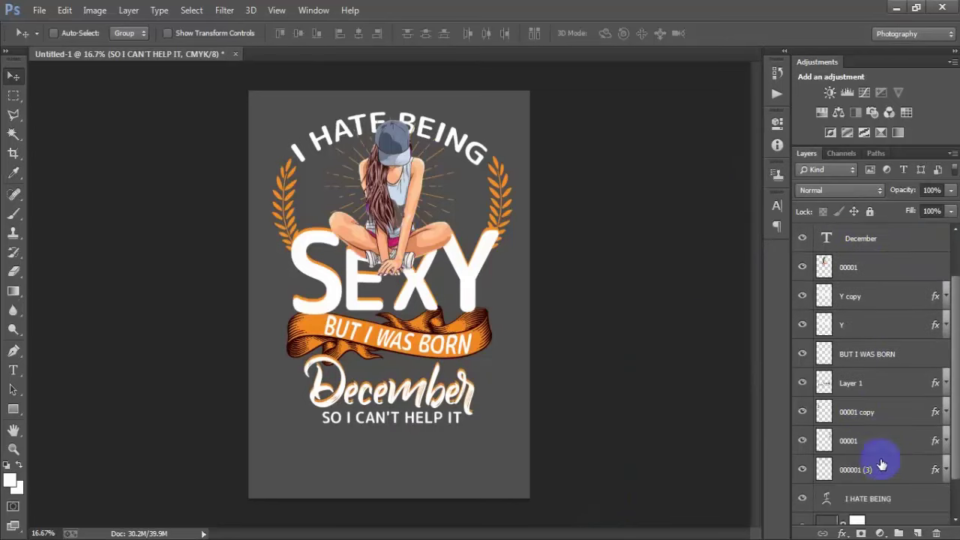
shift+click(882, 498)
key(ctrl+g)
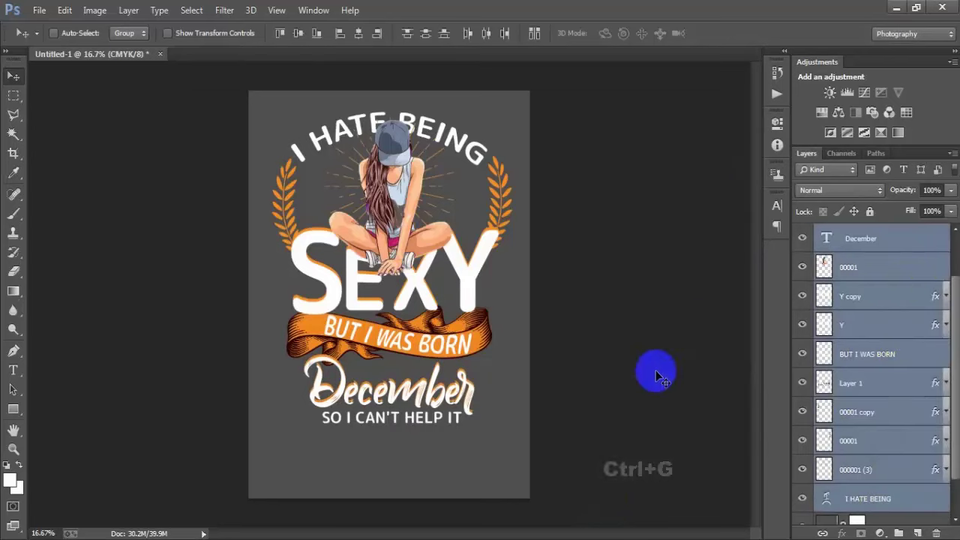
drag(408, 287, 420, 307)
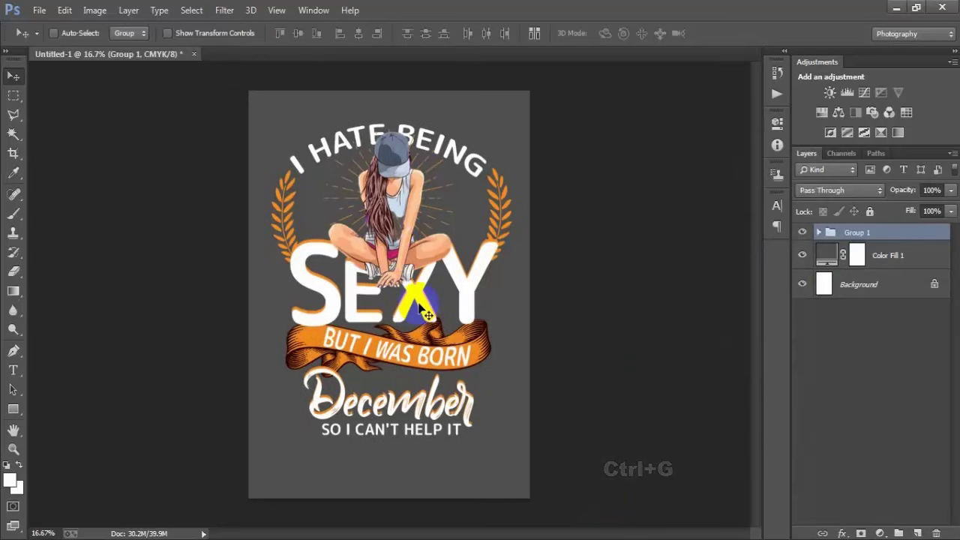
Scale the grouped design to about 112% and shift it down and right.
key(ctrl+t)
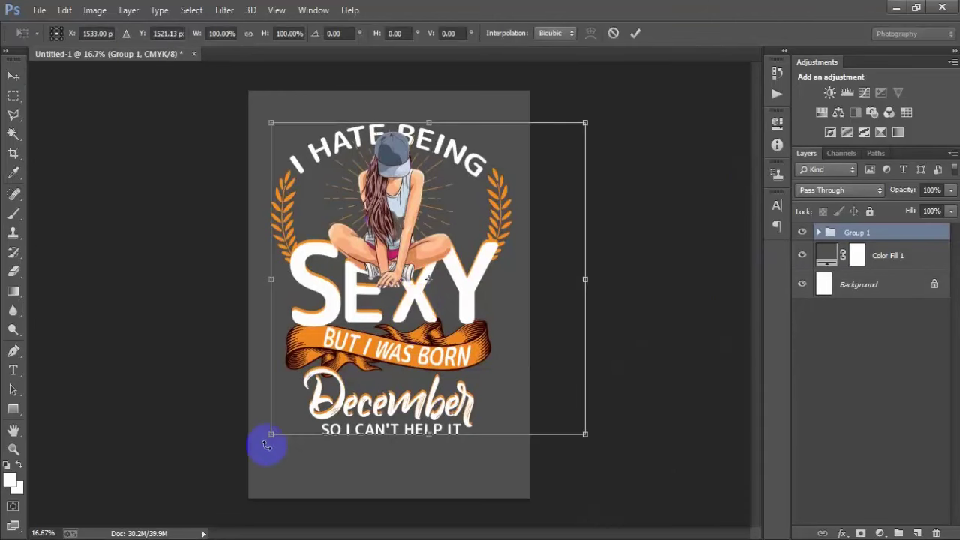
drag(273, 435, 257, 450)
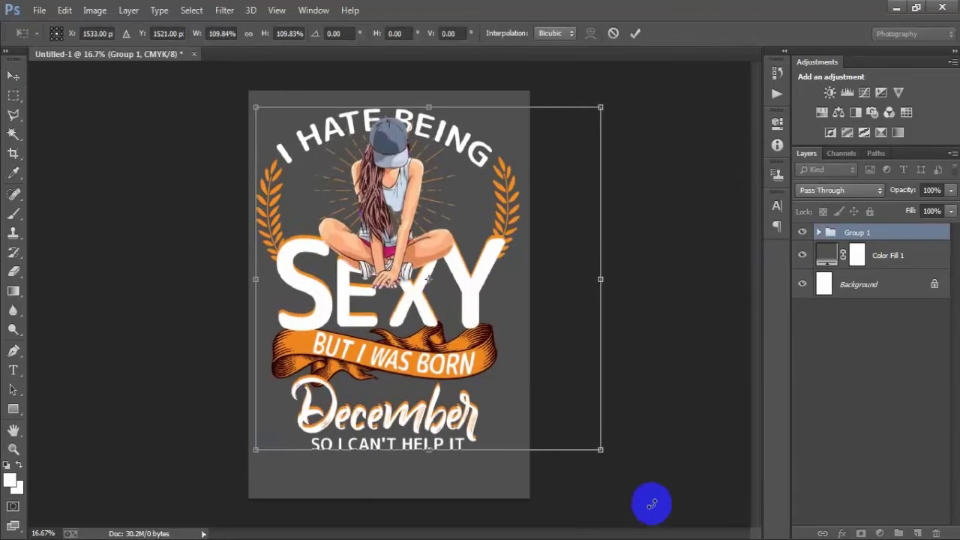
drag(602, 452, 607, 454)
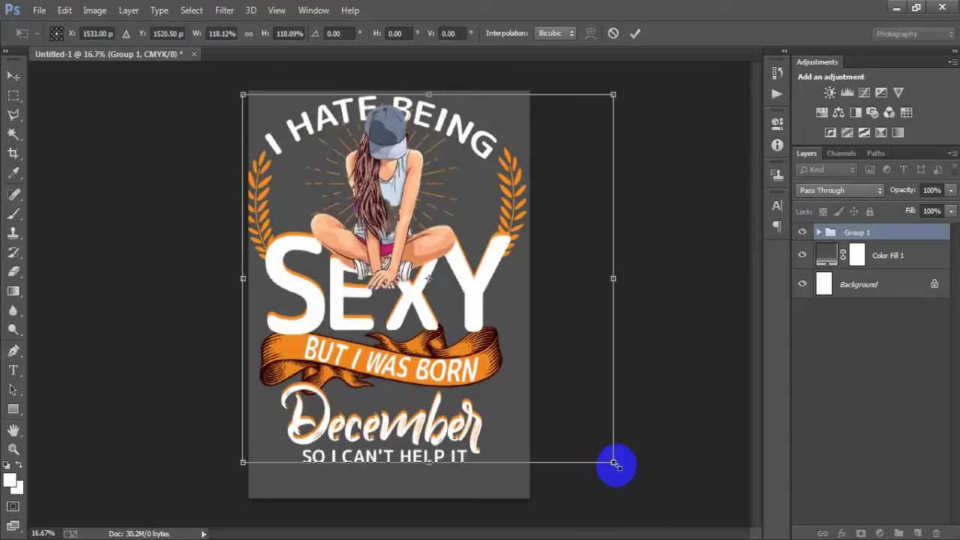
drag(448, 375, 455, 388)
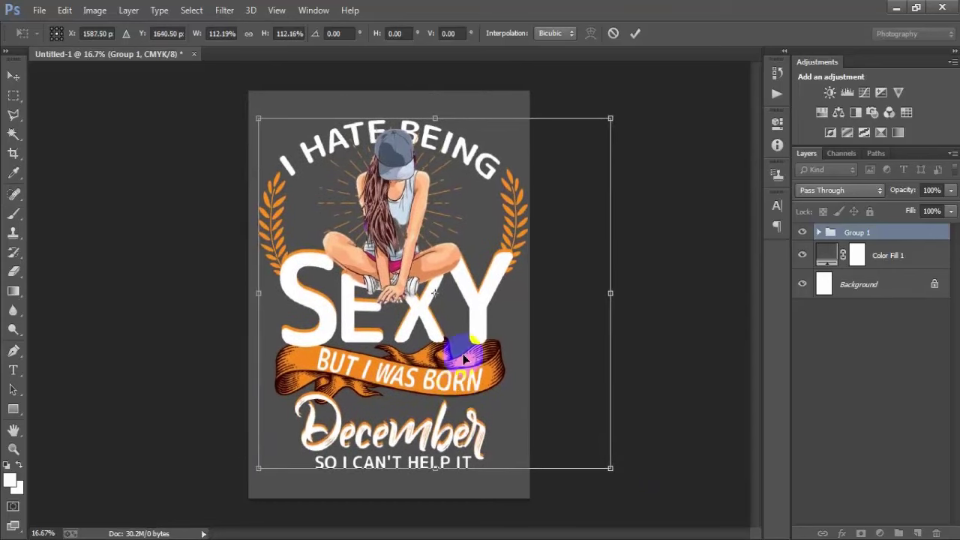
click(634, 33)
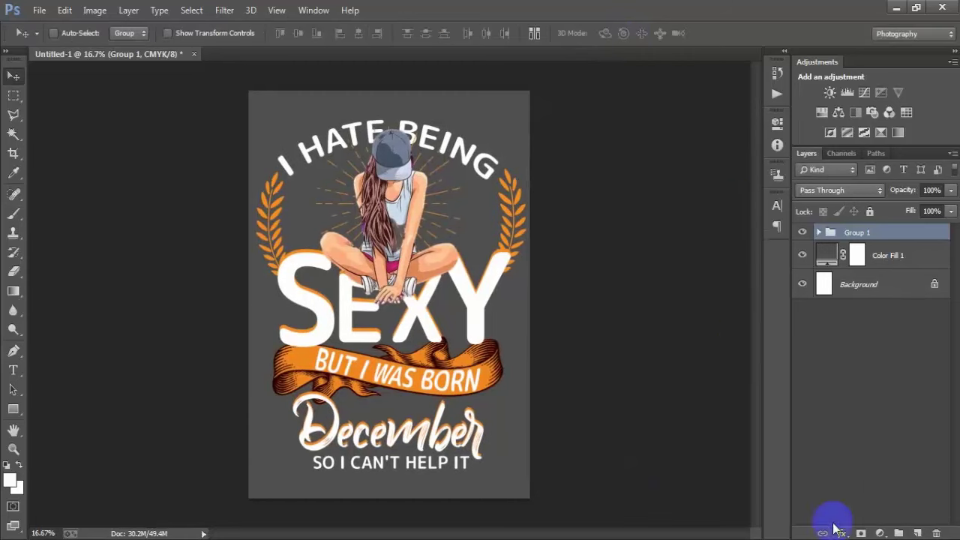
Set Color Fill 1 to black, then hide the backdrop fill.
double_click(825, 256)
click(485, 354)
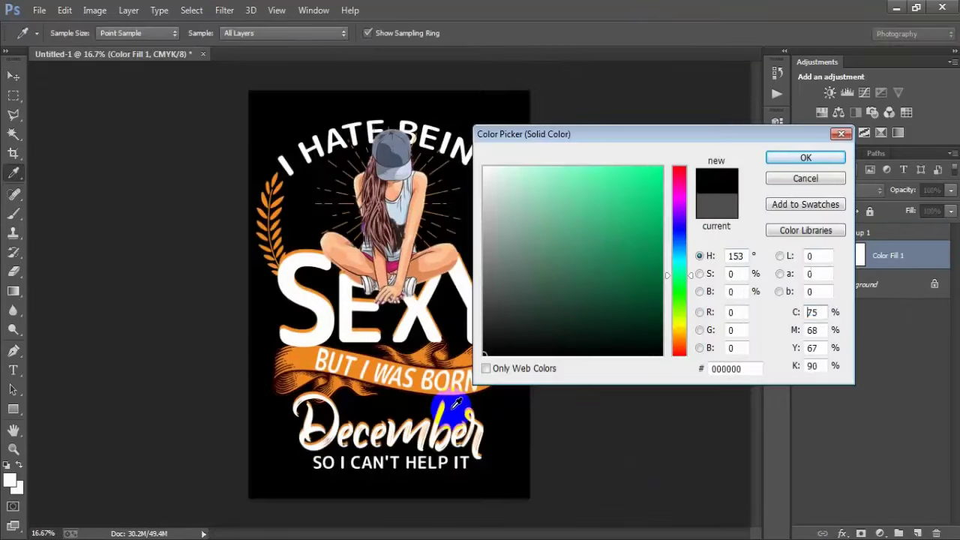
click(780, 158)
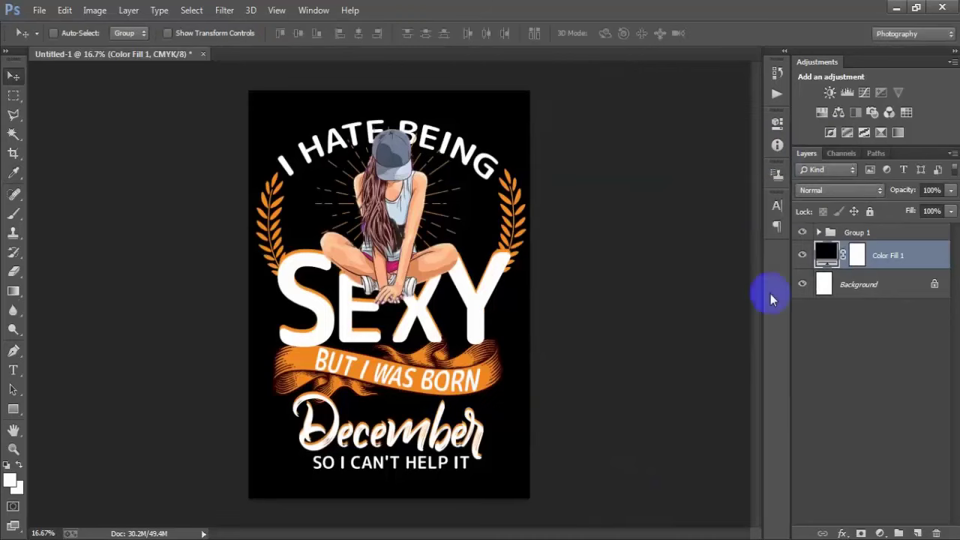
click(803, 257)
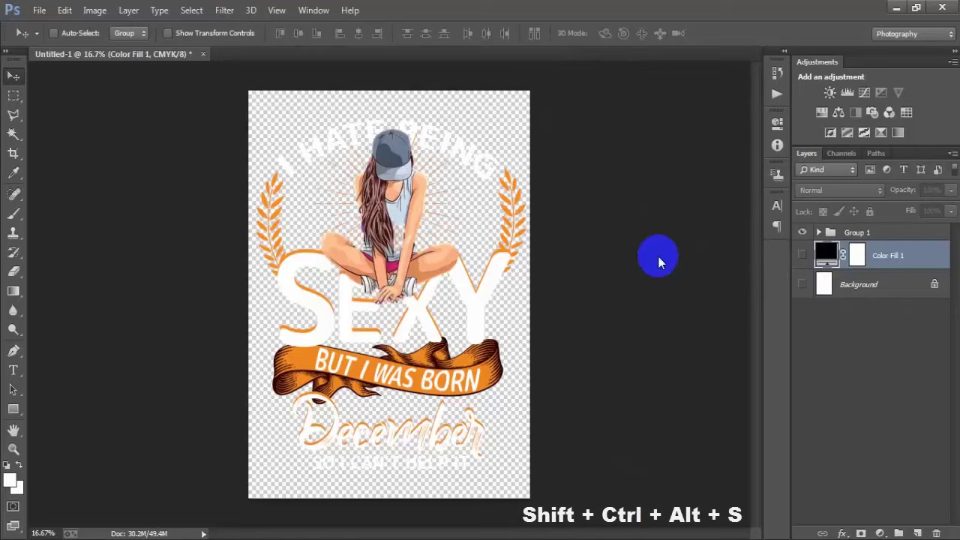
In Save for Web, choose PNG-24 with transparency as the export format.
key(ctrl+alt+shift+s)
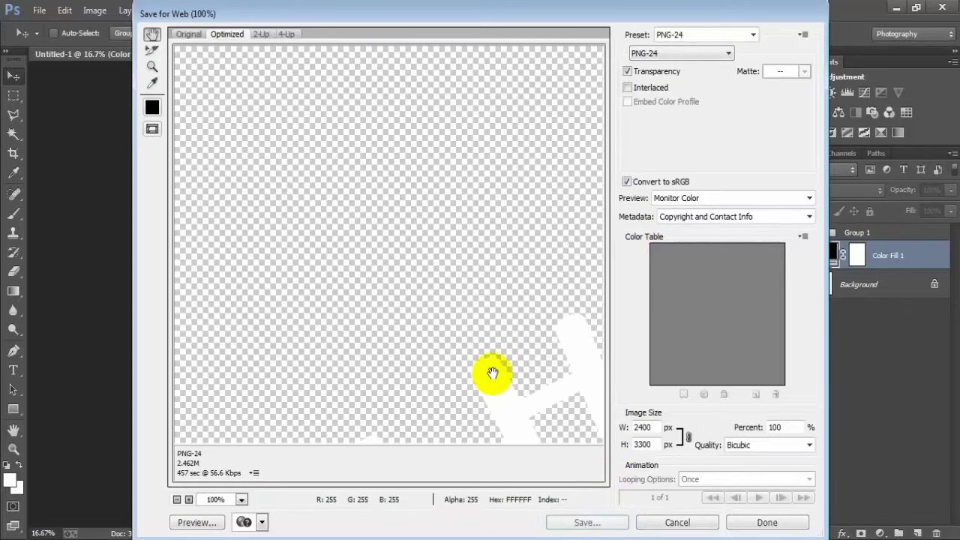
scroll(493, 352, down, 2)
scroll(495, 327, down, 2)
scroll(480, 307, down, 2)
scroll(398, 281, down, 2)
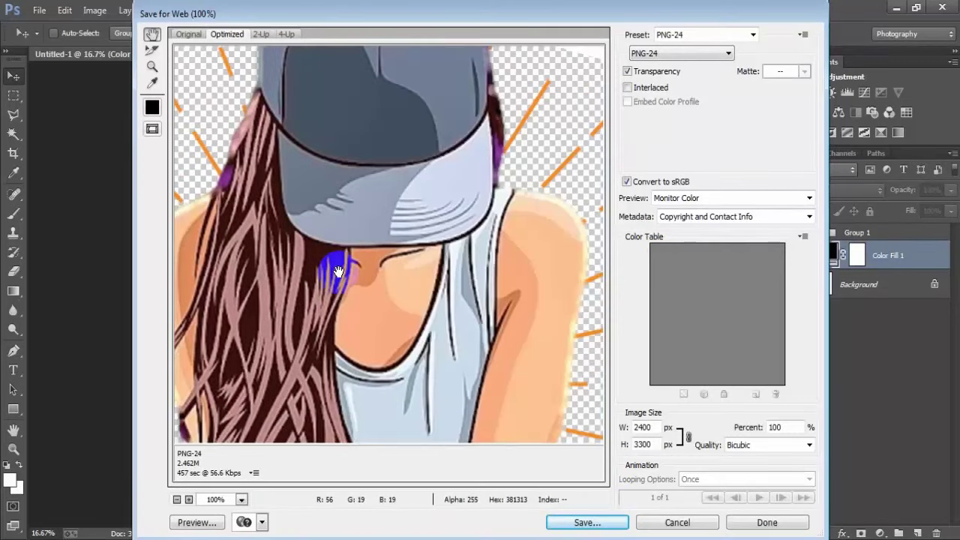
click(645, 52)
click(650, 100)
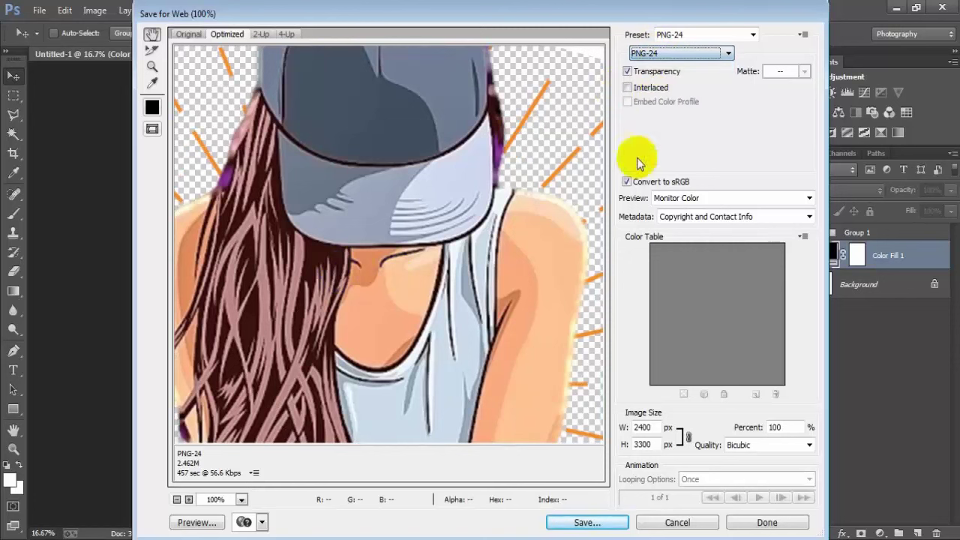
Save the PNG as '1' on the Desktop and show the backdrop again.
click(596, 522)
text(1)
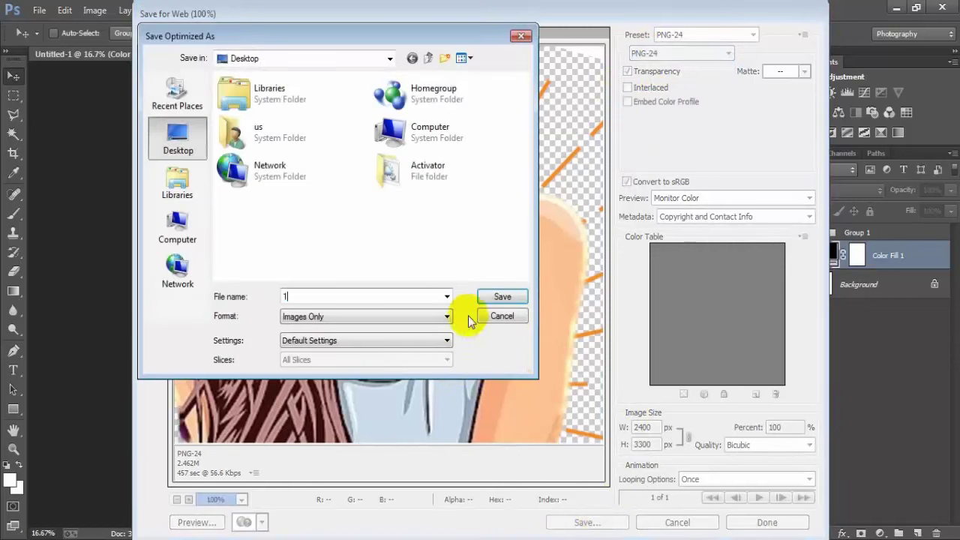
click(501, 297)
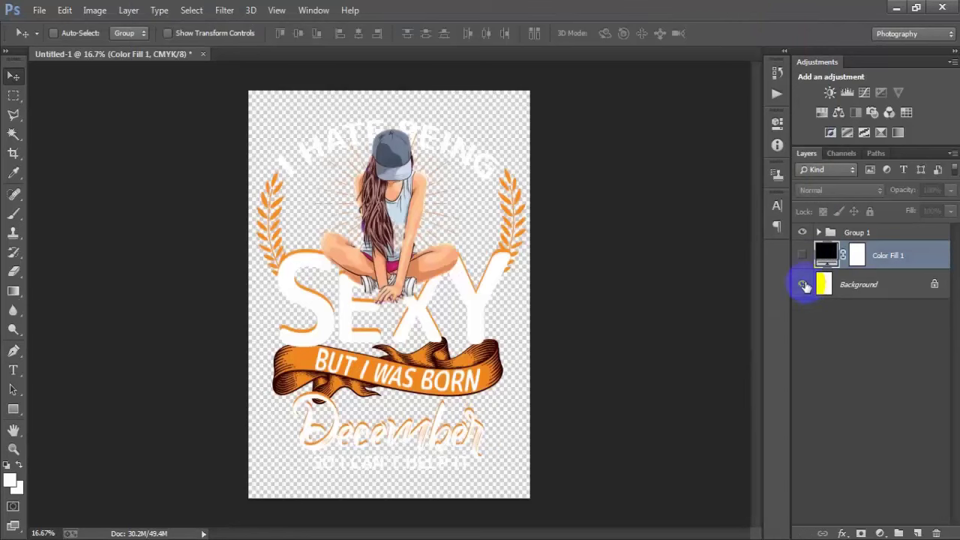
click(803, 285)
click(801, 255)
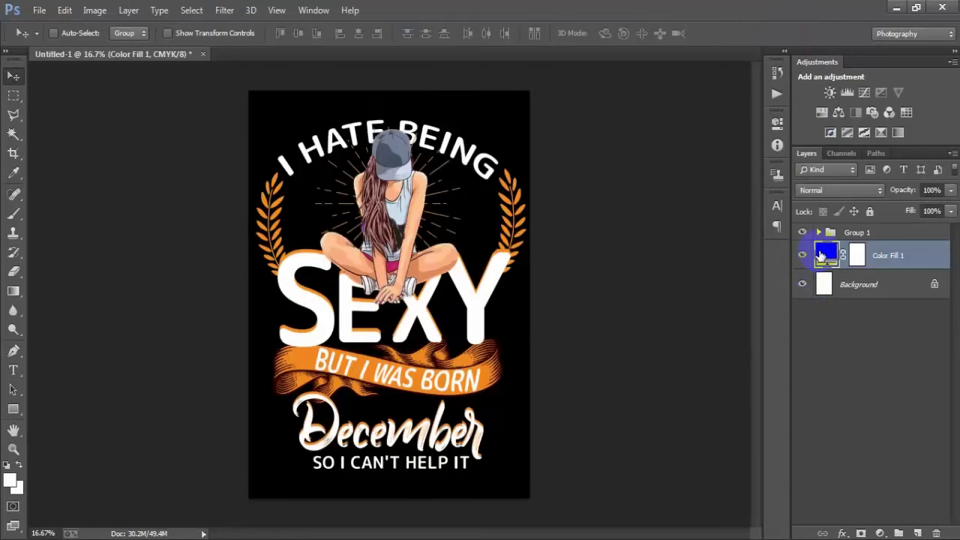
double_click(825, 255)
click(614, 209)
mouse_move(630, 233)
mouse_down()
mouse_move(658, 280)
mouse_move(628, 332)
mouse_move(644, 336)
mouse_up()
click(679, 290)
click(639, 311)
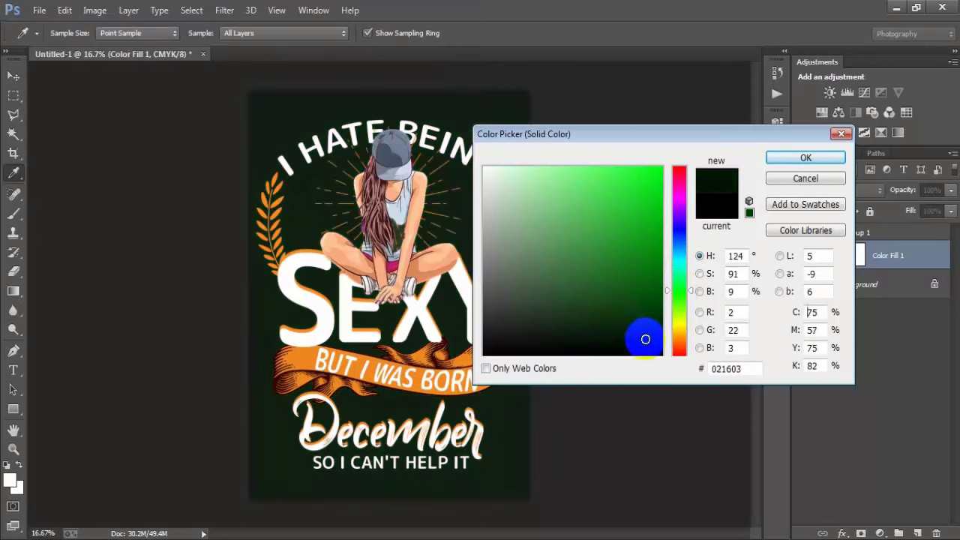
click(677, 226)
click(617, 287)
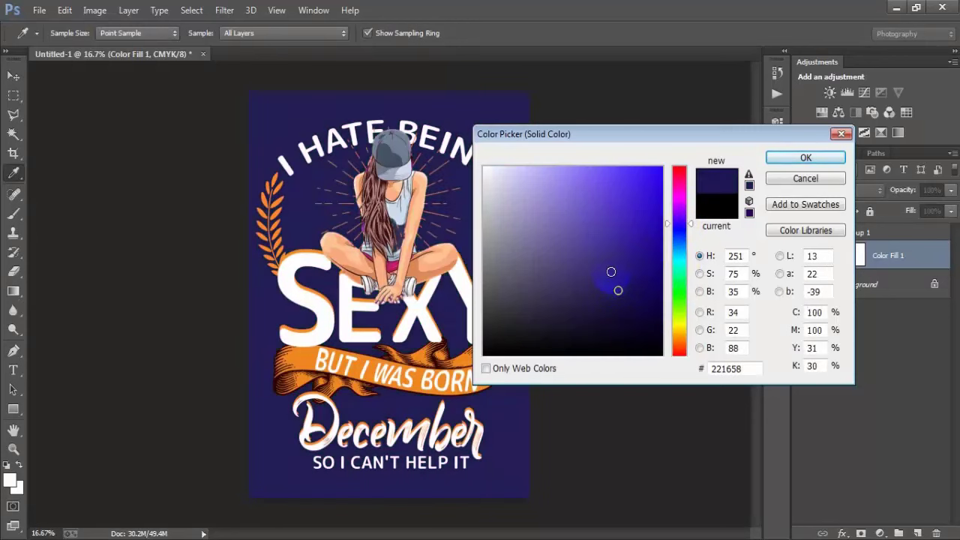
drag(611, 272, 458, 375)
click(786, 156)
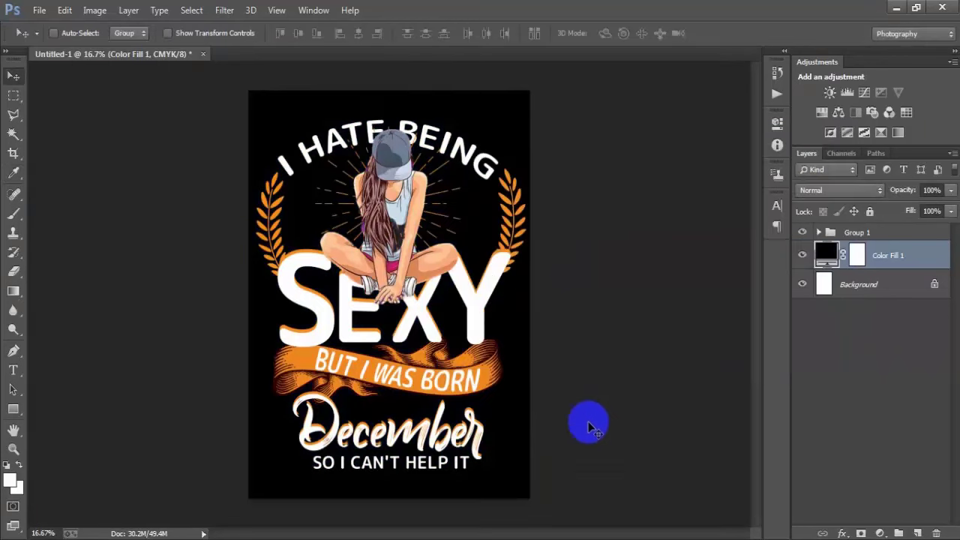